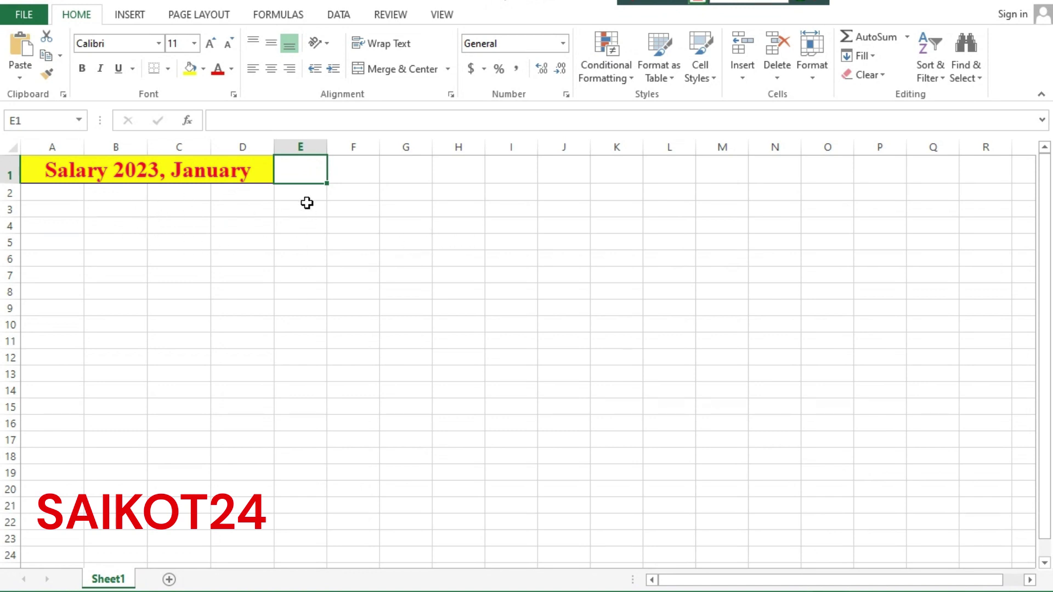
Enter SL, Name, Position and Basic in A4:D4, and 'Home rentMedival Cost' in E4
left_click(52, 225)
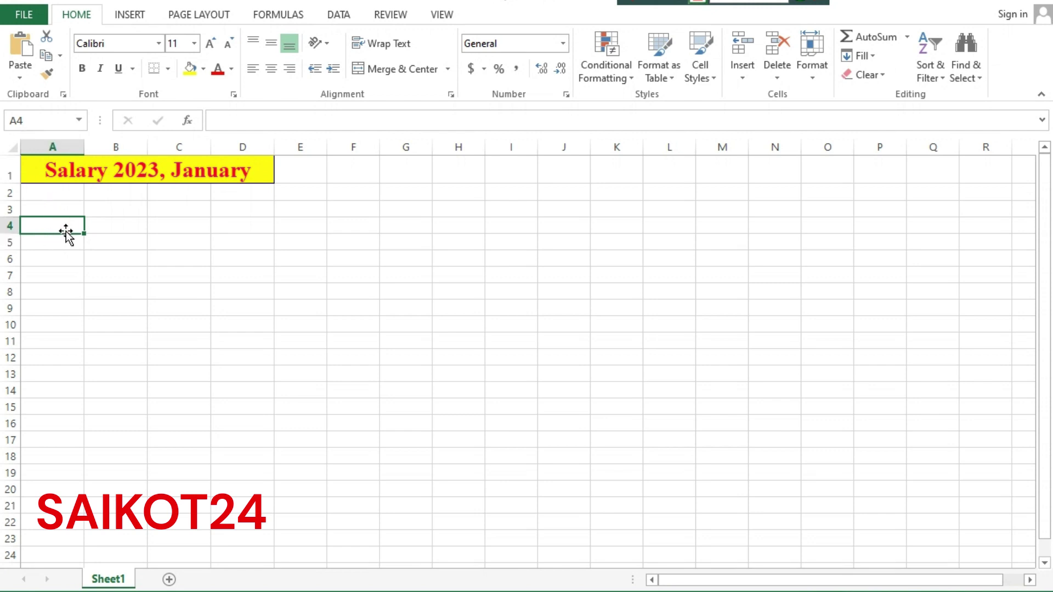
left_click(116, 227)
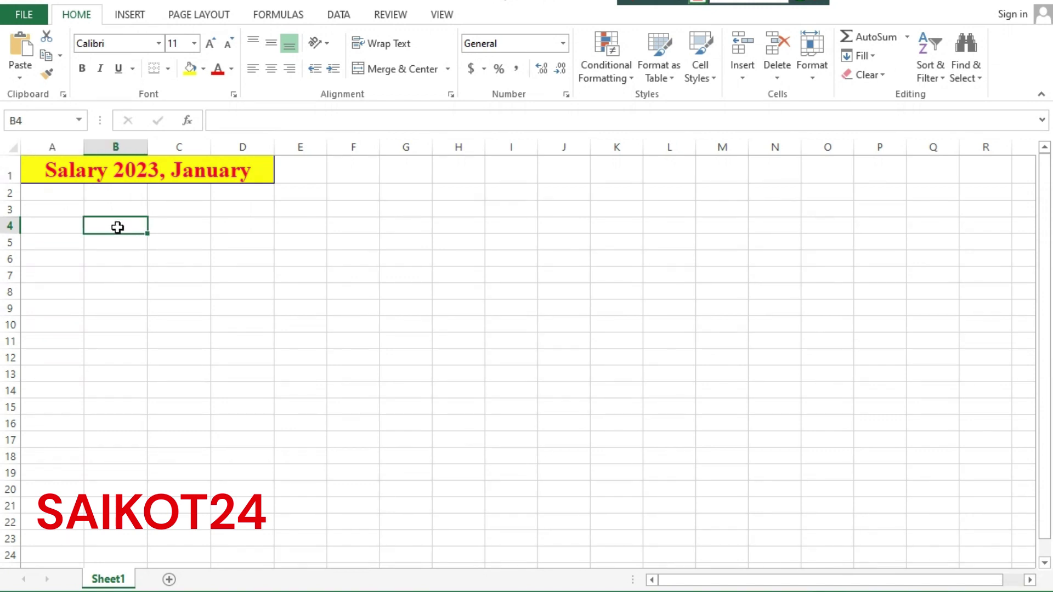
left_click(57, 229)
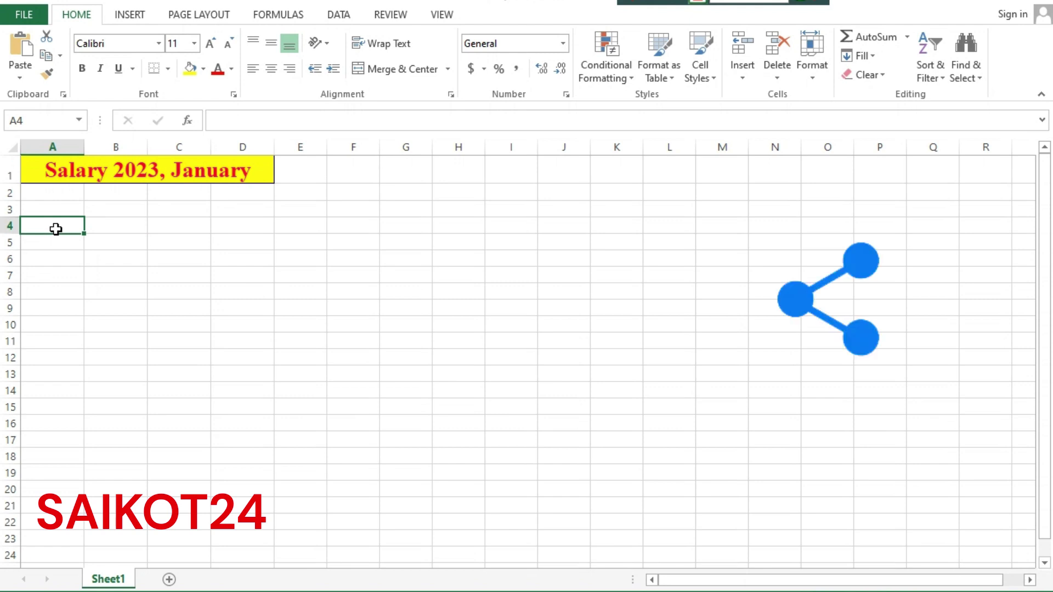
type("SL")
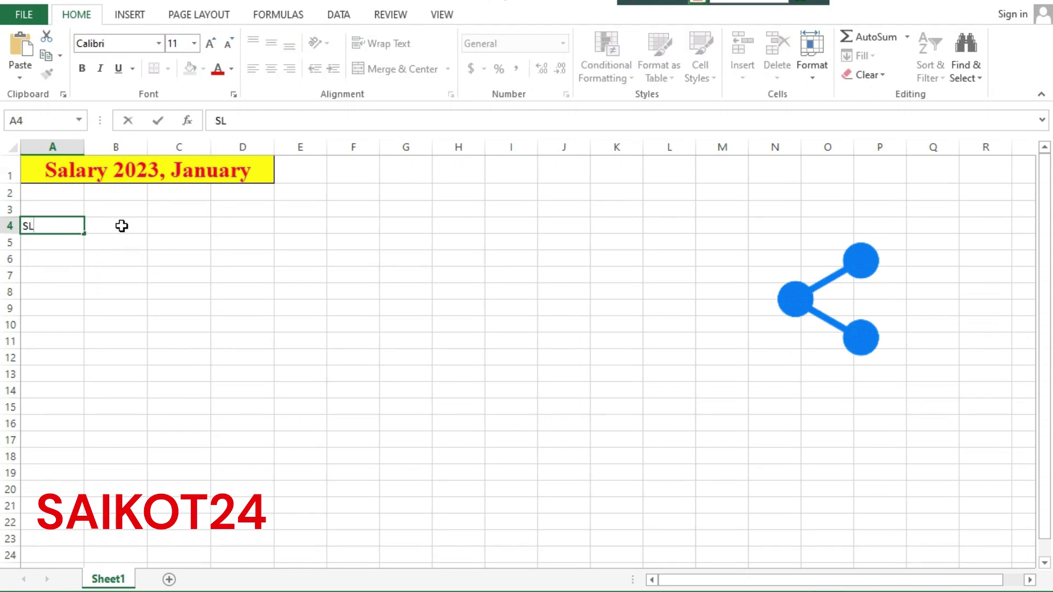
left_click(121, 225)
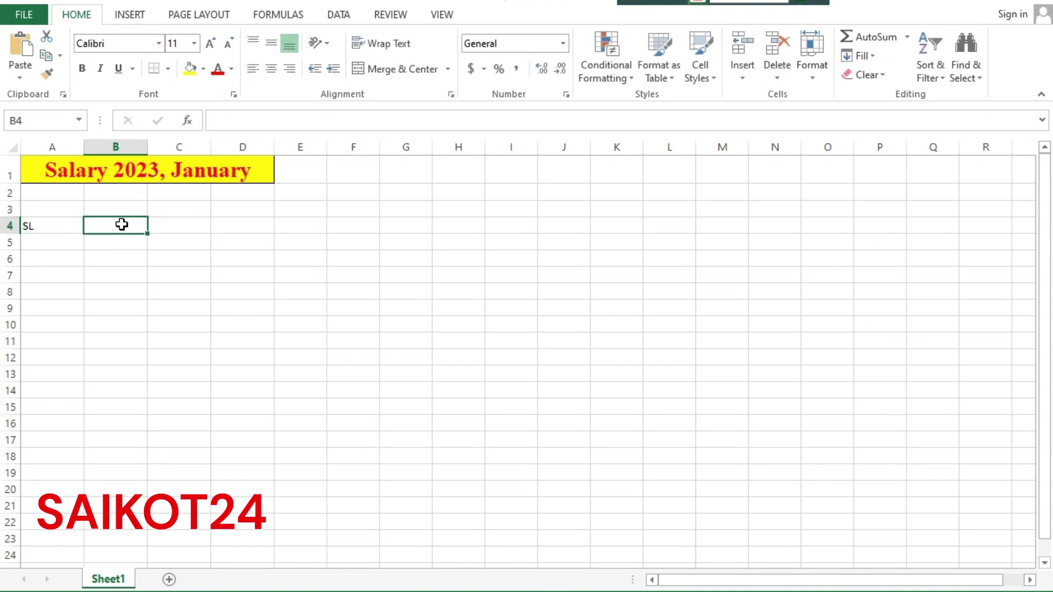
type("Na")
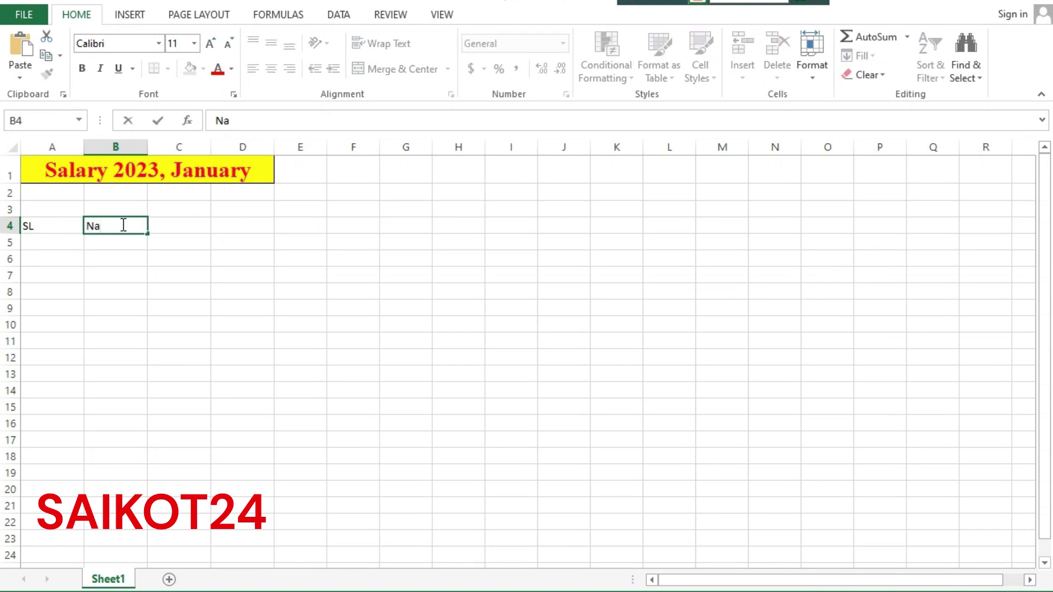
type("me")
left_click(176, 225)
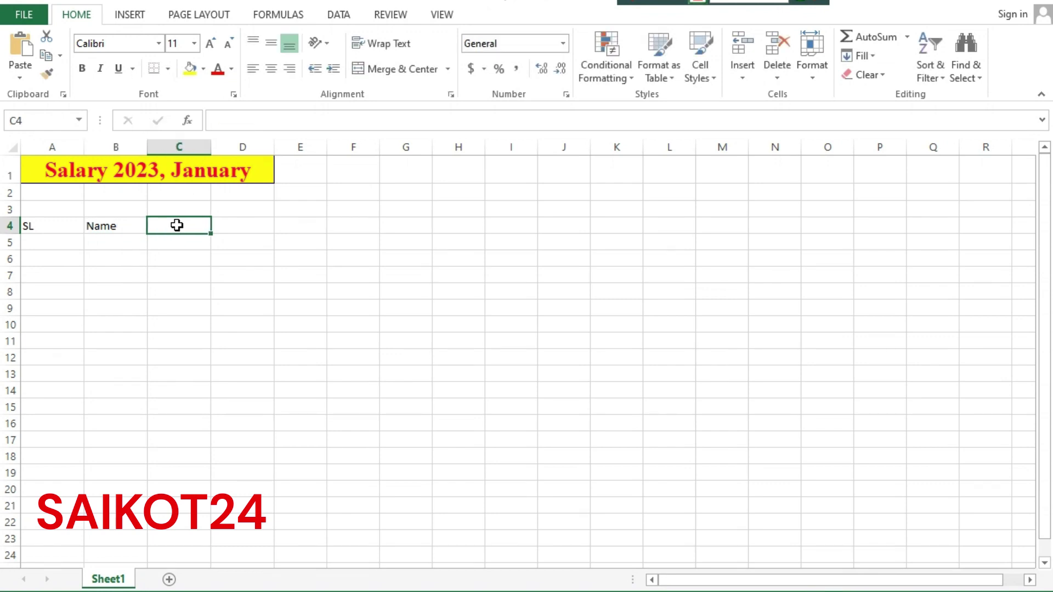
type("Posi")
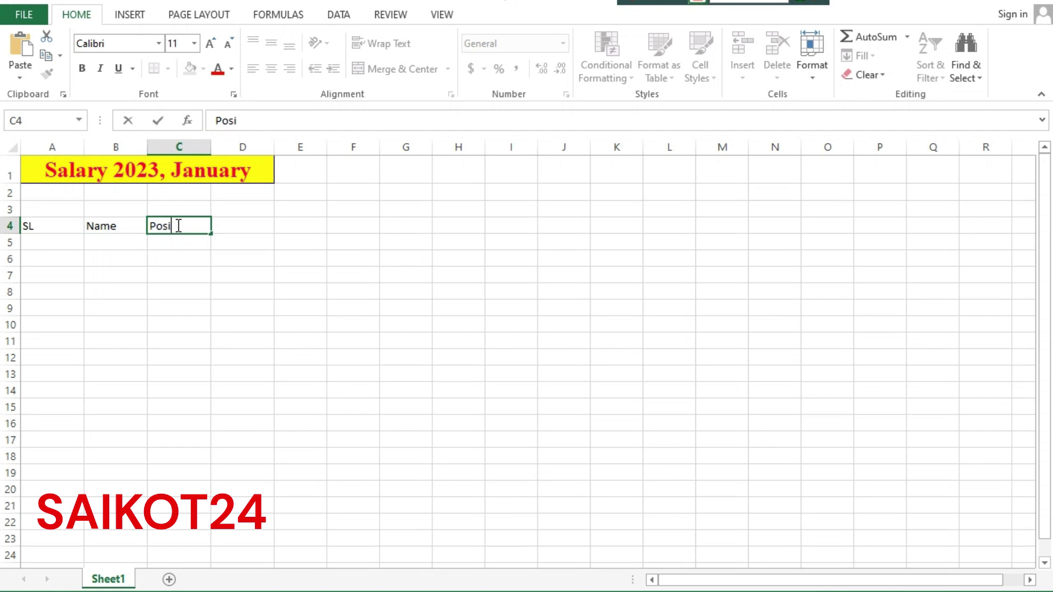
type("tion")
left_click(248, 225)
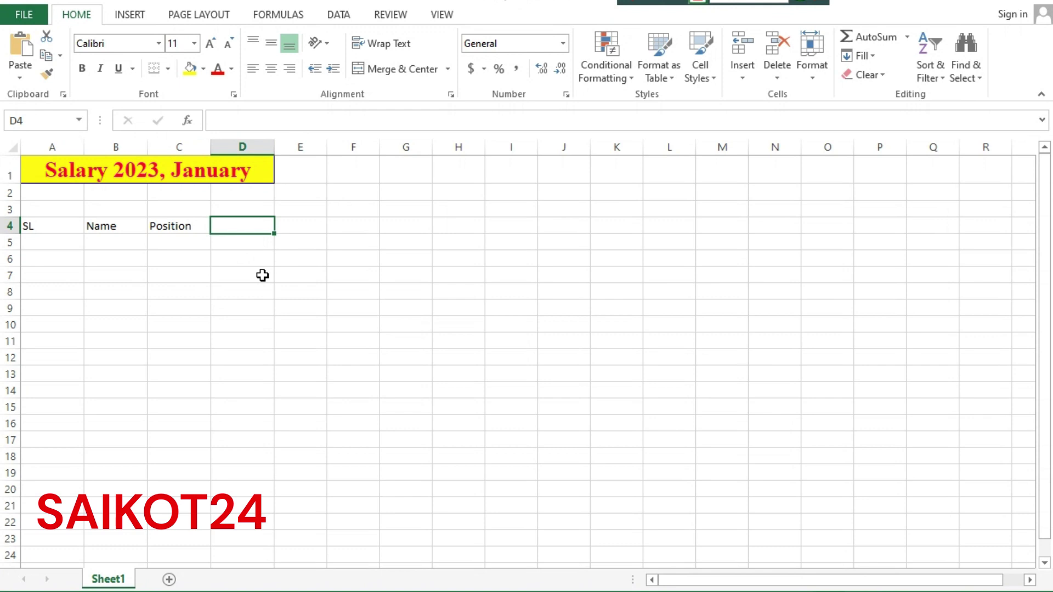
type("Basi")
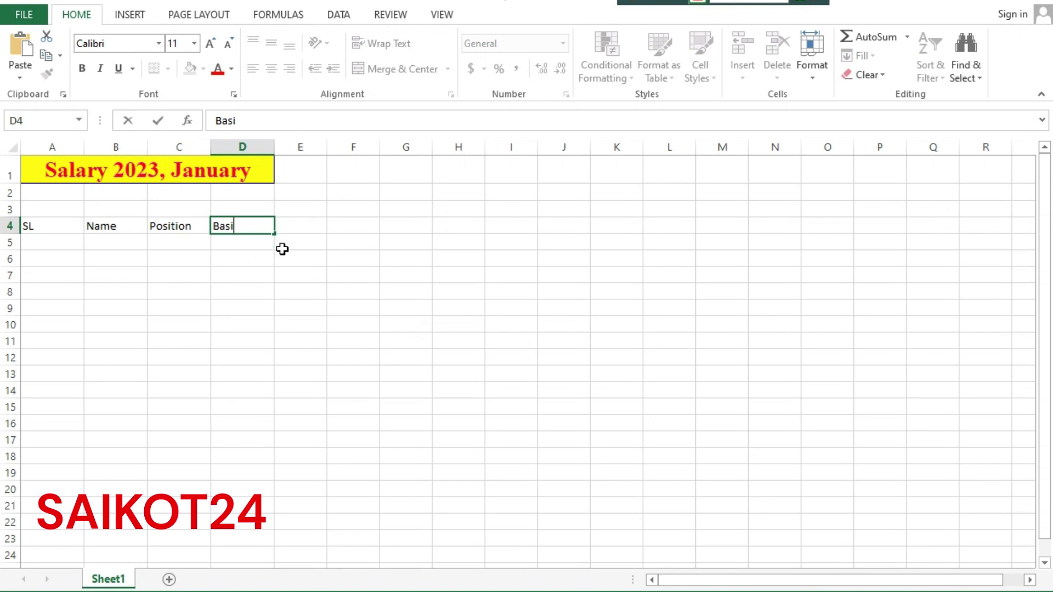
type("c")
left_click(304, 228)
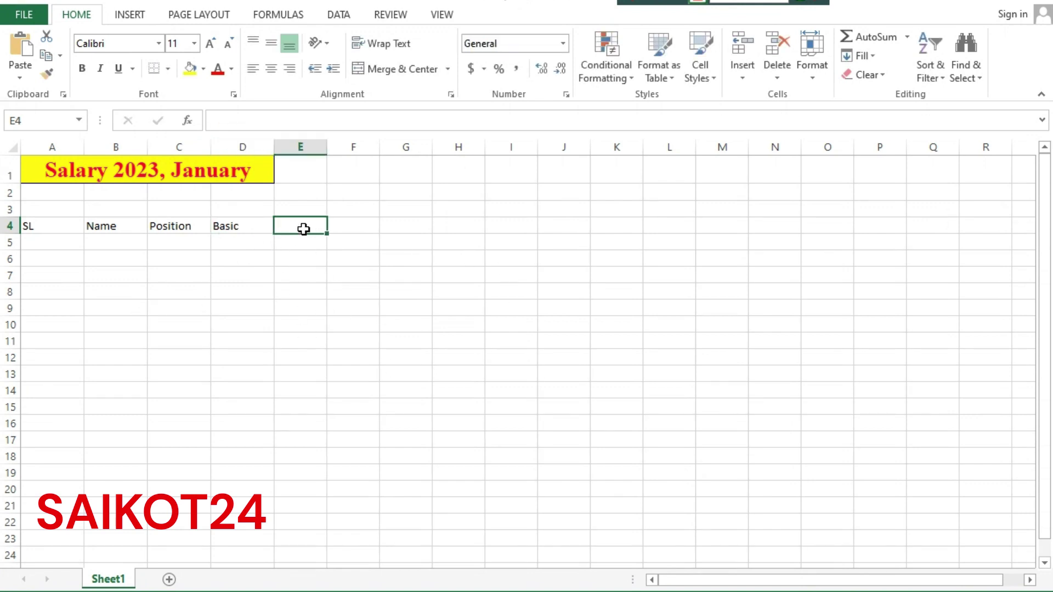
type("H")
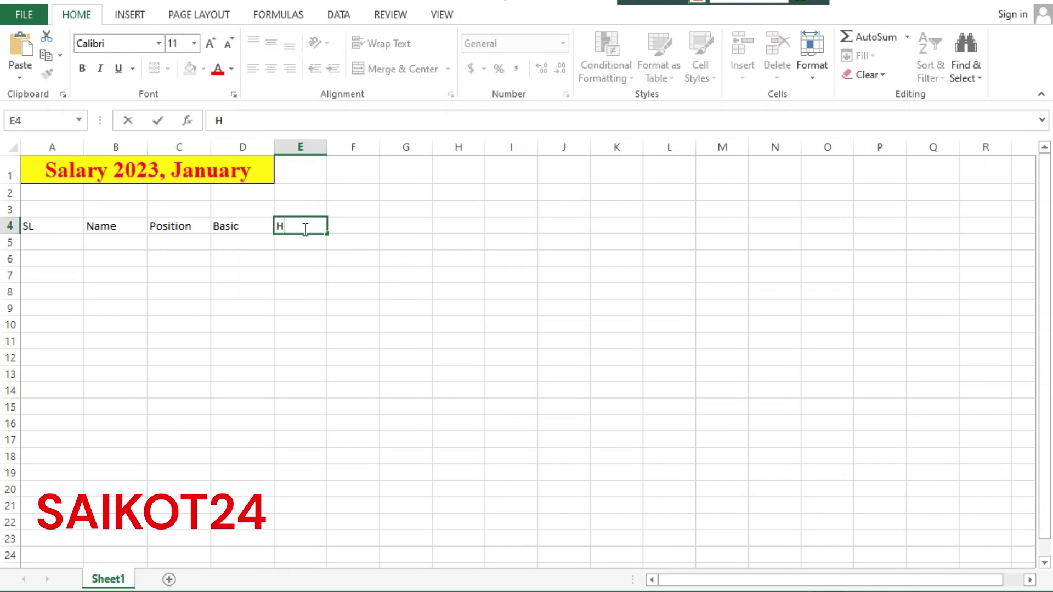
type("ome rentMedival")
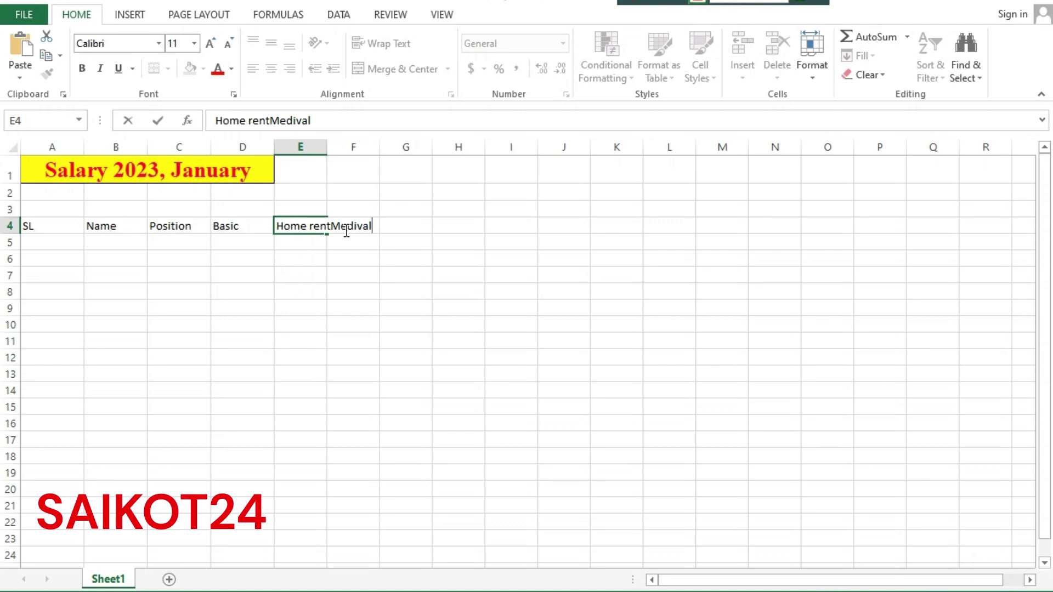
type(" Cost")
Copy the 'Medival Cost' part of E4's text into cell F4
left_click(427, 266)
left_click(357, 225)
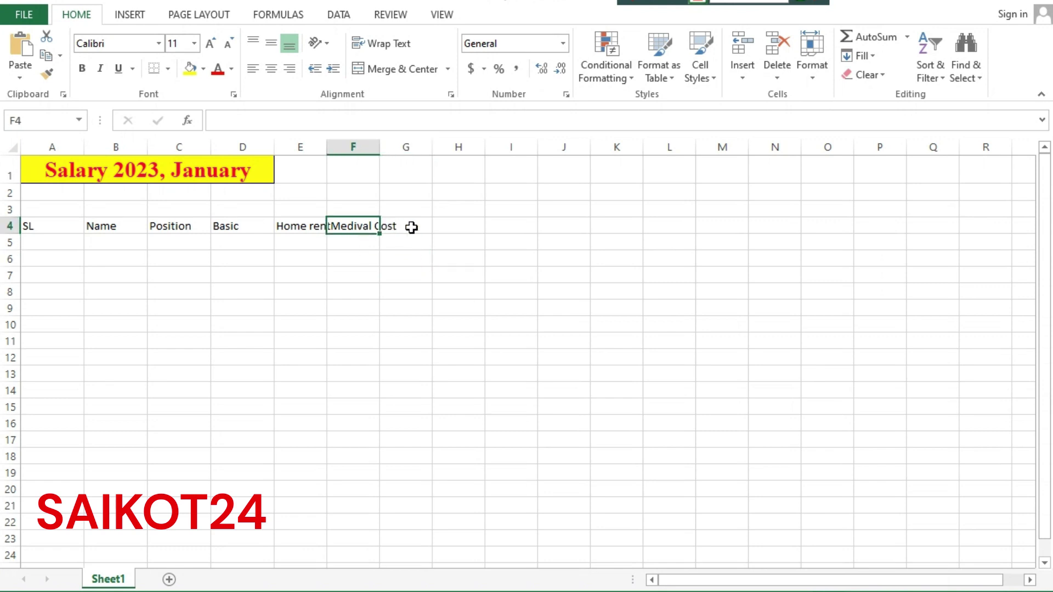
left_click(314, 228)
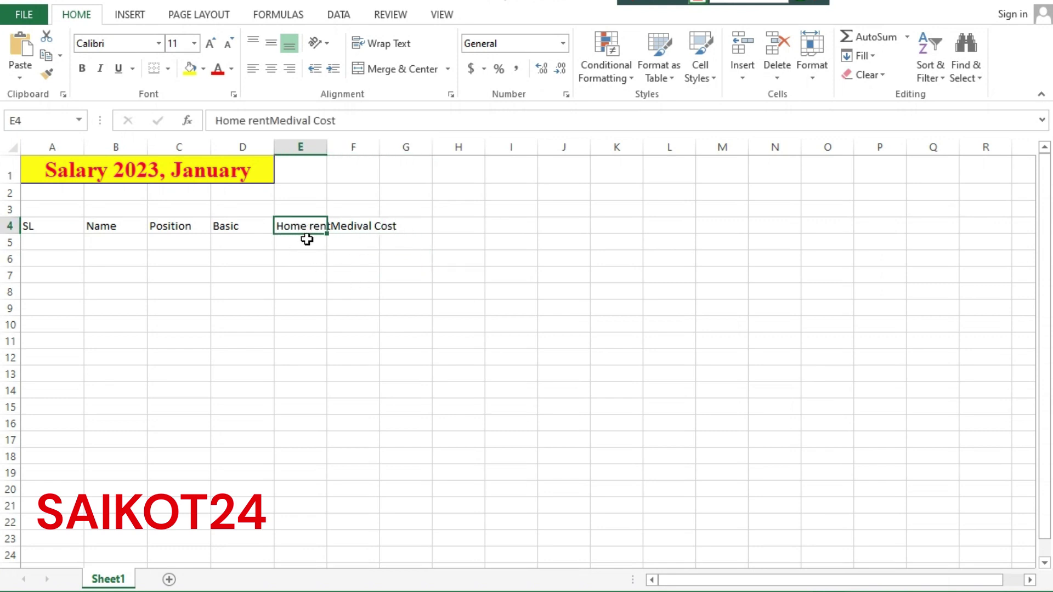
left_click(352, 226)
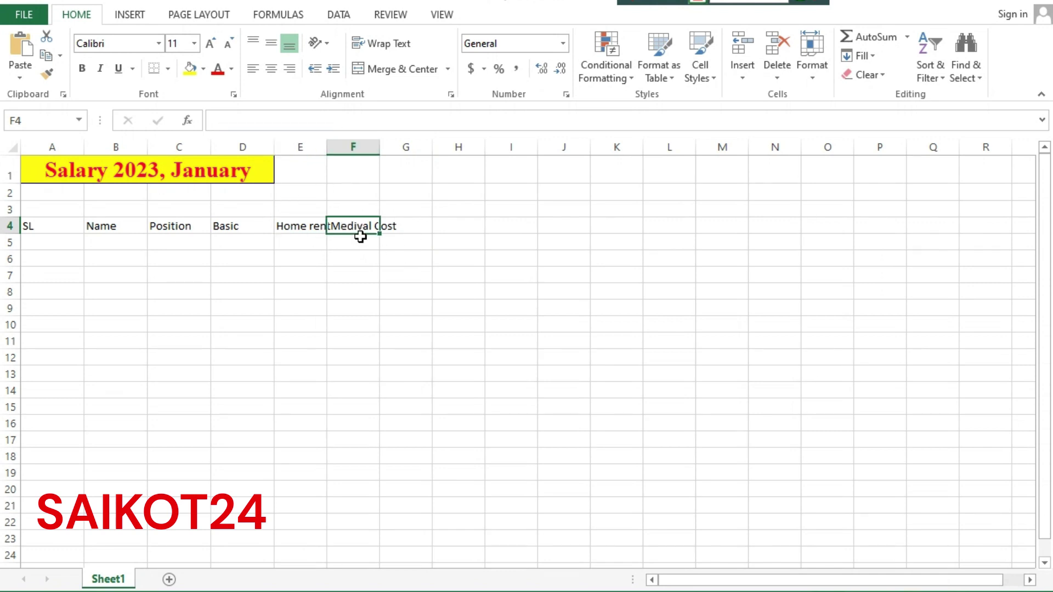
left_click(313, 229)
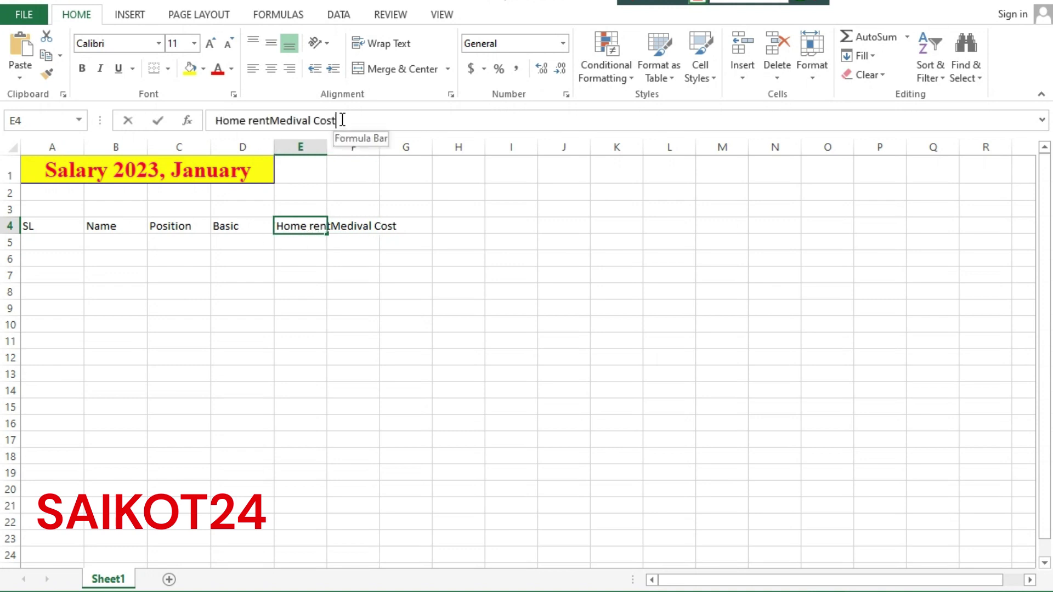
left_click_drag(341, 120, 270, 120)
key("ctrl+c")
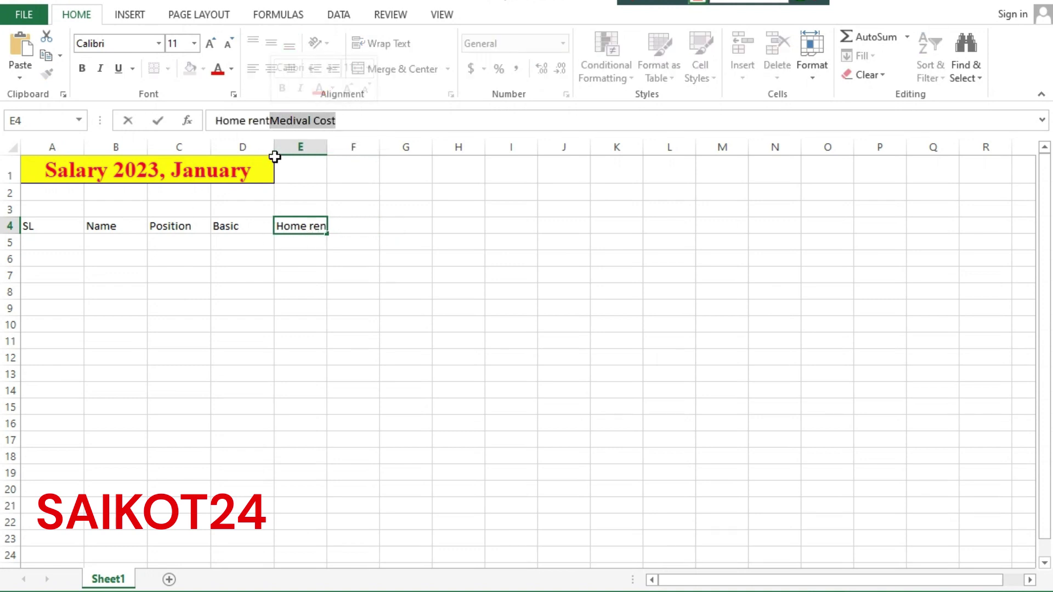
key("Return")
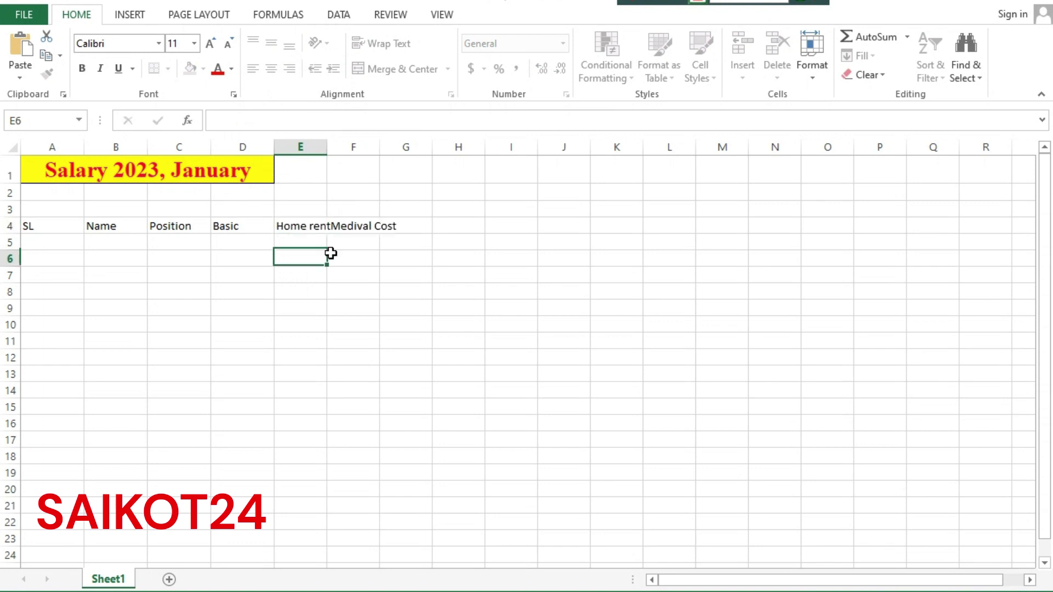
left_click(351, 228)
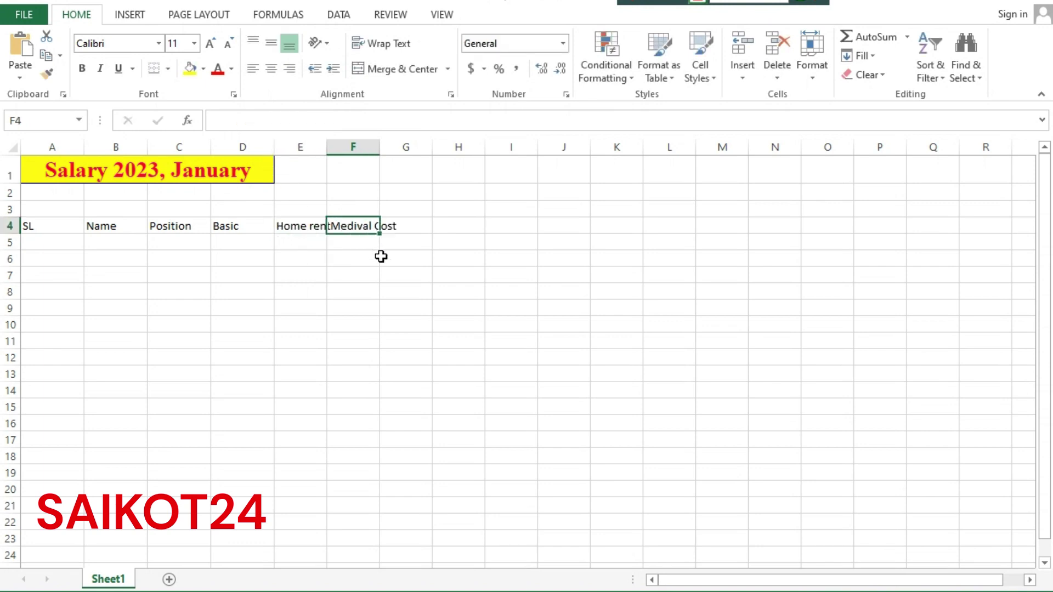
key("ctrl+v")
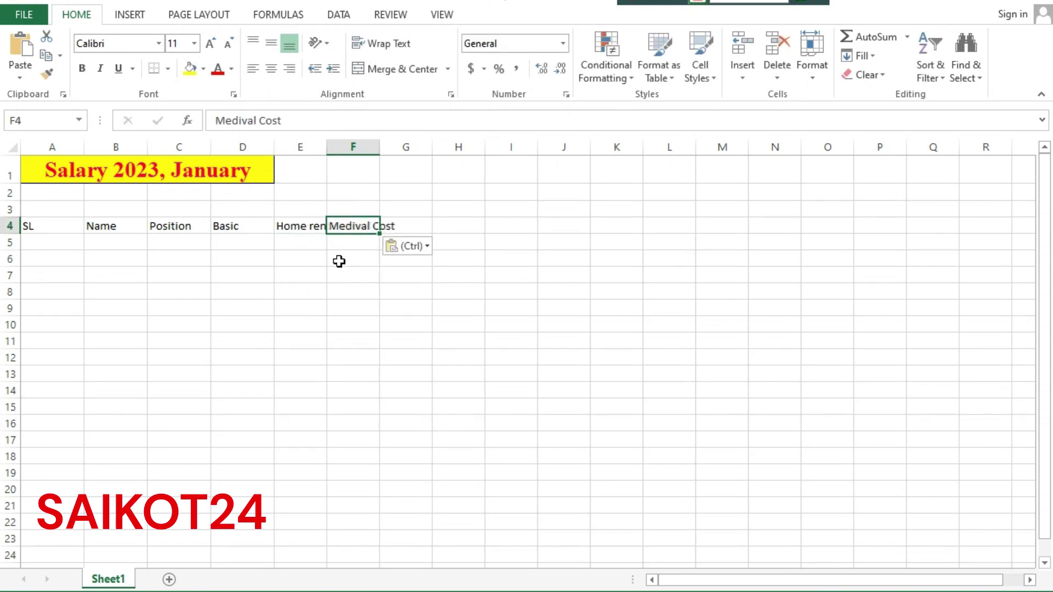
Trim E4 so it reads 'Home Rent' with a capital R
left_click(277, 229)
left_click(348, 121)
key("BackSpace")
key("BackSpace")
key("BackSpace")
key("BackSpace")
key("BackSpace")
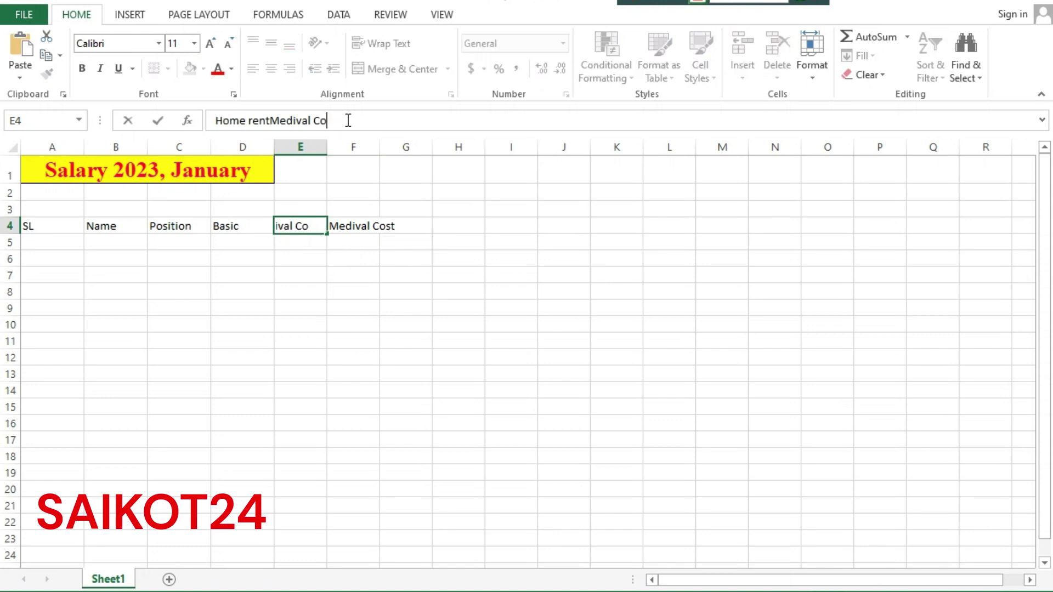
key("BackSpace")
key("BackSpace")
key("BackSpace")
key("BackSpace")
key("BackSpace")
key("BackSpace")
key("BackSpace")
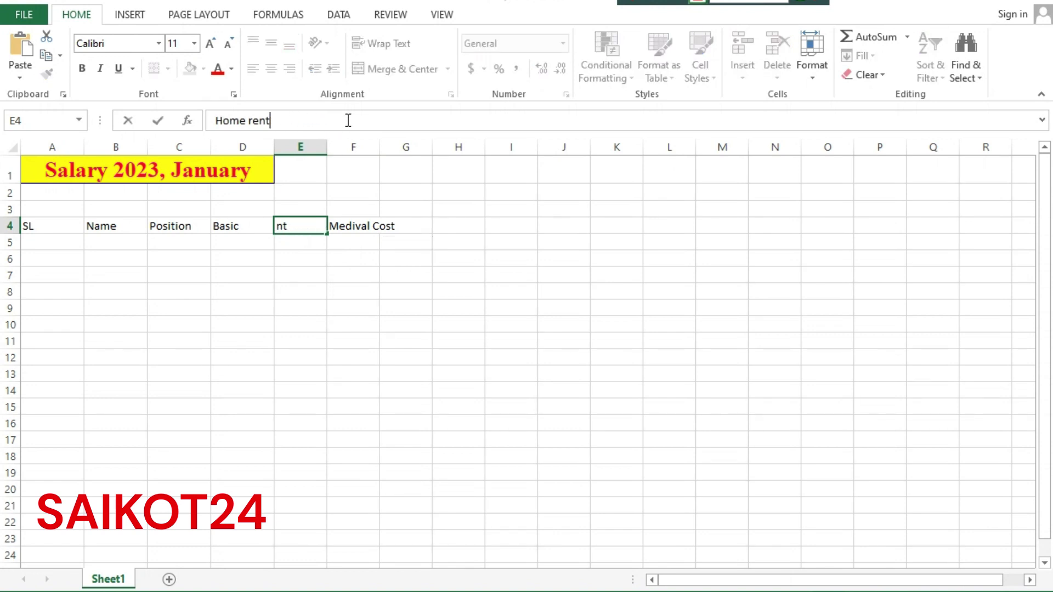
left_click(254, 120)
key("BackSpace")
type("R")
left_click(354, 224)
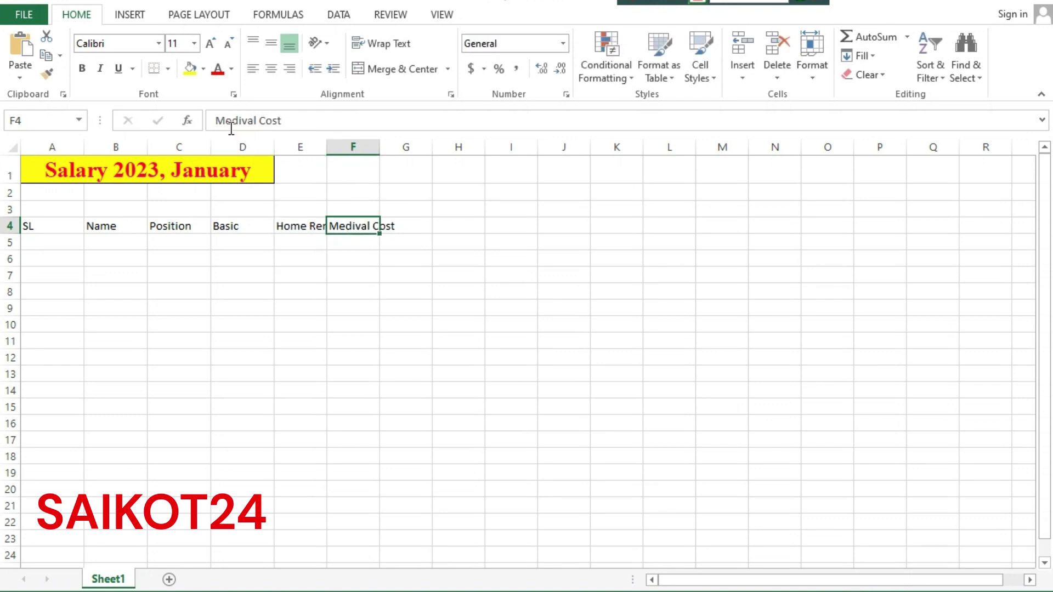
Correct the spelling in F4 to 'Medical Cost'
left_click(247, 120)
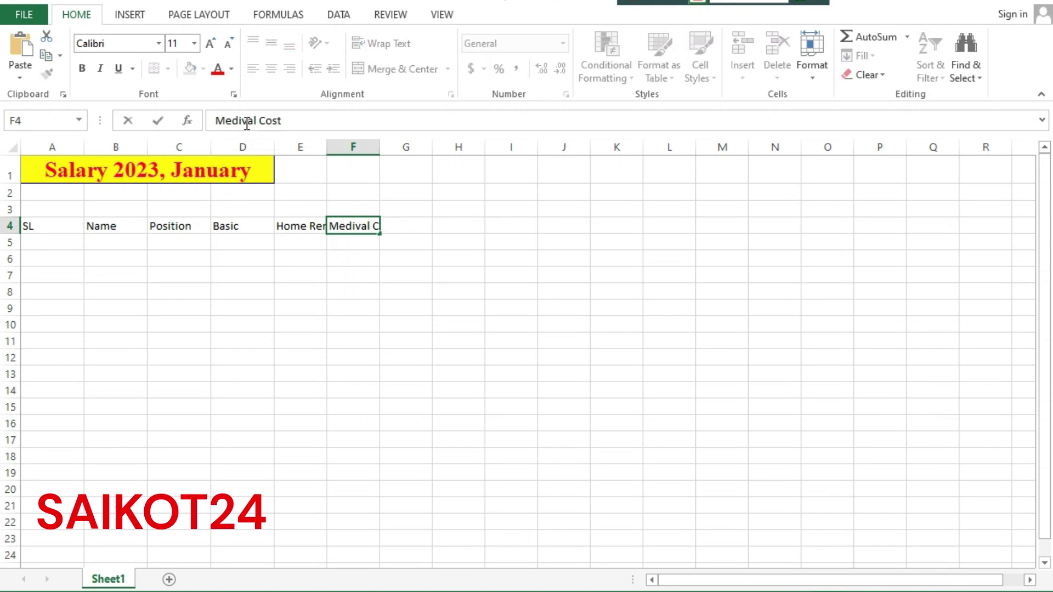
key("BackSpace")
type("cx")
key("BackSpace")
Enter the headers Transport in G4 and Over Time in H4
left_click(413, 226)
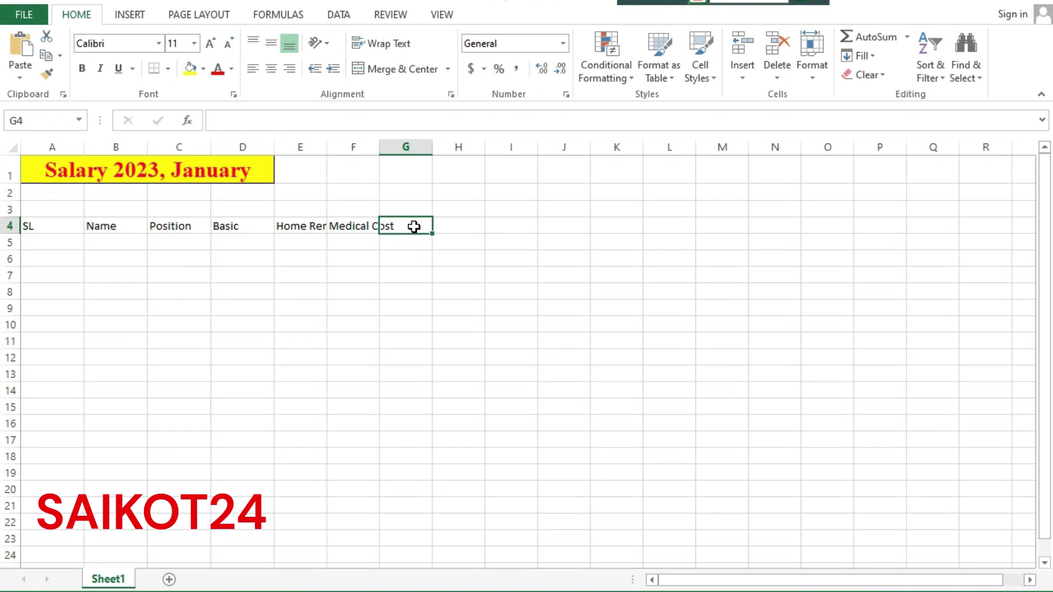
type("Trans")
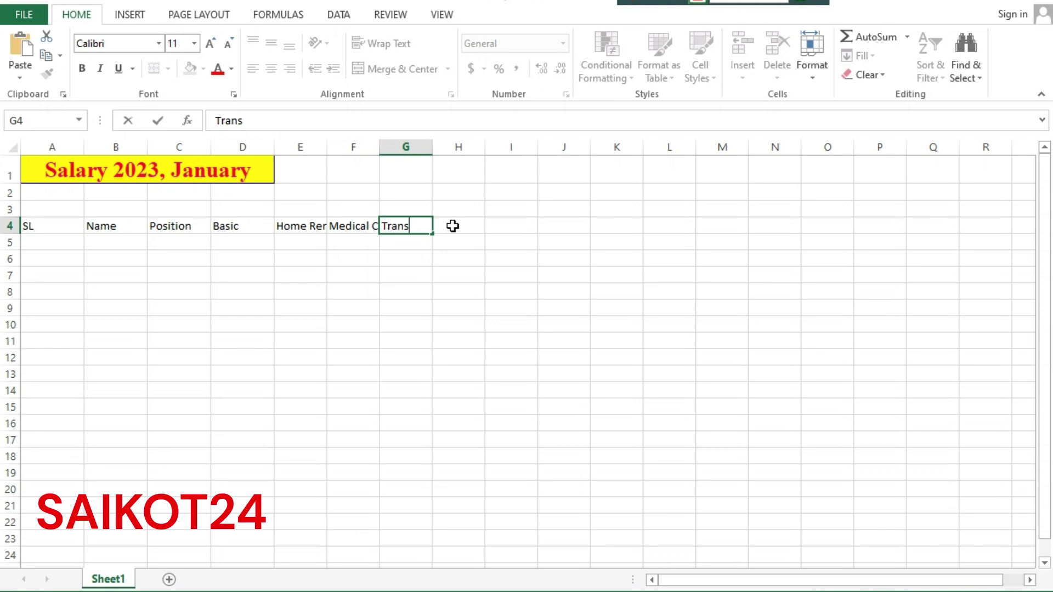
type("port")
left_click(466, 228)
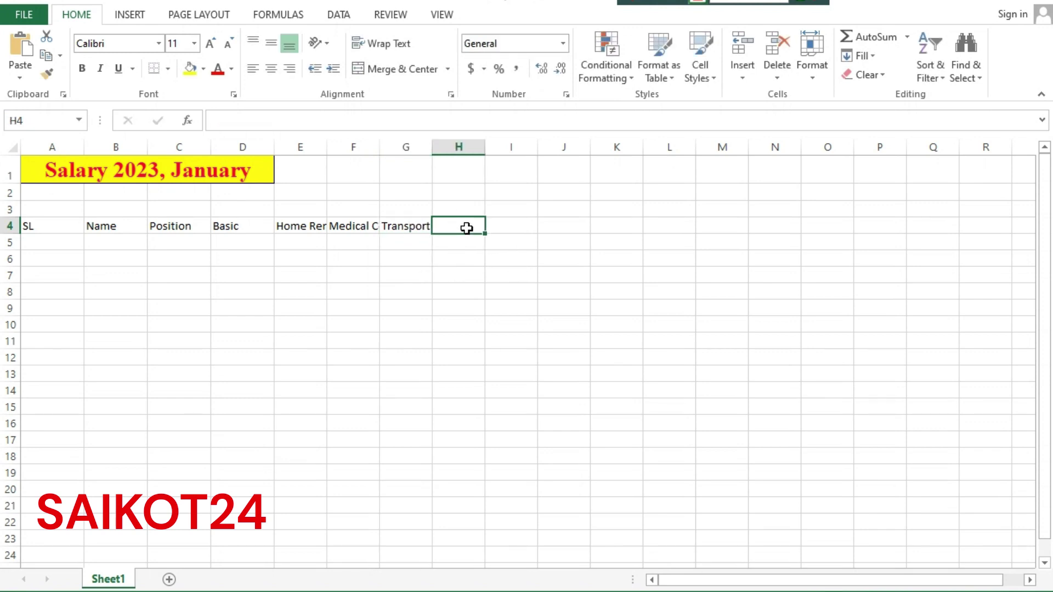
type("O")
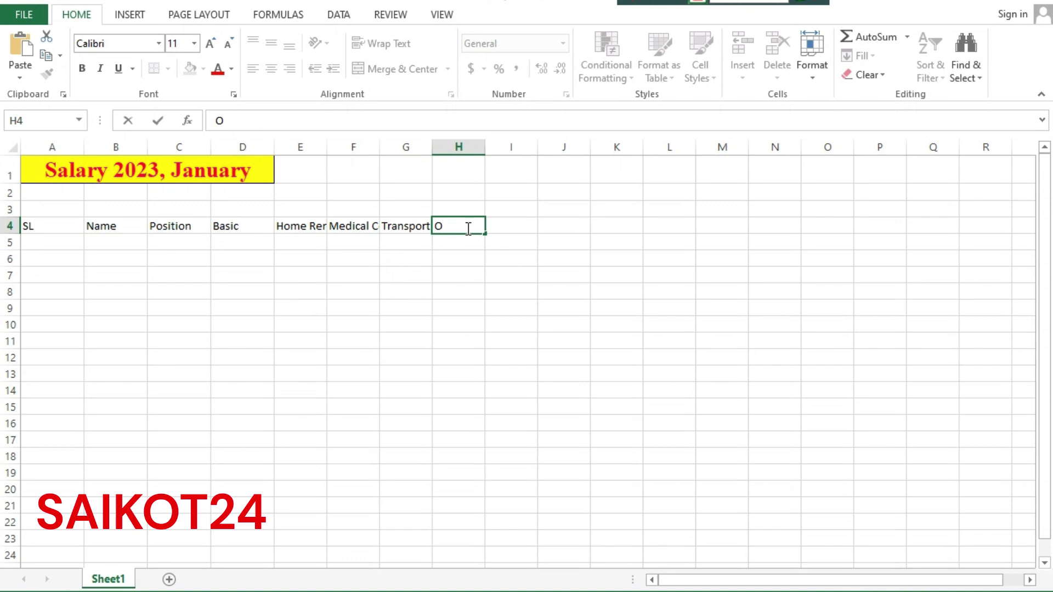
type("ver Time")
left_click(520, 263)
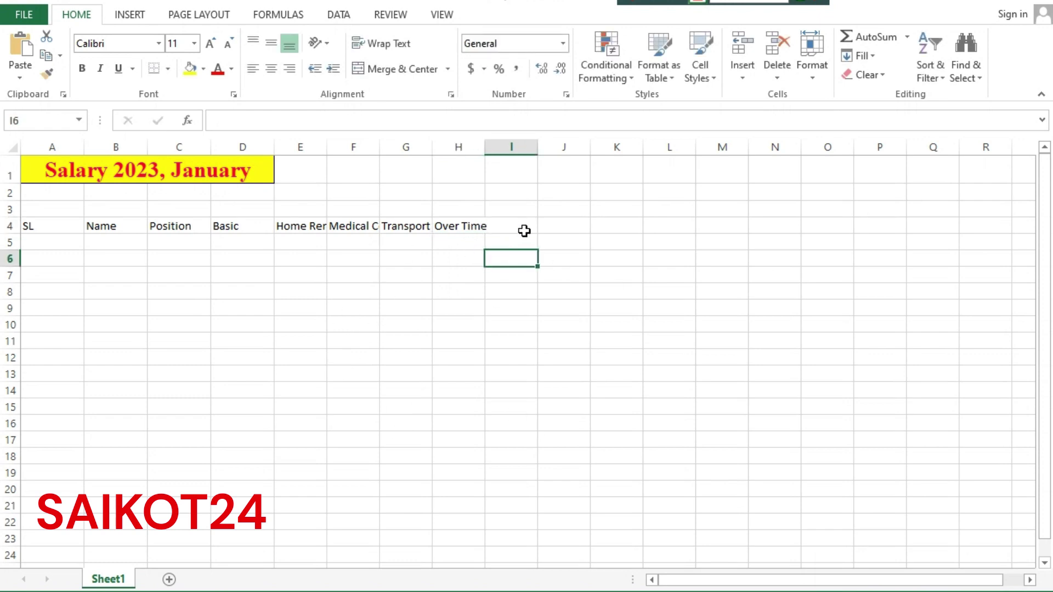
Enter Absent in I4, Tax in J4 and Provident Fund in K4
left_click(521, 225)
type("A")
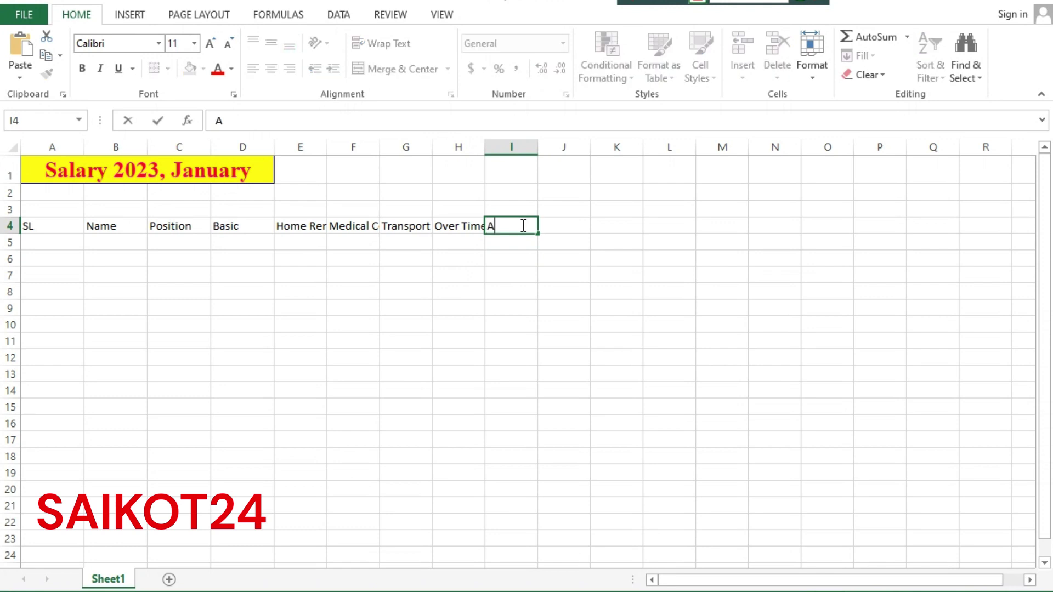
type("bsent")
left_click(564, 228)
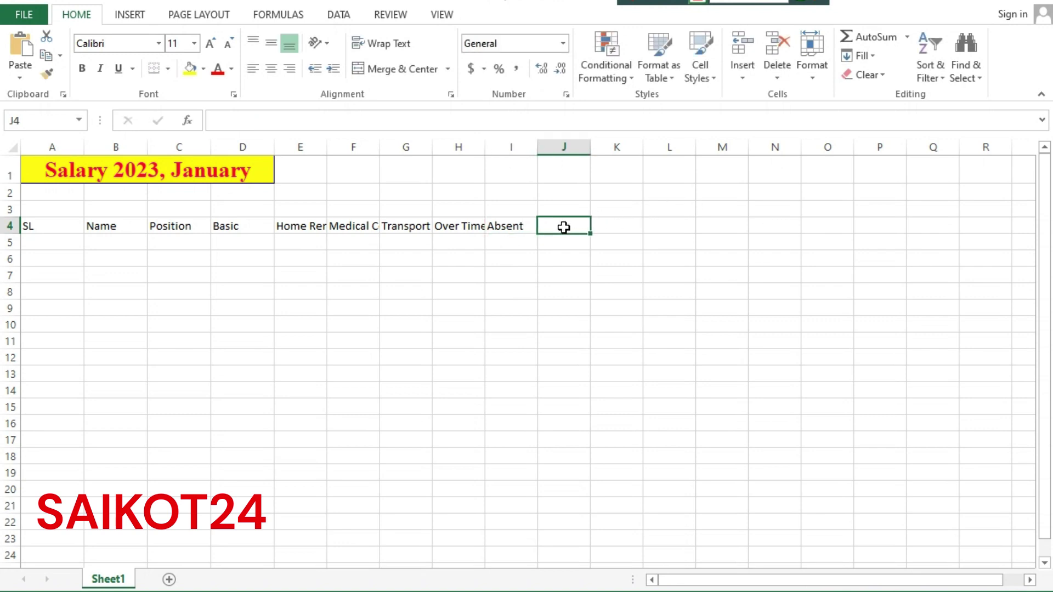
type("Tax")
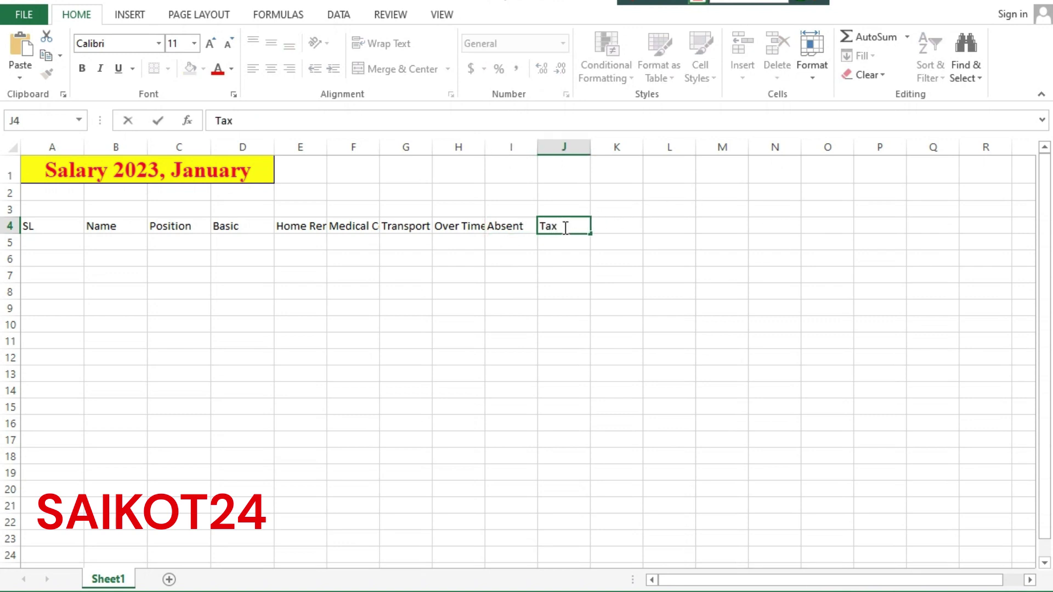
left_click(620, 224)
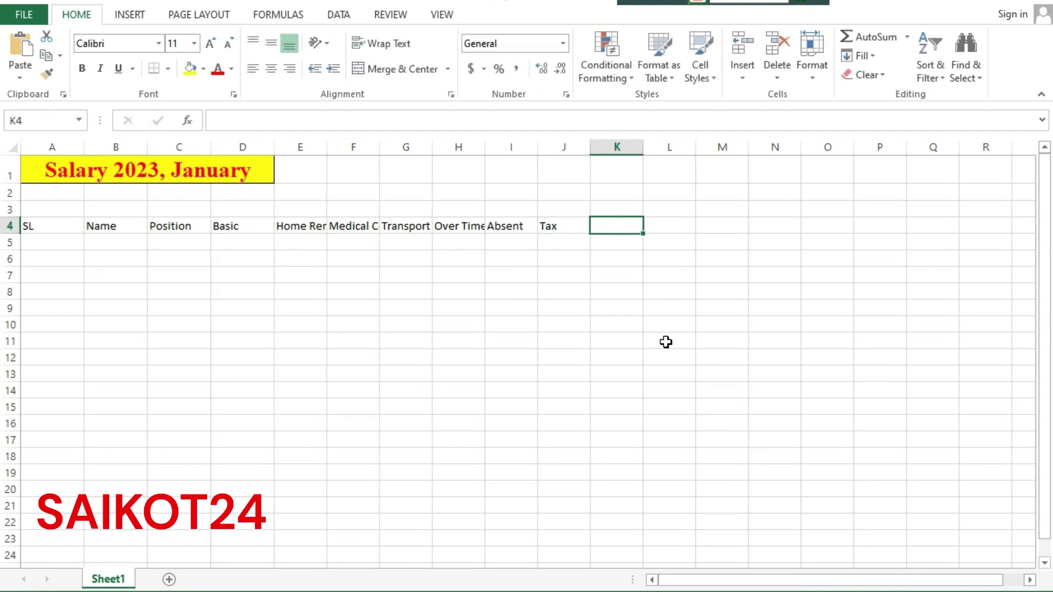
type("Prov")
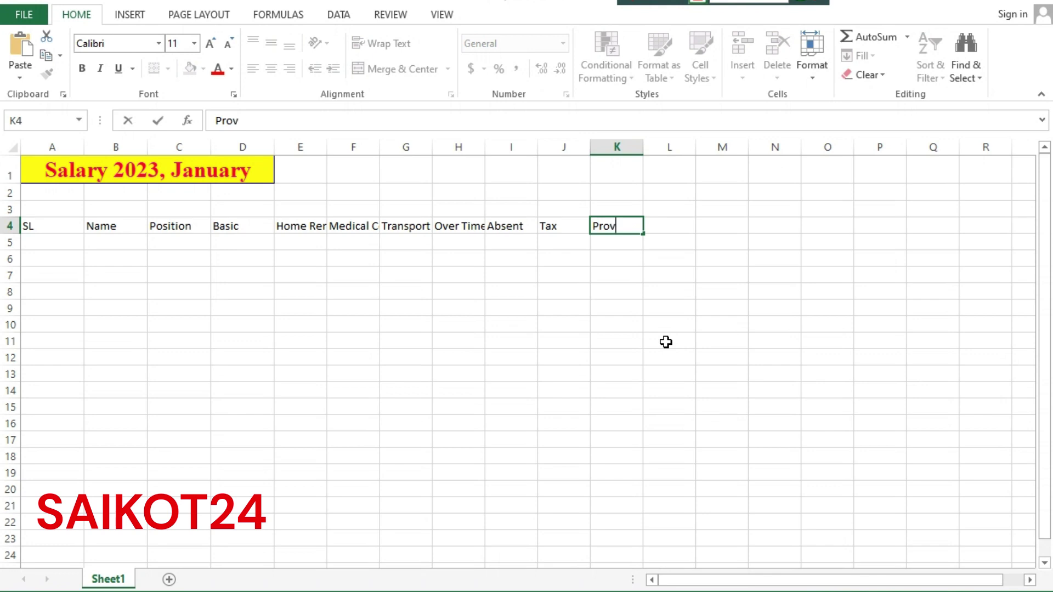
type("ident Fund")
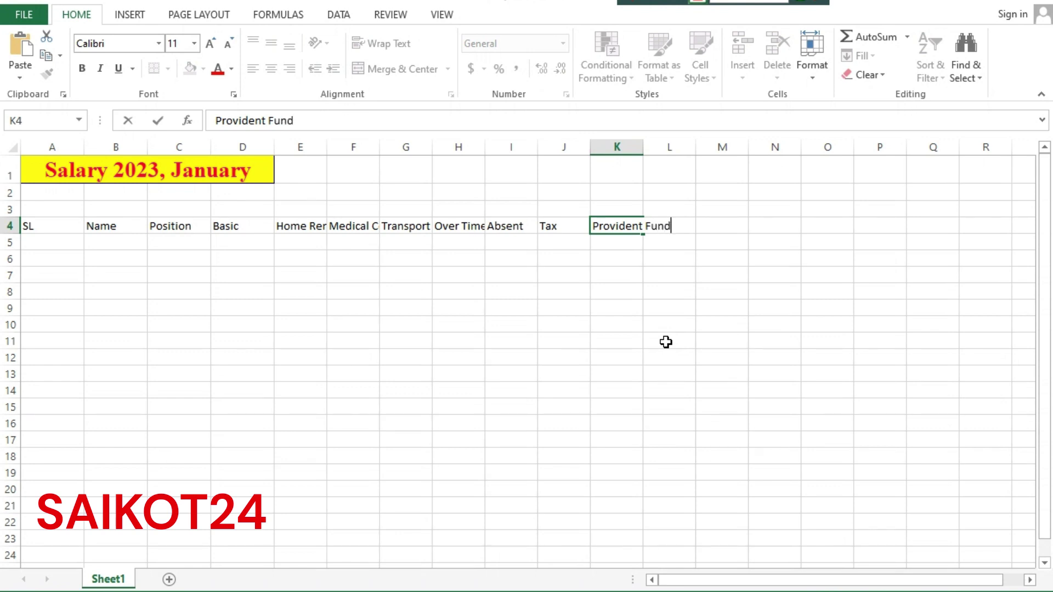
left_click(650, 254)
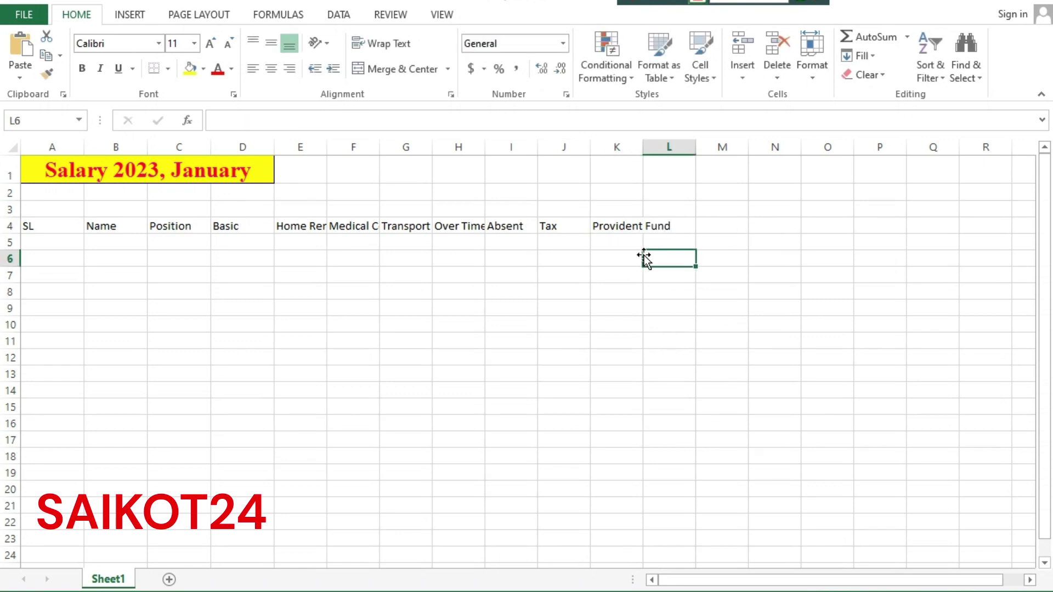
left_click(567, 225)
Enter Advance in L4, then replace Net salary in M4 with Total
left_click(600, 226)
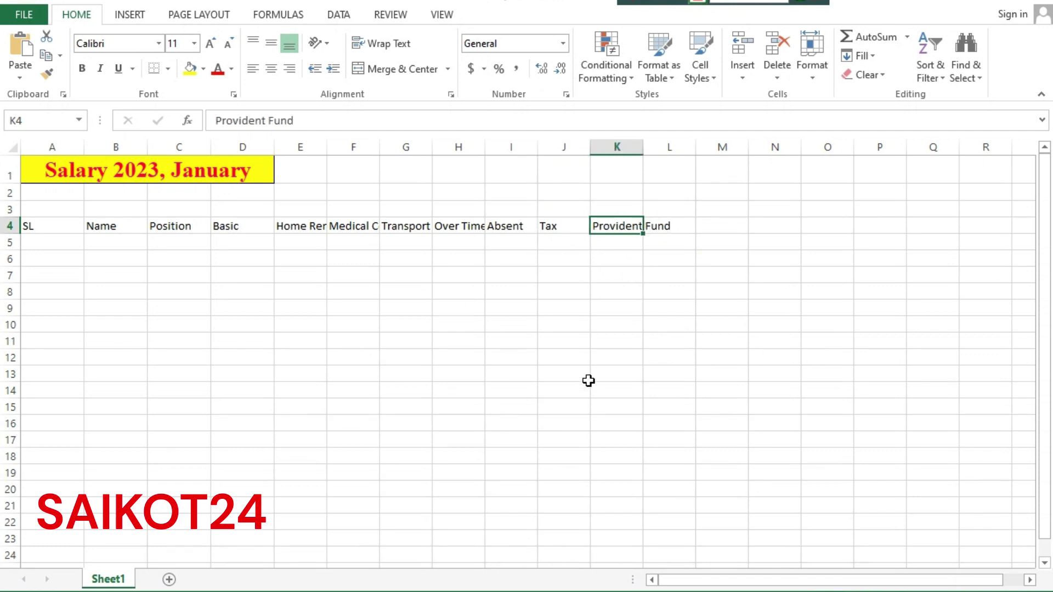
left_click(670, 225)
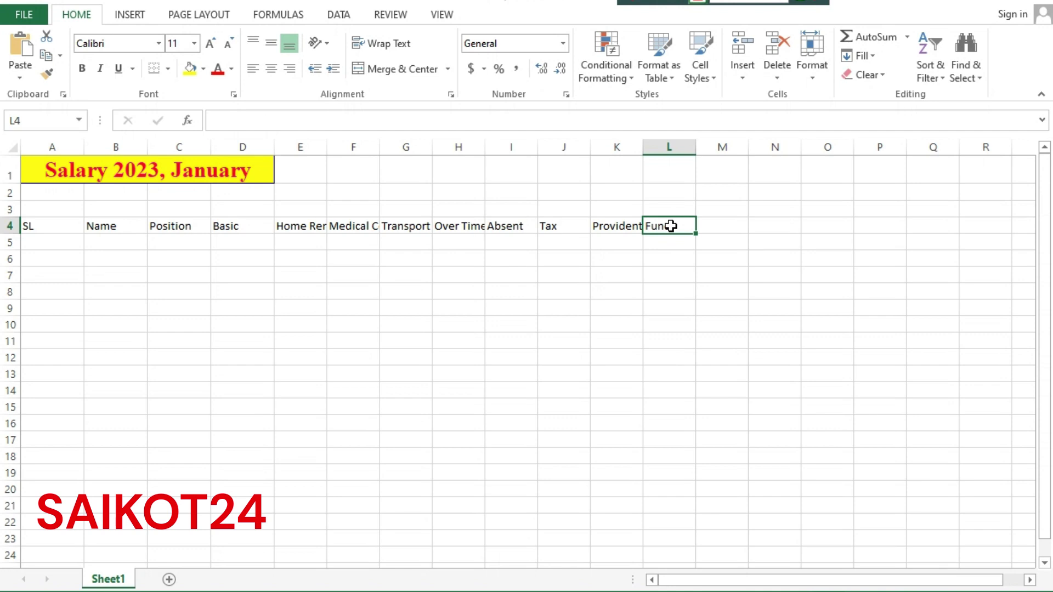
type("Advance")
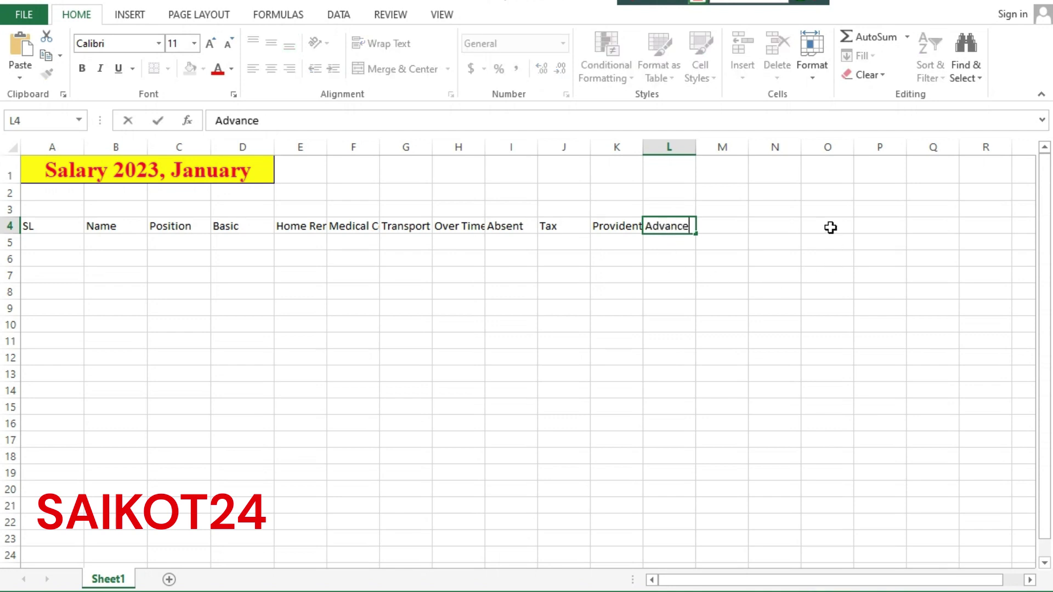
left_click(724, 226)
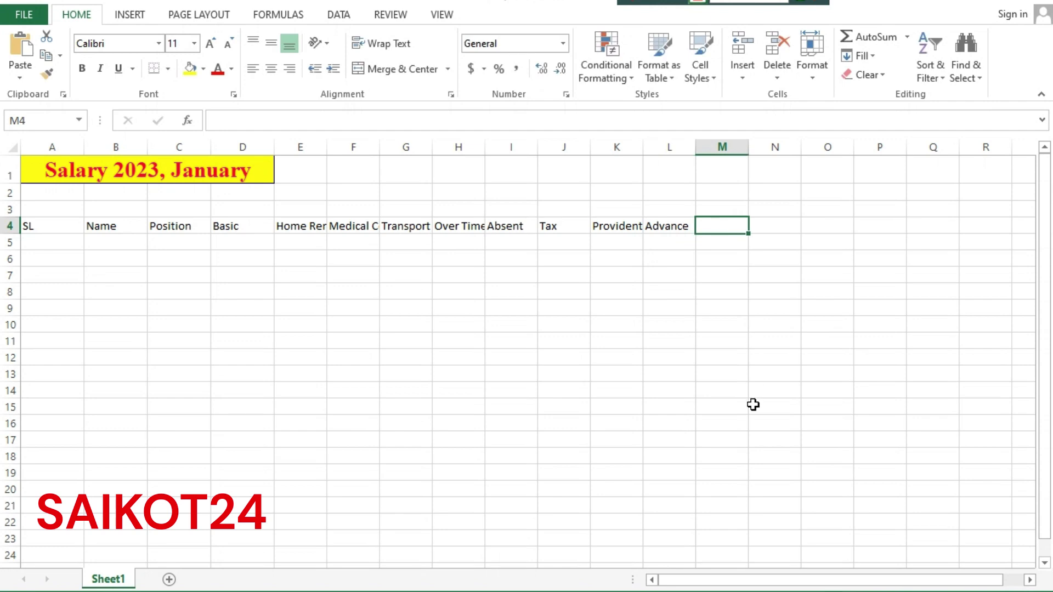
type("Net salary")
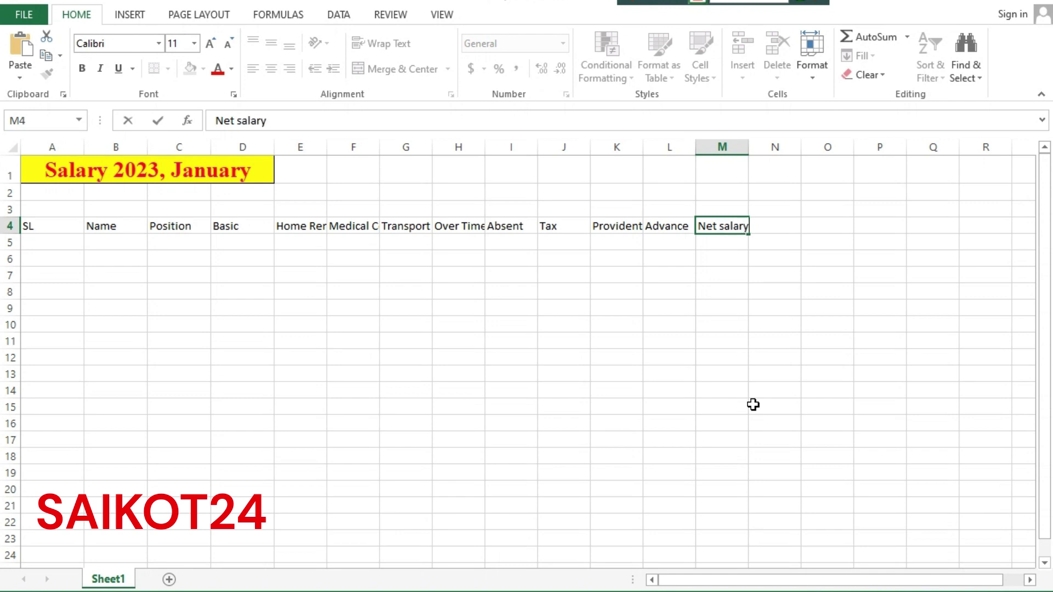
left_click(712, 261)
left_click(710, 226)
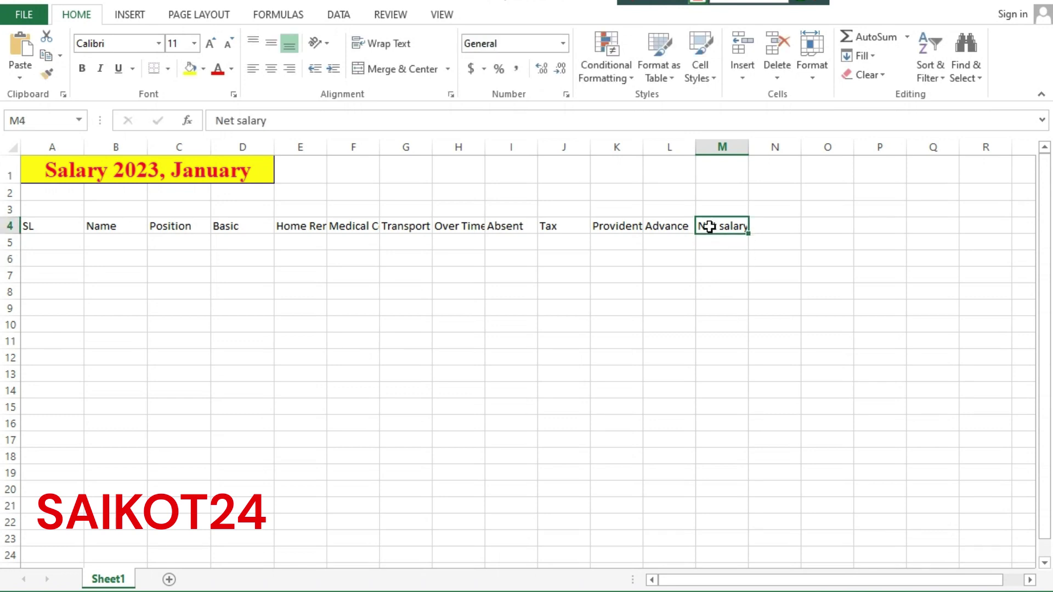
type("Total")
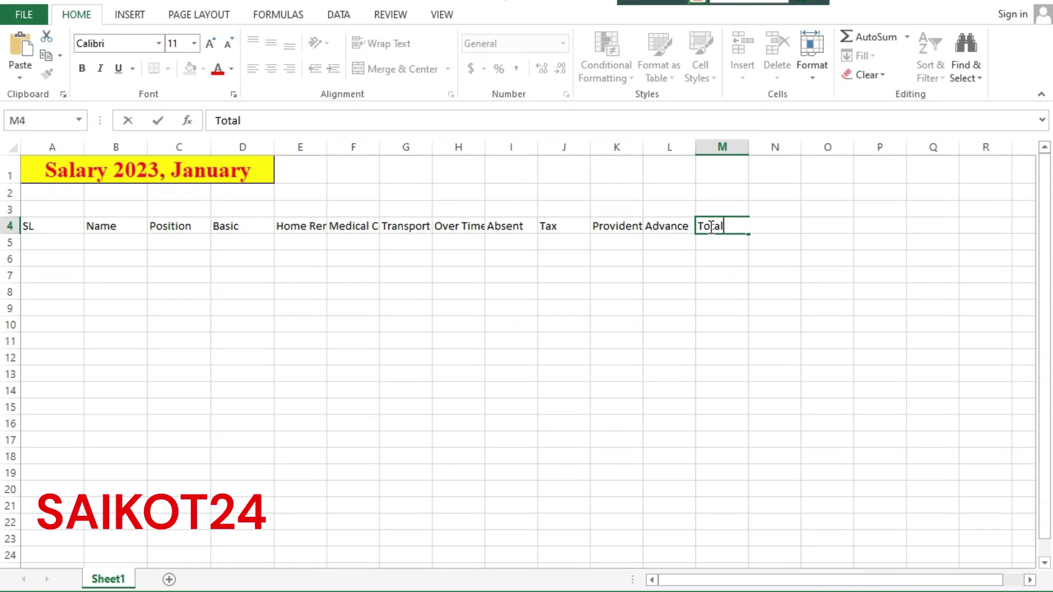
key("Return")
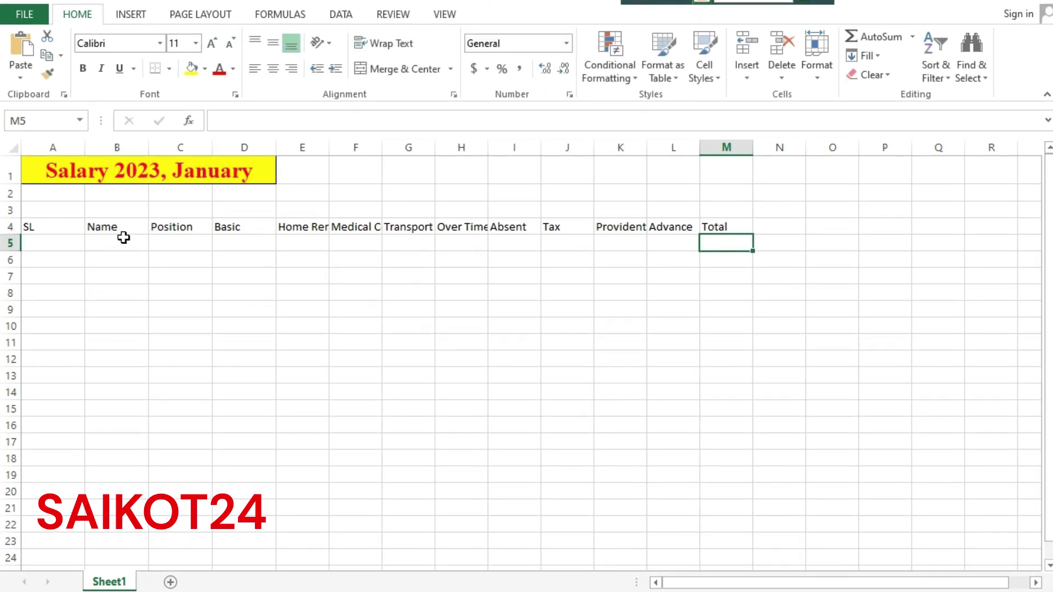
Left-align the A4:M4 headers after briefly trying Center and Align Right
left_click(57, 229)
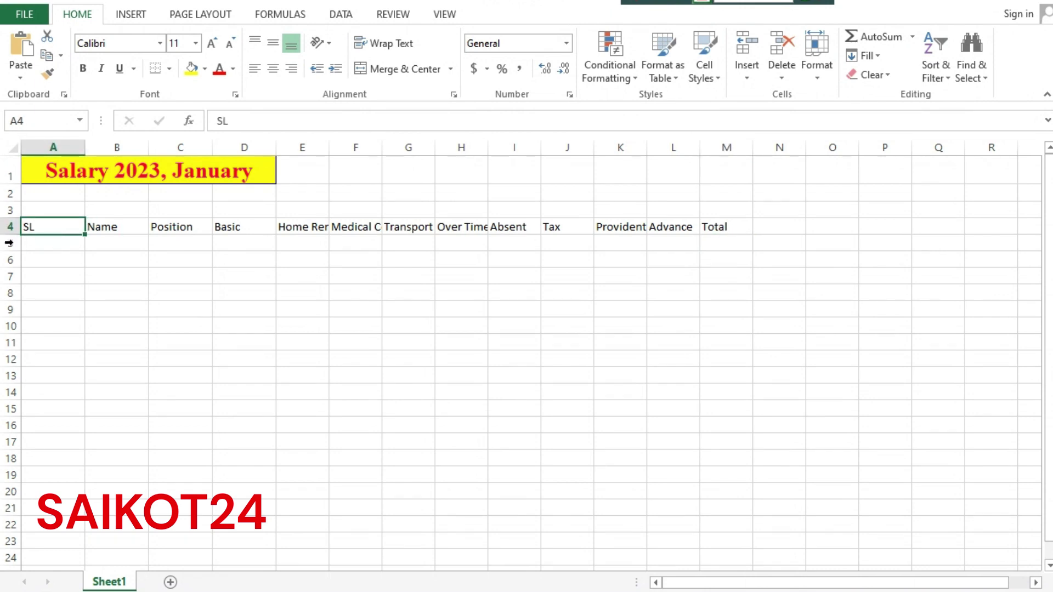
left_click(116, 231)
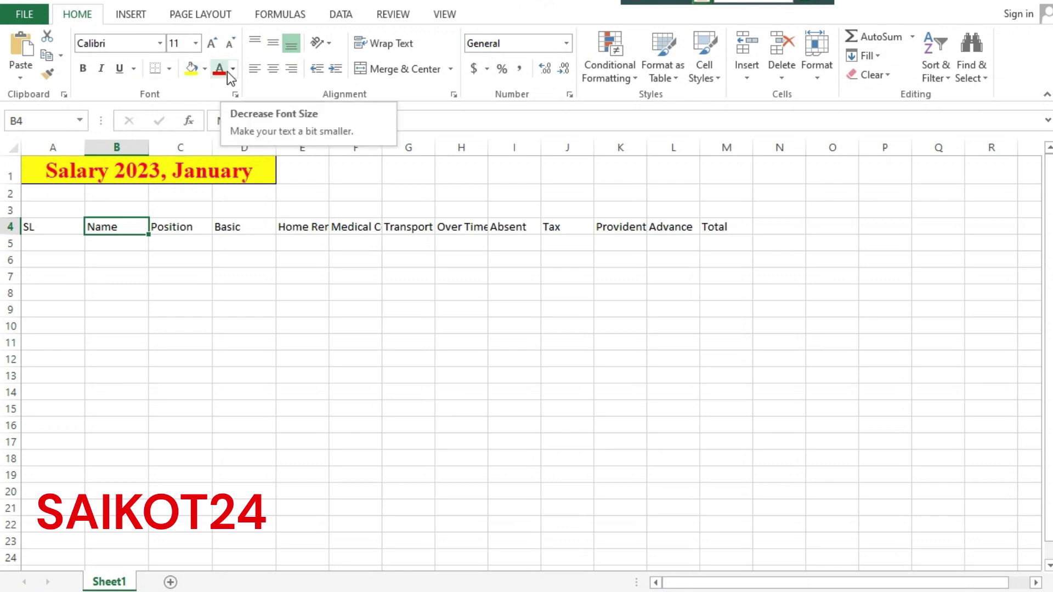
left_click_drag(33, 226, 409, 227)
left_click(63, 276)
left_click_drag(39, 227, 713, 227)
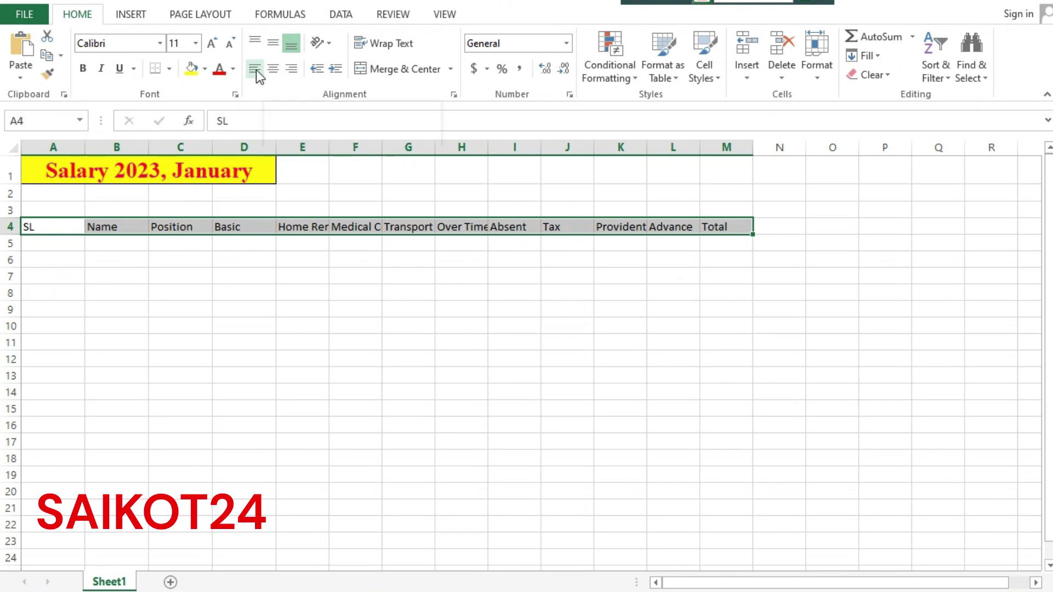
left_click(273, 68)
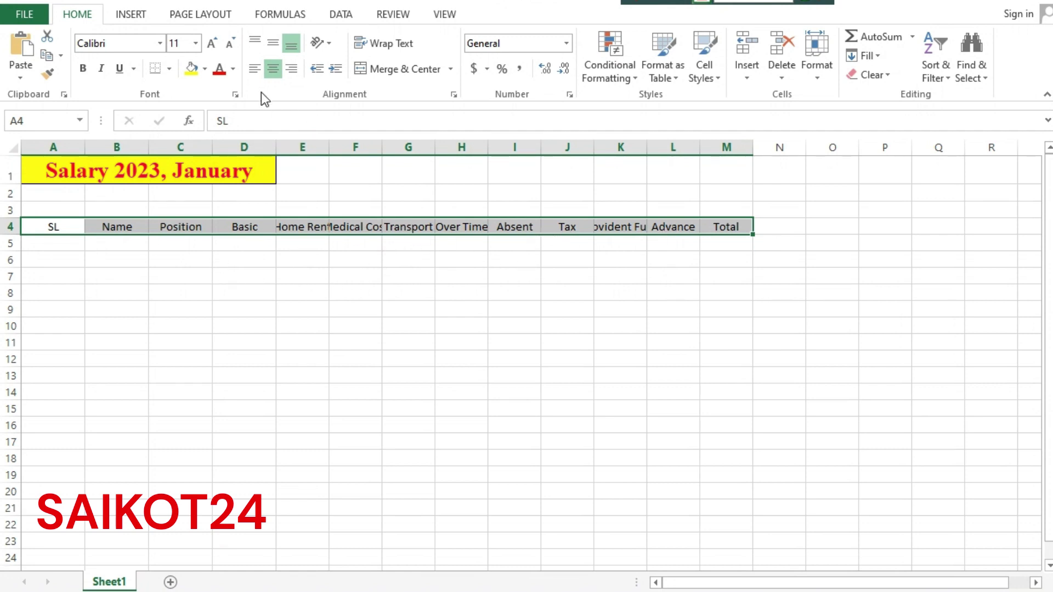
left_click(255, 67)
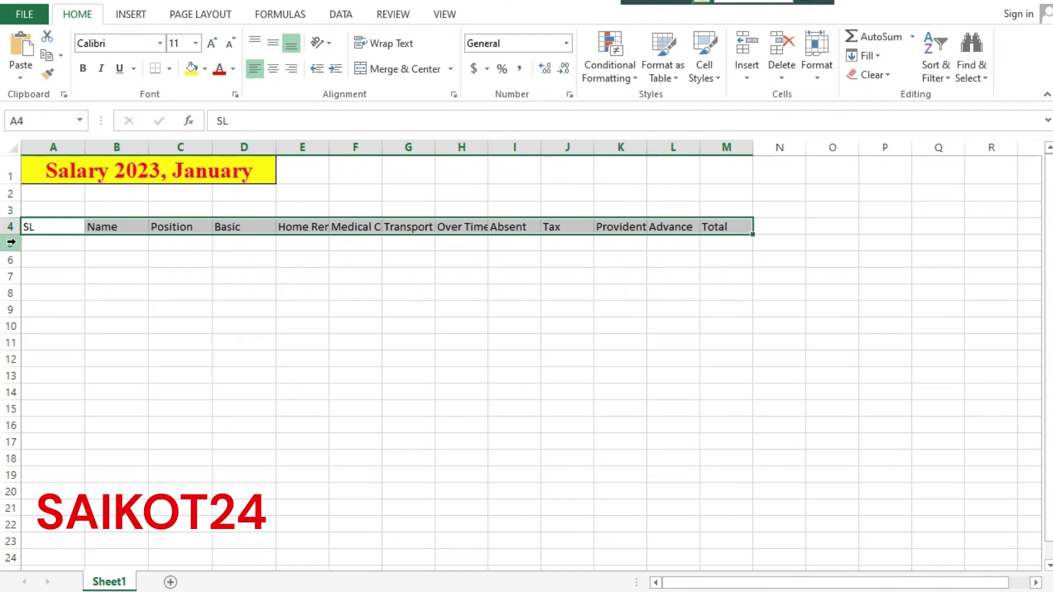
left_click(292, 68)
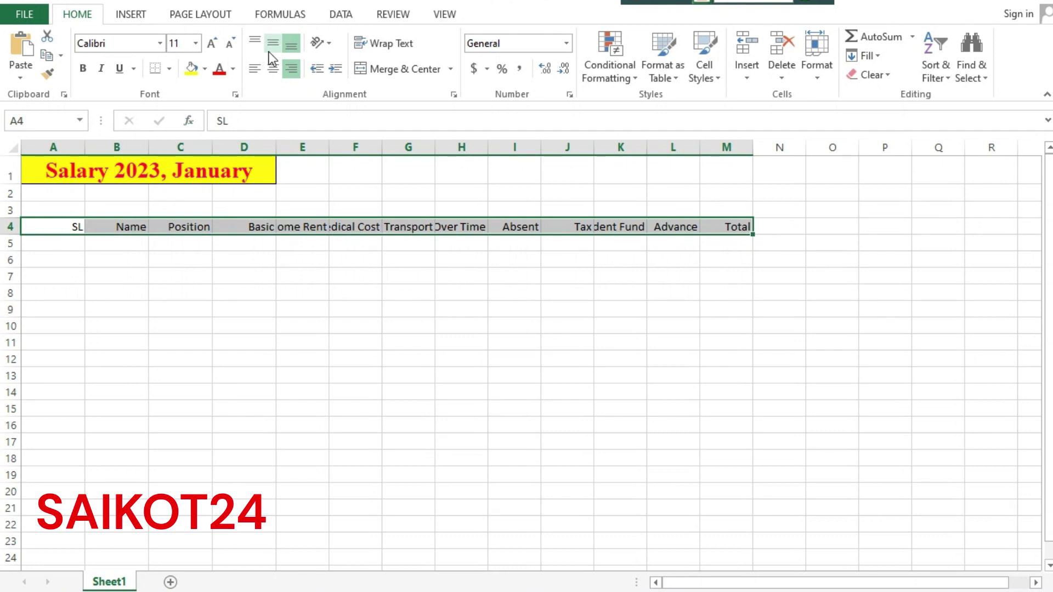
left_click(255, 69)
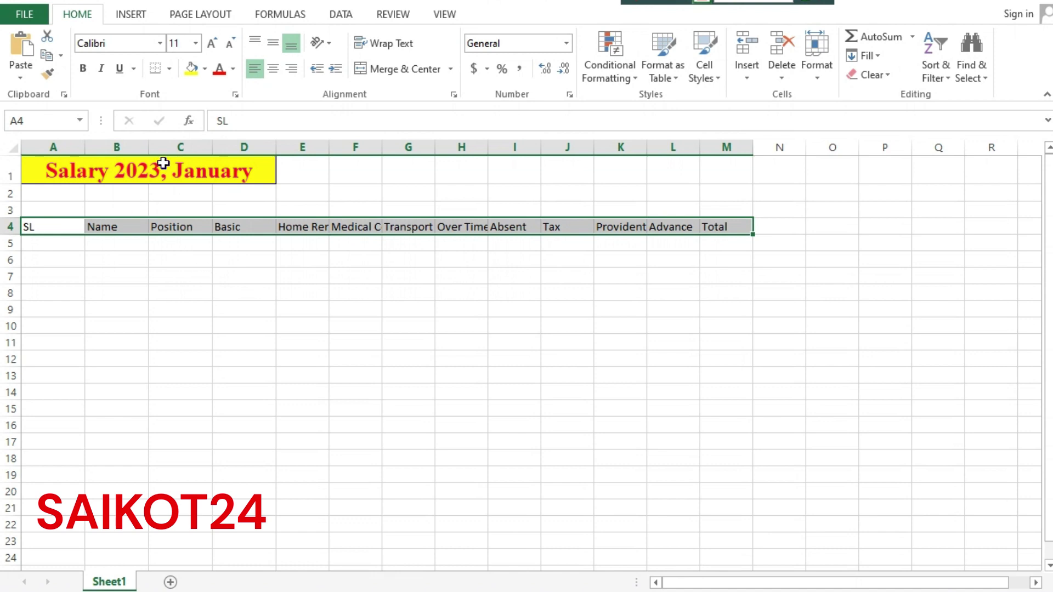
left_click(75, 259)
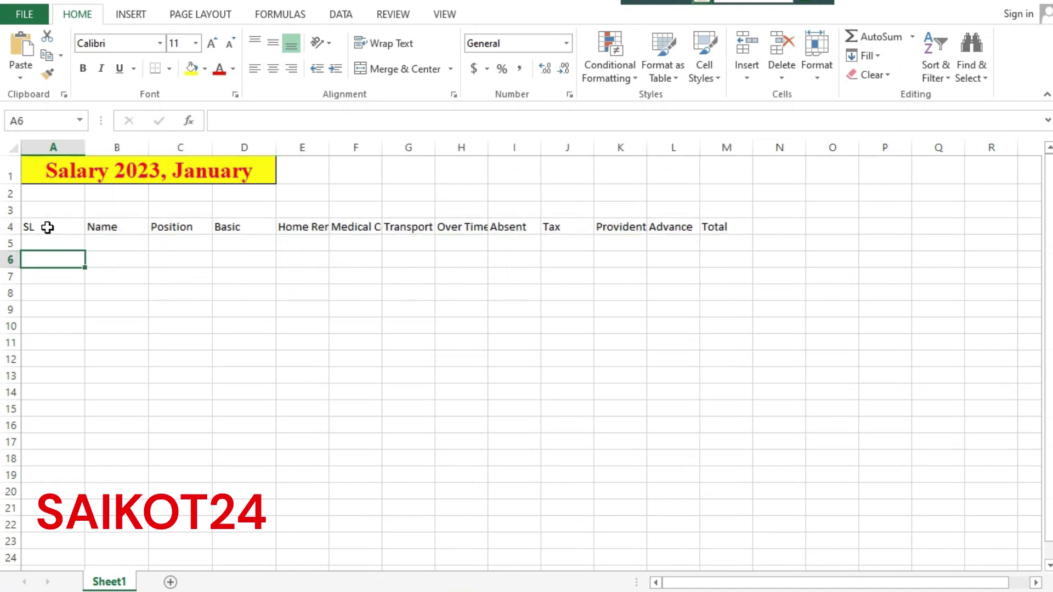
left_click_drag(47, 227, 713, 227)
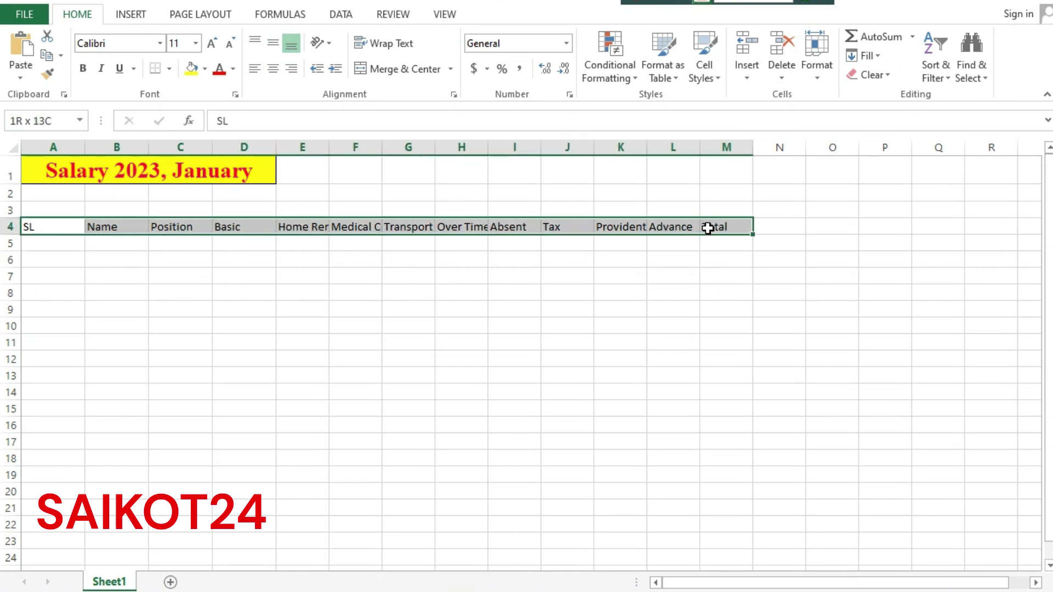
Bold the headers, raise row 4 to height 39, and test vertical alignment on D4 and F4
left_click(84, 69)
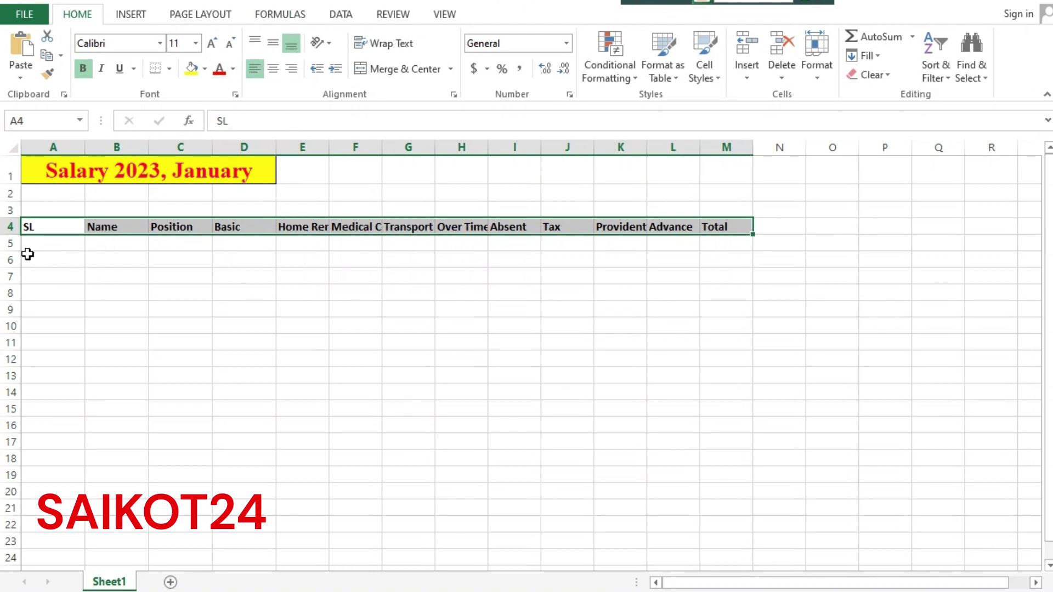
left_click(69, 263)
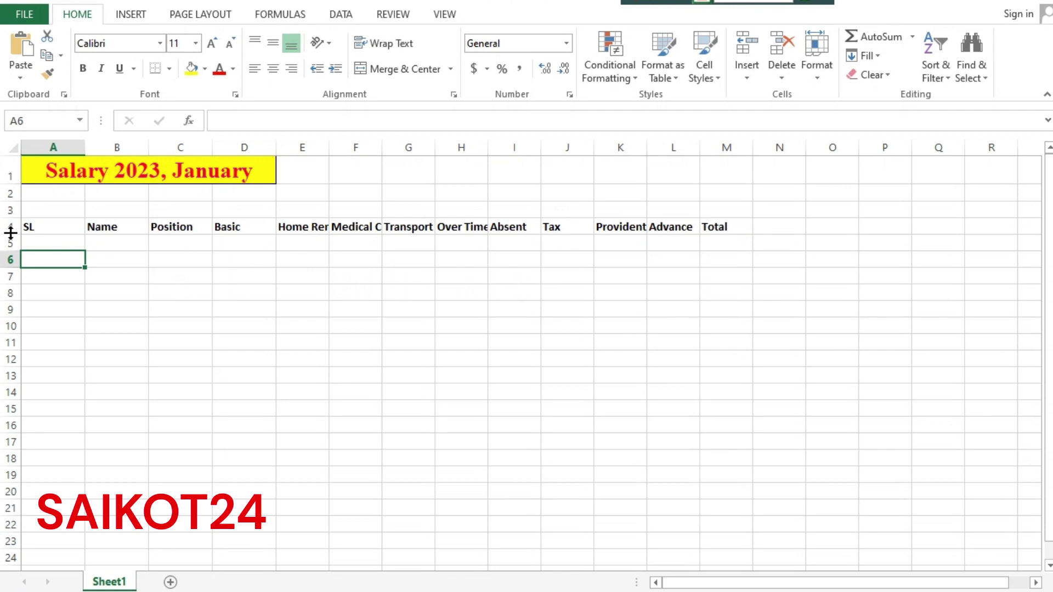
left_click_drag(11, 235, 12, 261)
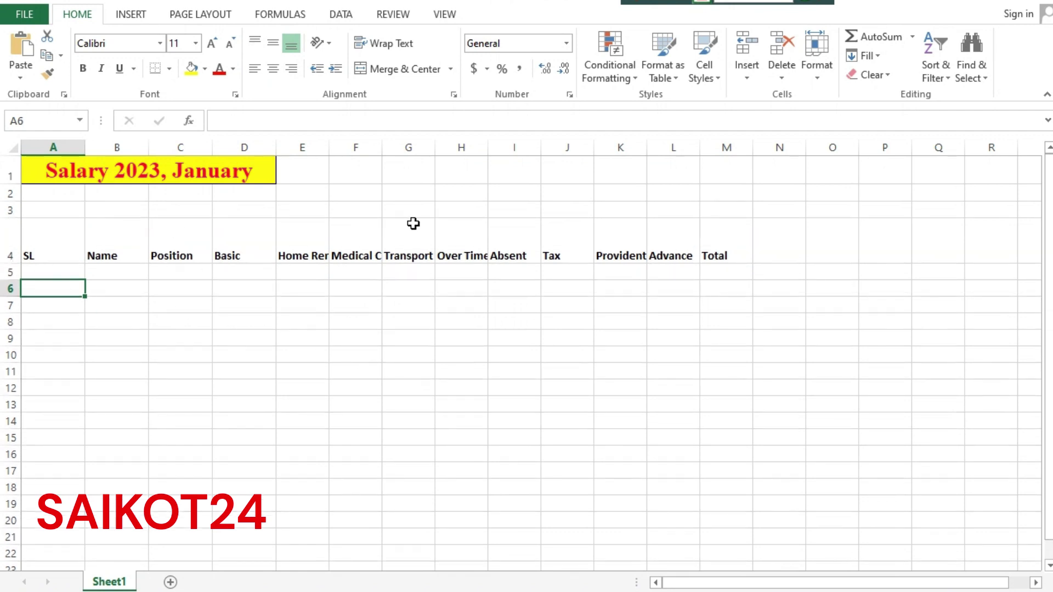
left_click(232, 256)
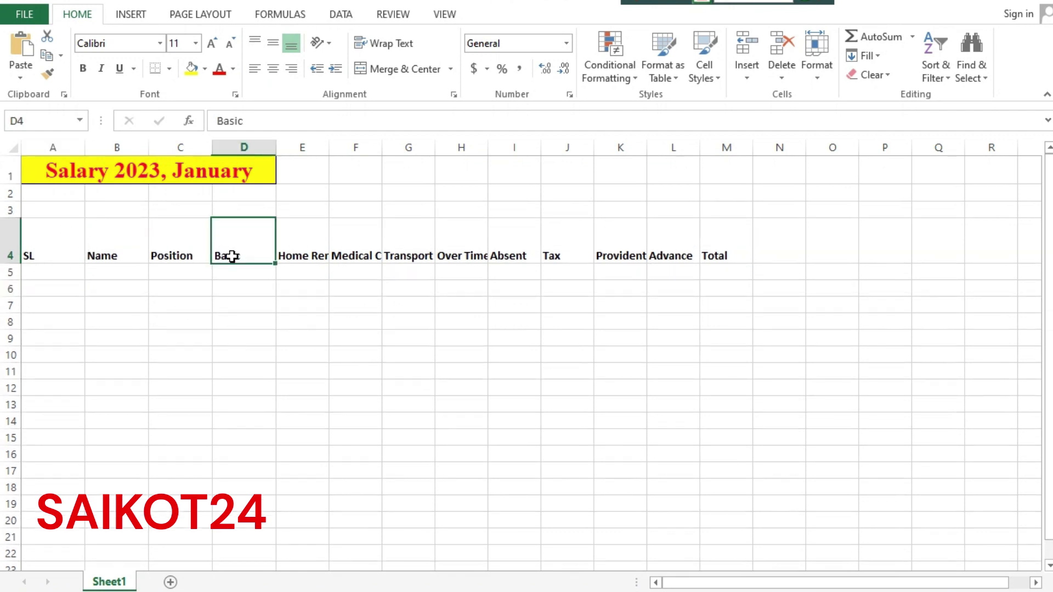
left_click(273, 42)
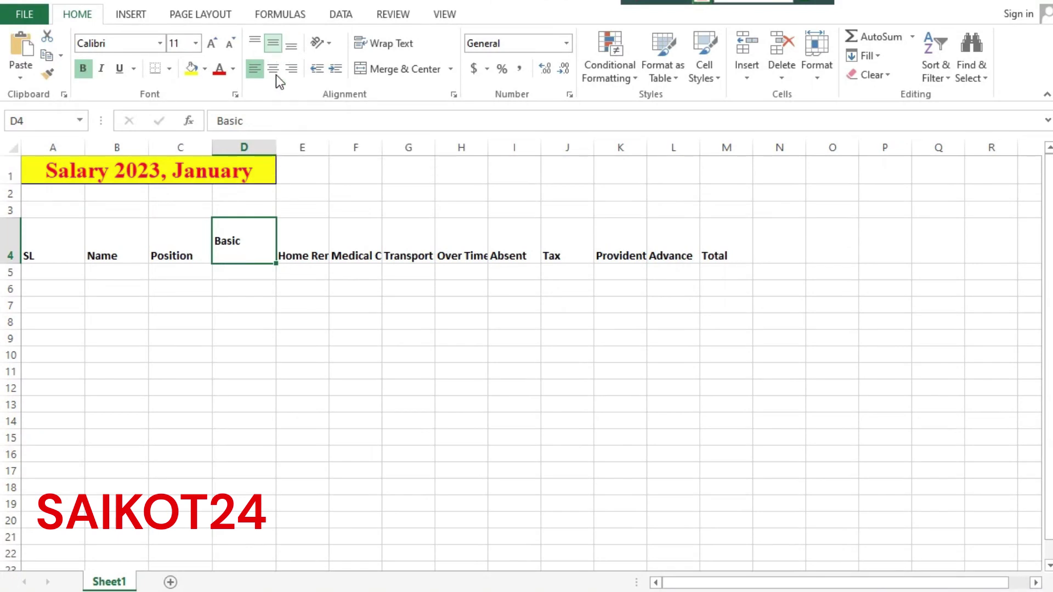
left_click(234, 301)
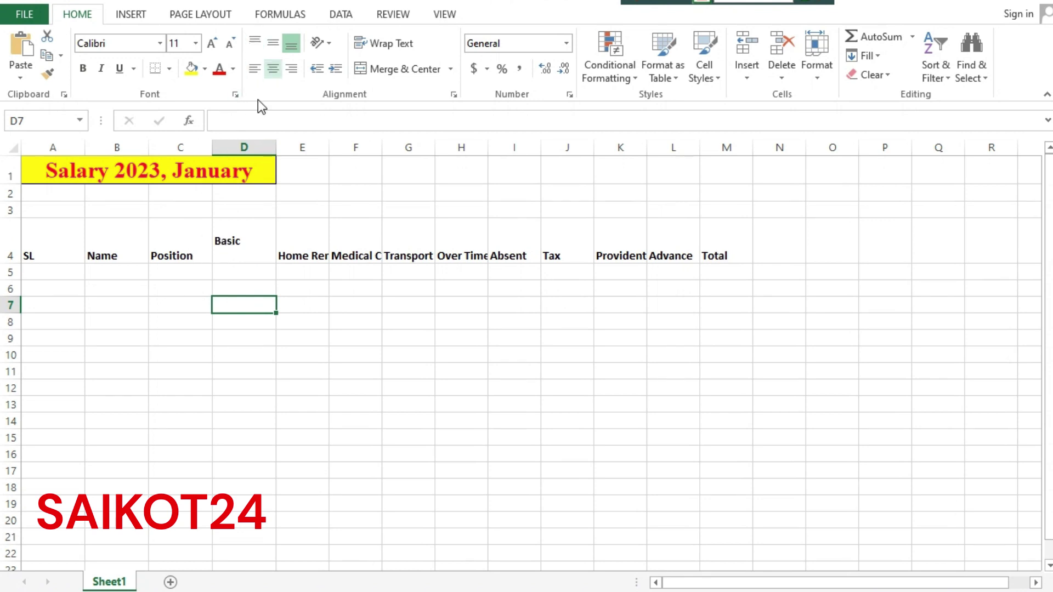
left_click(229, 235)
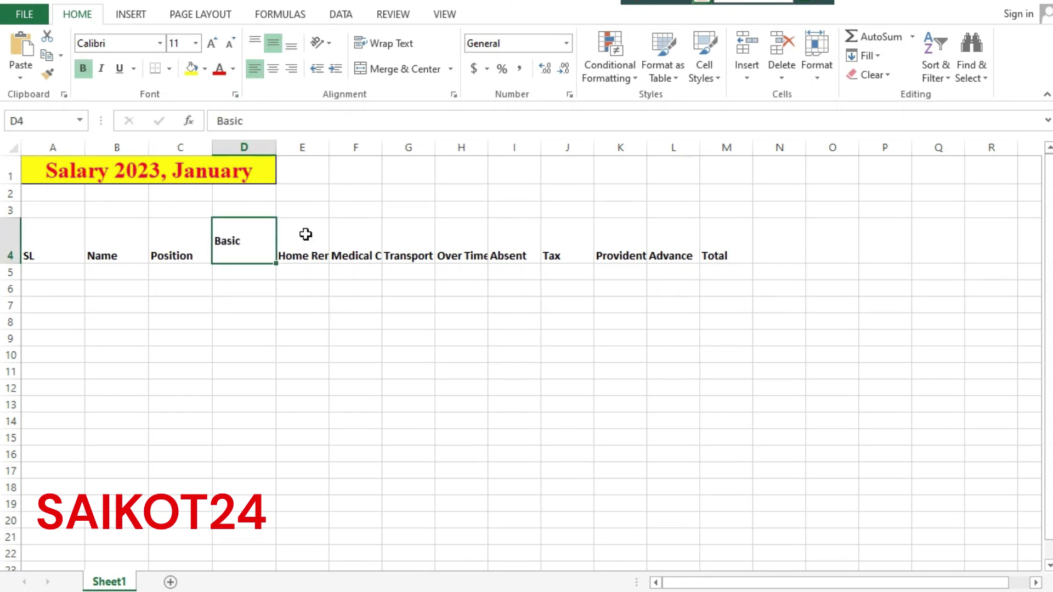
left_click(364, 251)
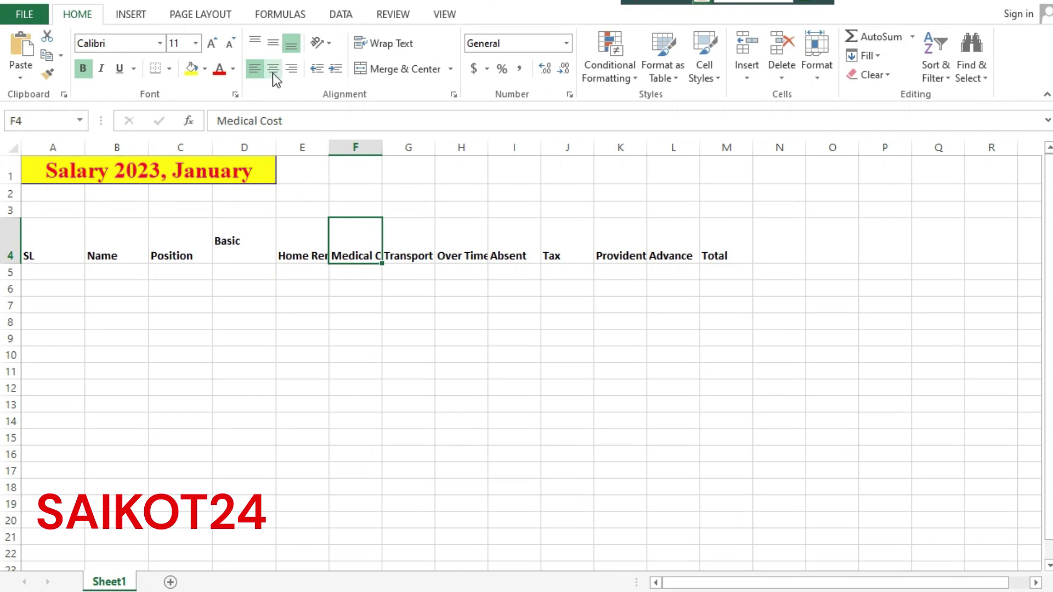
left_click(252, 43)
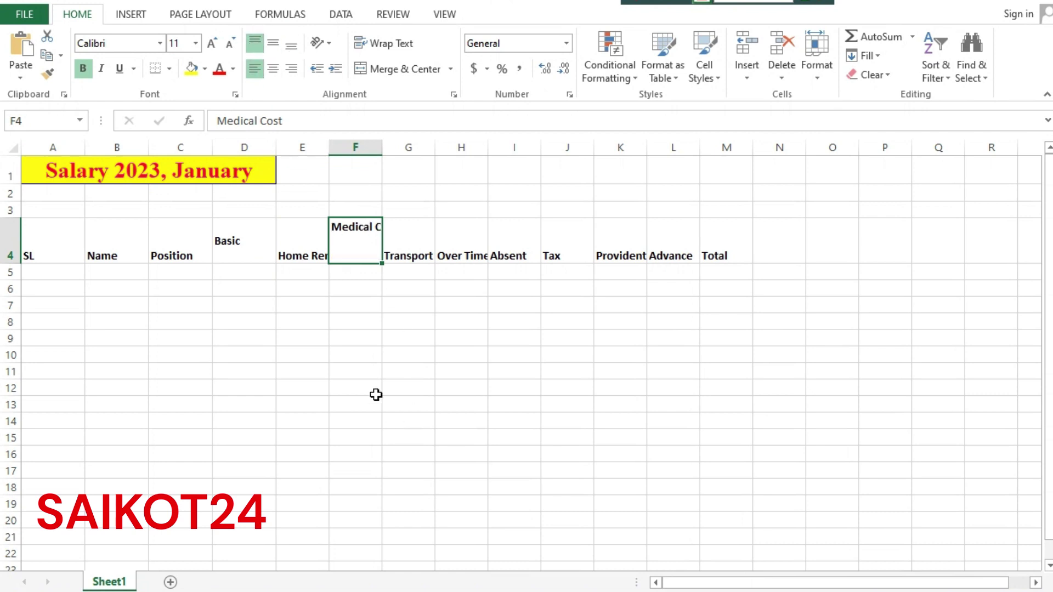
left_click(429, 326)
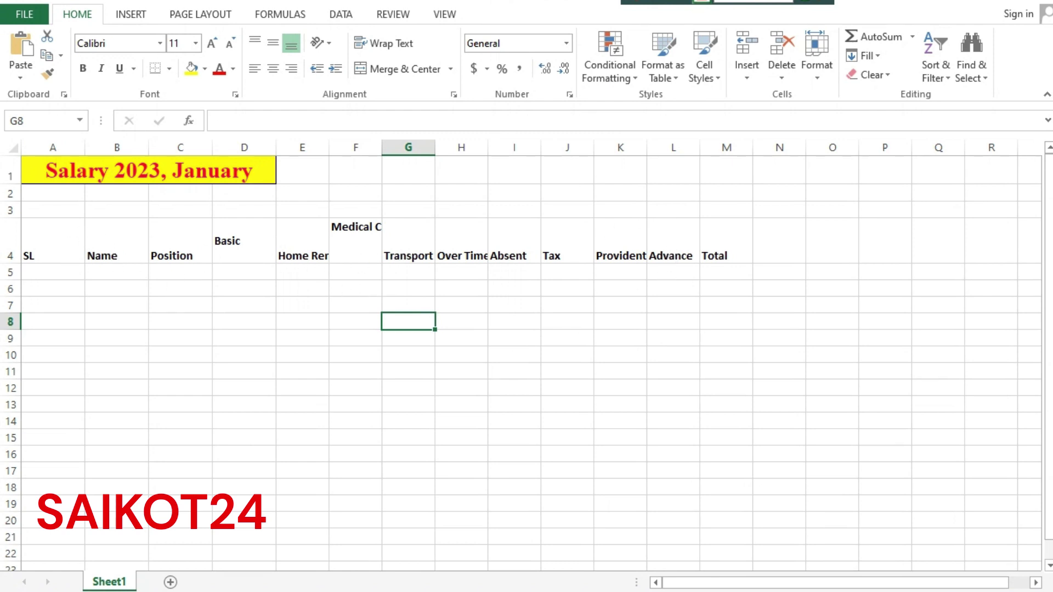
Middle-align all headers in A4:M4 and shrink row 4 back to normal height
left_click_drag(38, 240, 714, 227)
left_click(252, 69)
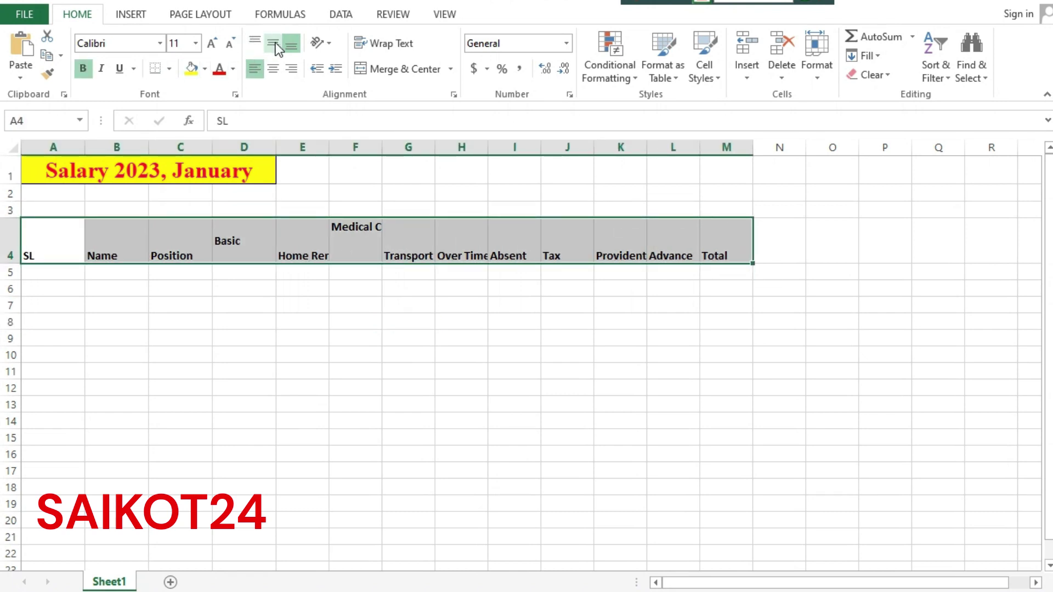
left_click(274, 44)
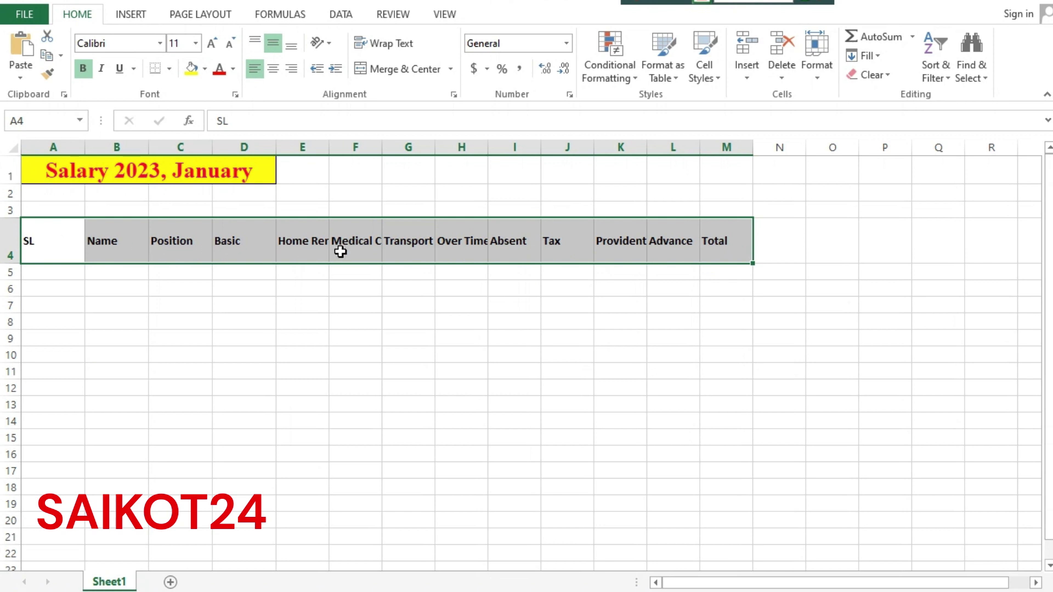
left_click(209, 354)
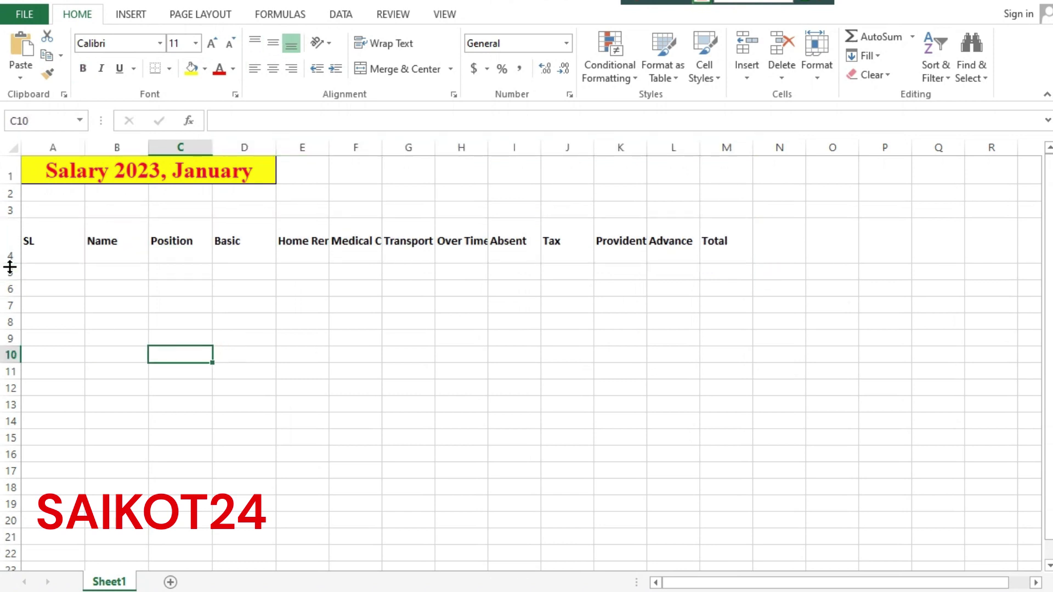
left_click_drag(10, 265, 11, 240)
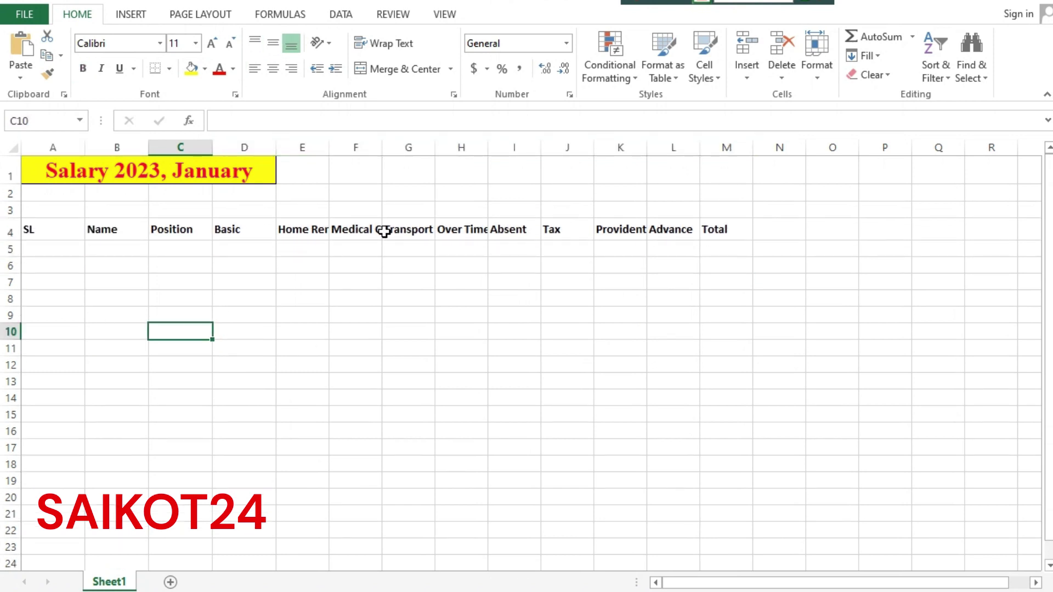
left_click(290, 254)
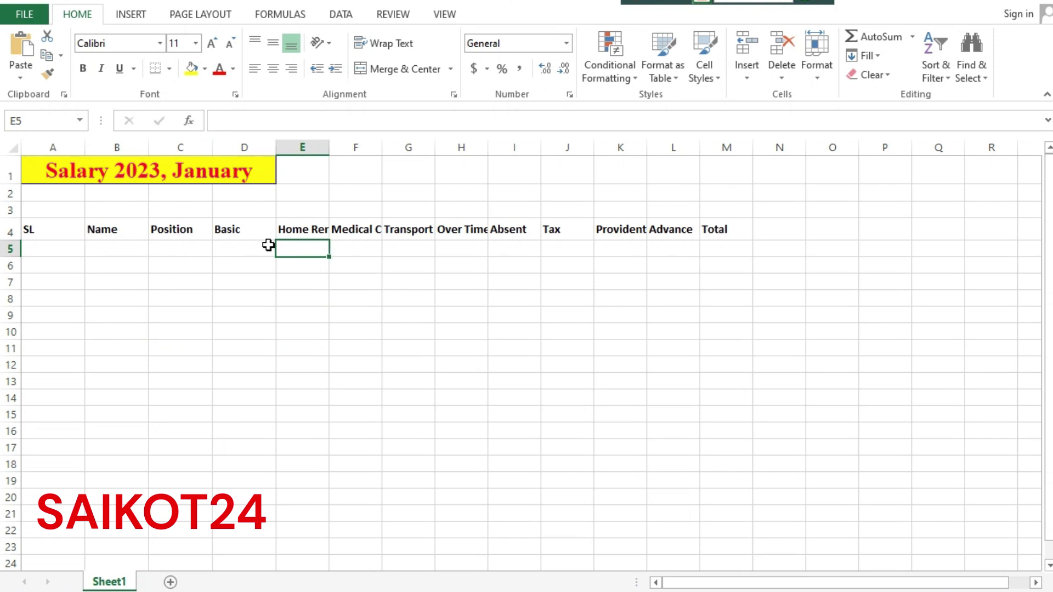
Enter 1 and 2 in A5:A6 and fill the series down to 14 in A18
left_click(51, 248)
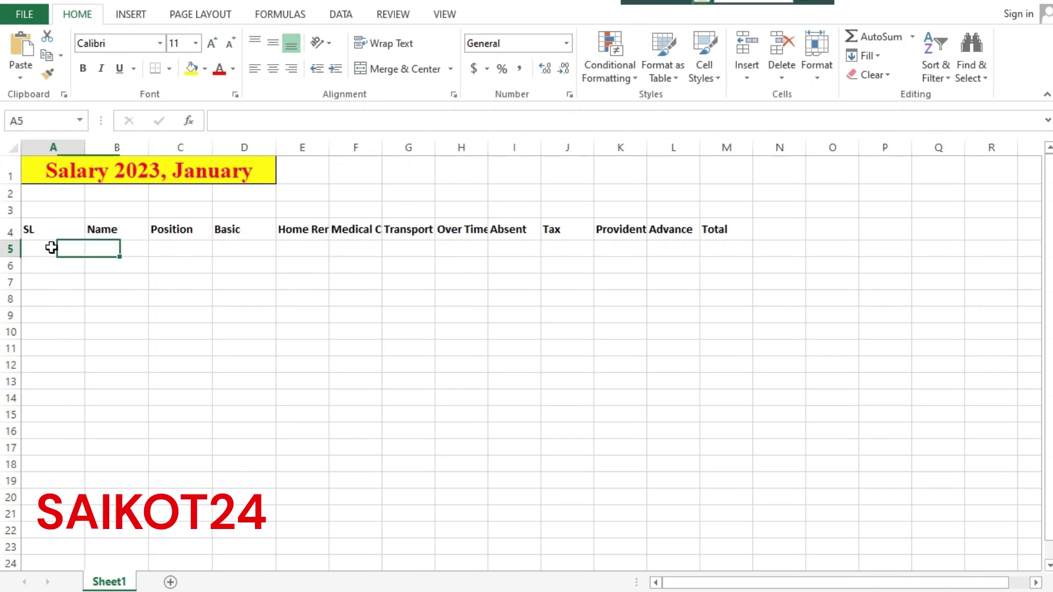
type("01")
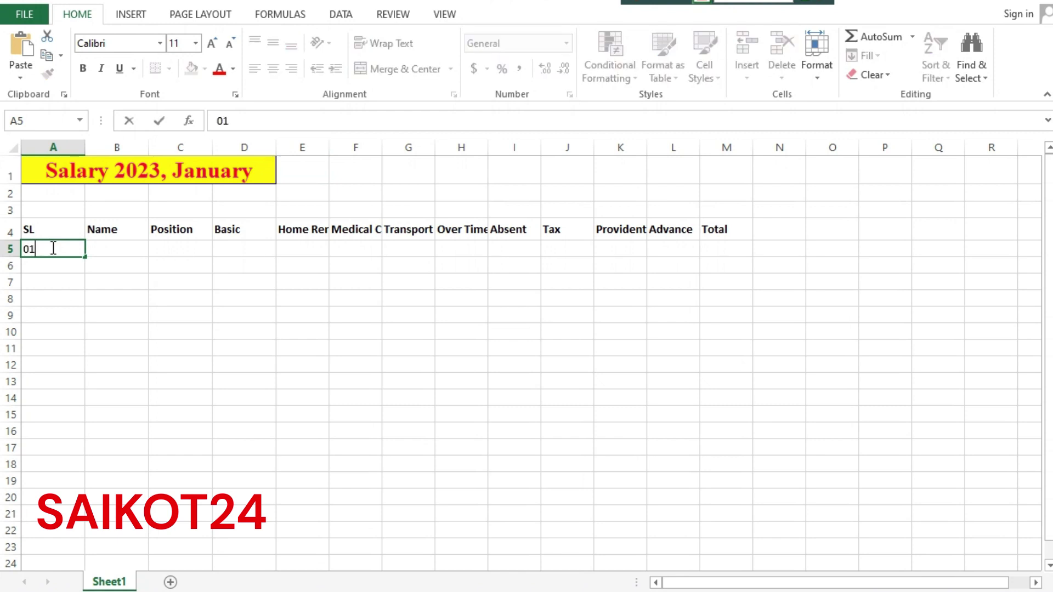
key("Return")
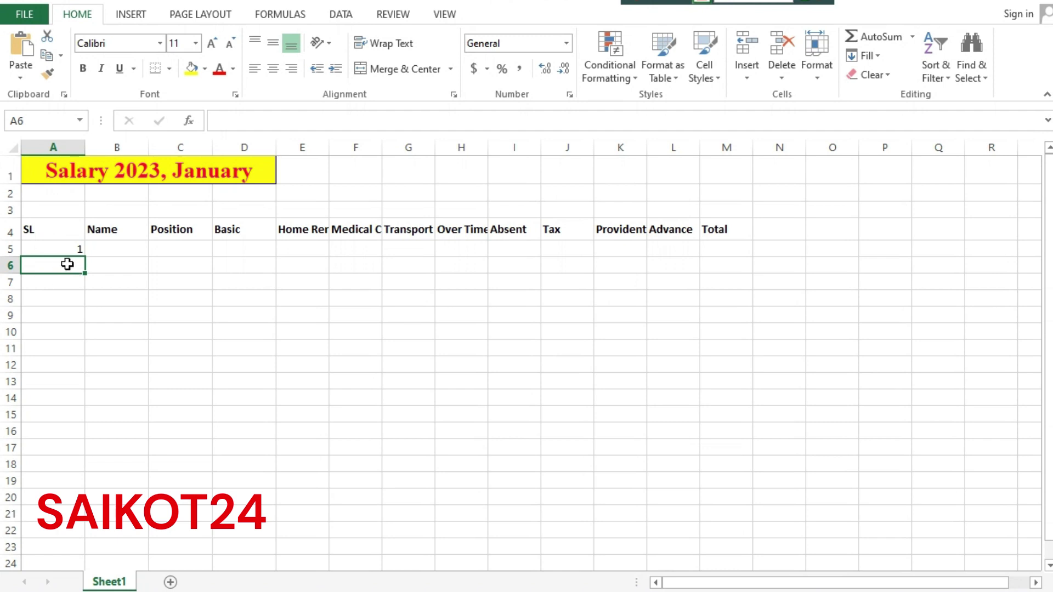
type("2")
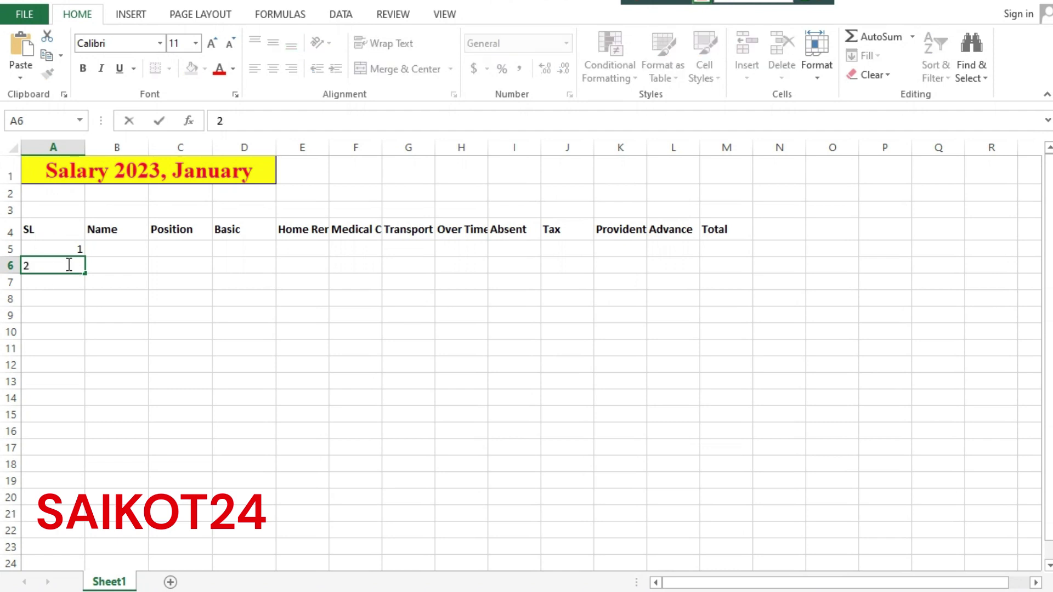
left_click(54, 284)
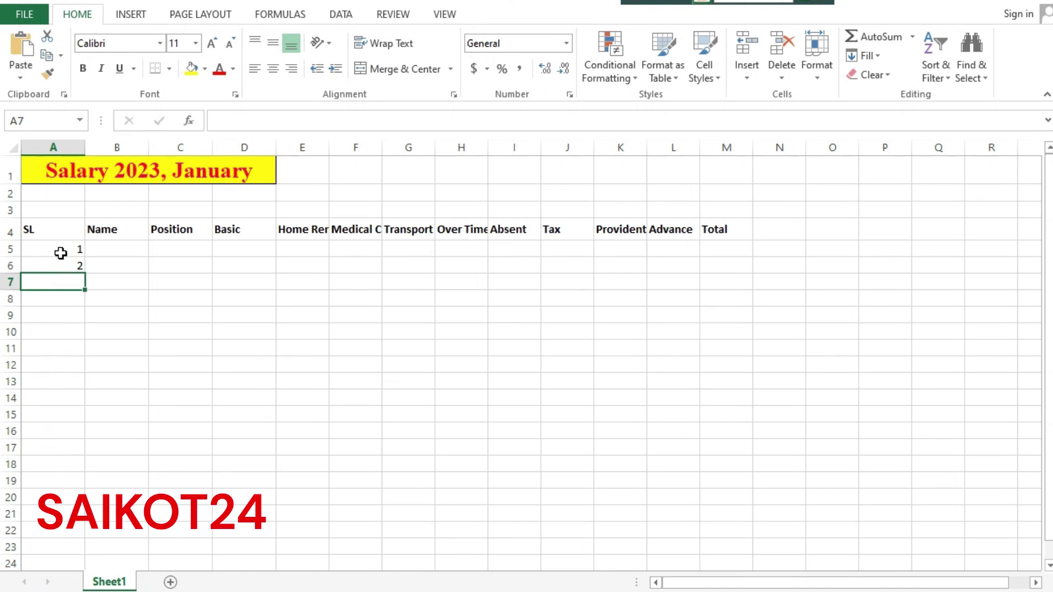
left_click_drag(60, 249, 58, 267)
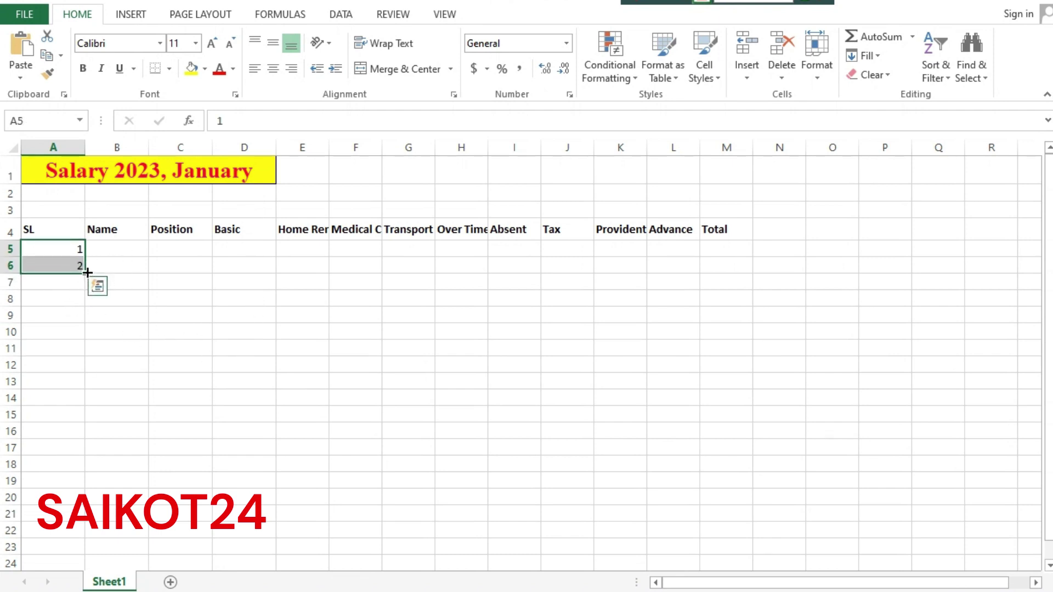
left_click_drag(85, 287, 74, 476)
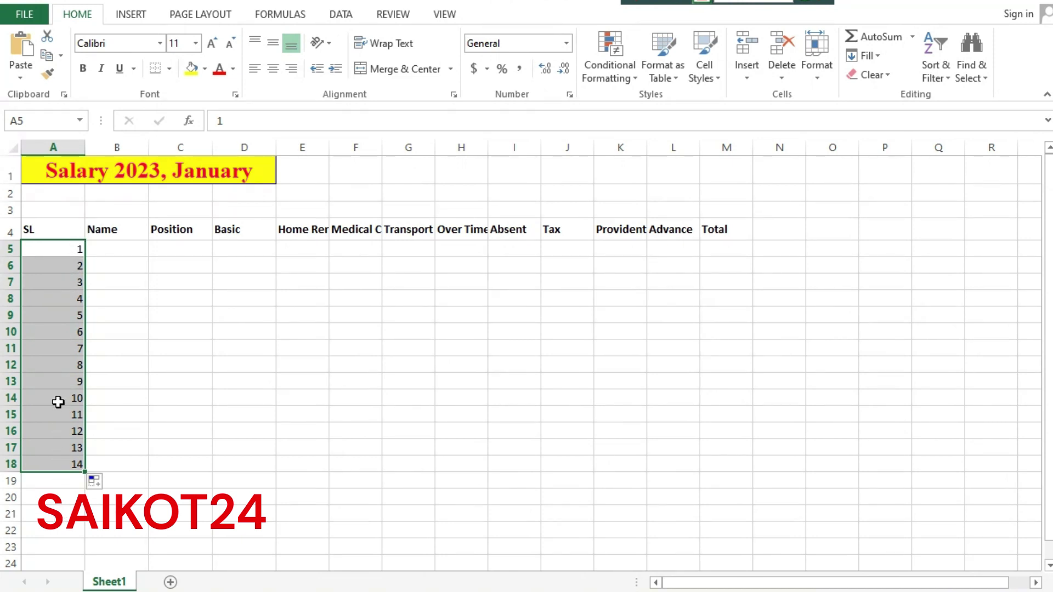
left_click(131, 285)
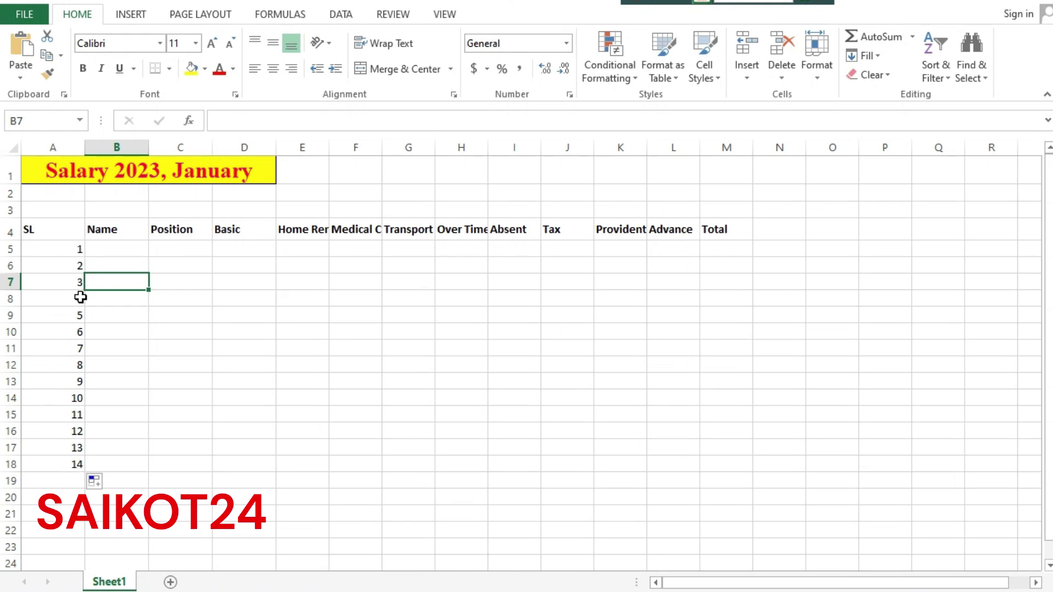
Left-align the serial numbers A5:A18 and narrow column A to fit
left_click_drag(68, 248, 75, 466)
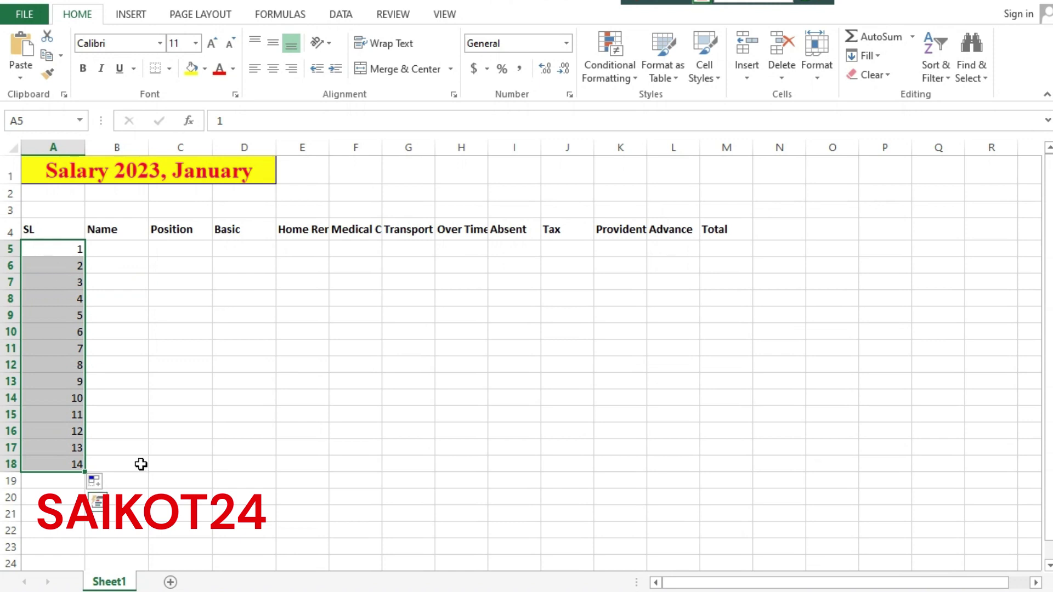
left_click(255, 73)
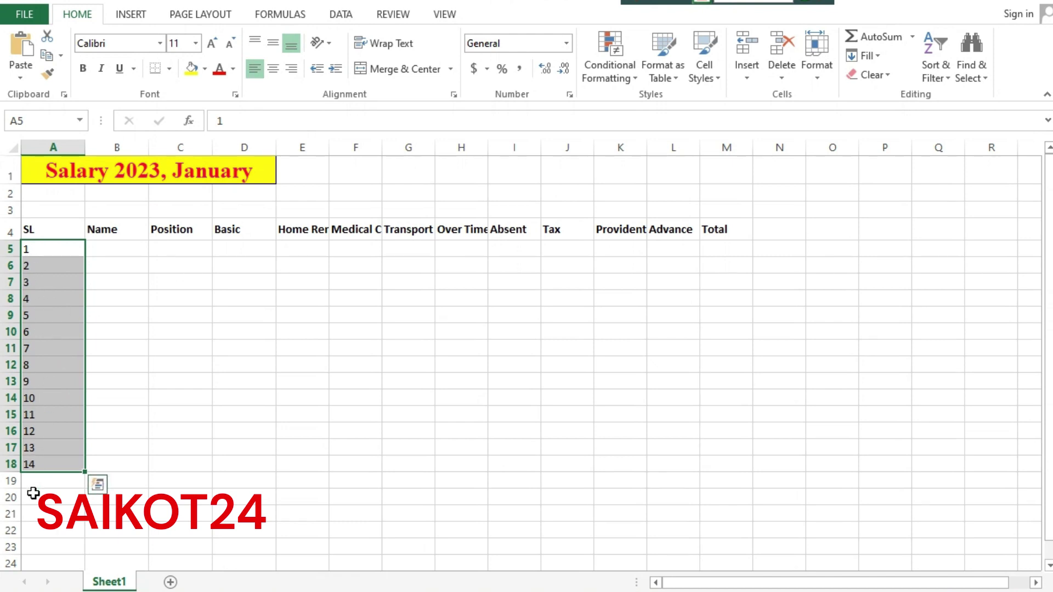
left_click_drag(87, 149, 54, 148)
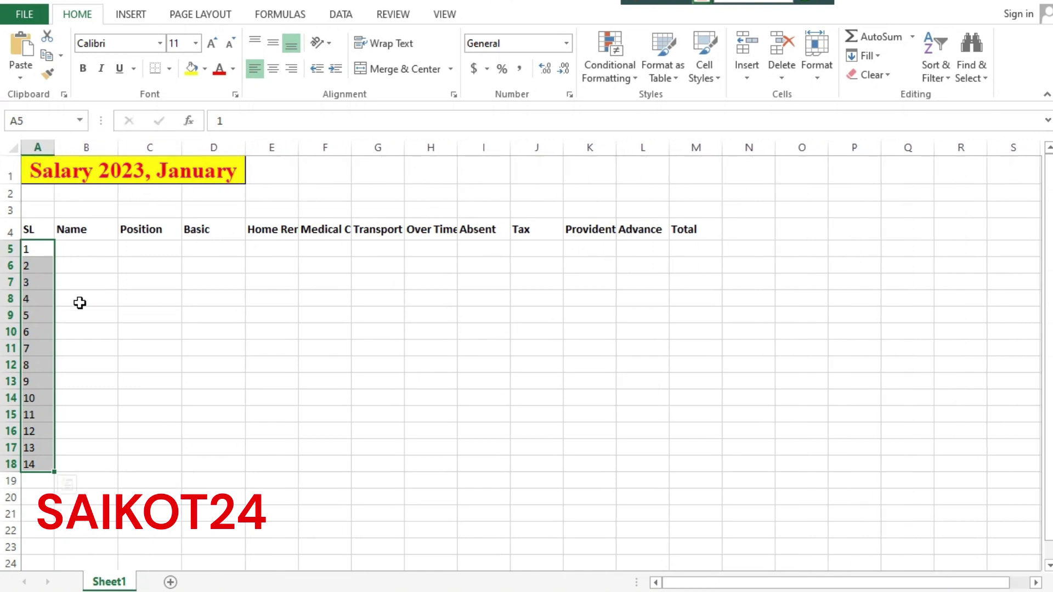
left_click(217, 325)
Widen columns B:M together, then widen Name (B), Medical Cost (F) and Home Rent (E) further
left_click_drag(79, 147, 713, 205)
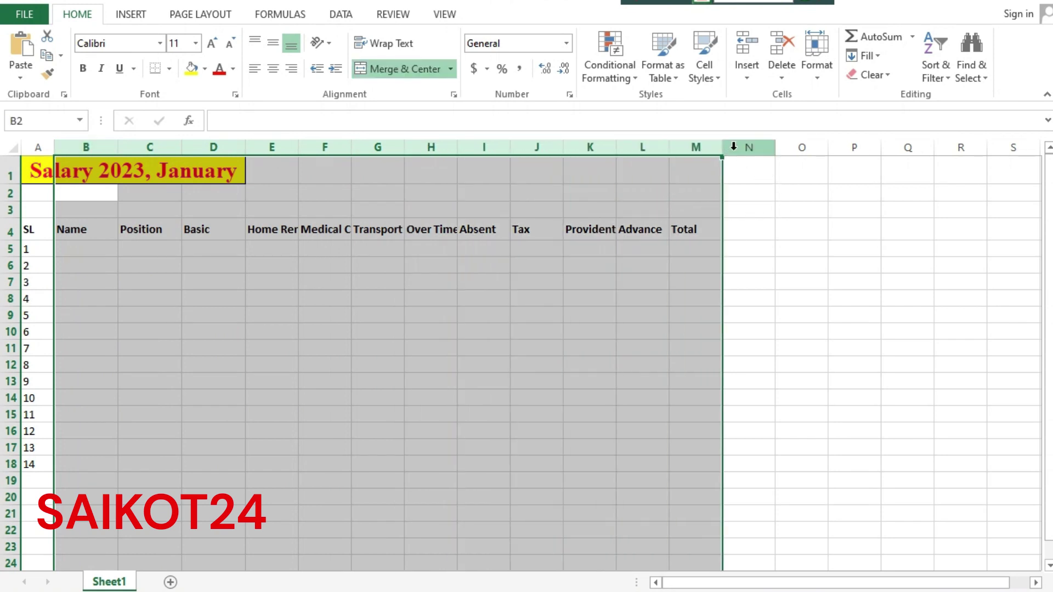
left_click_drag(723, 144, 730, 143)
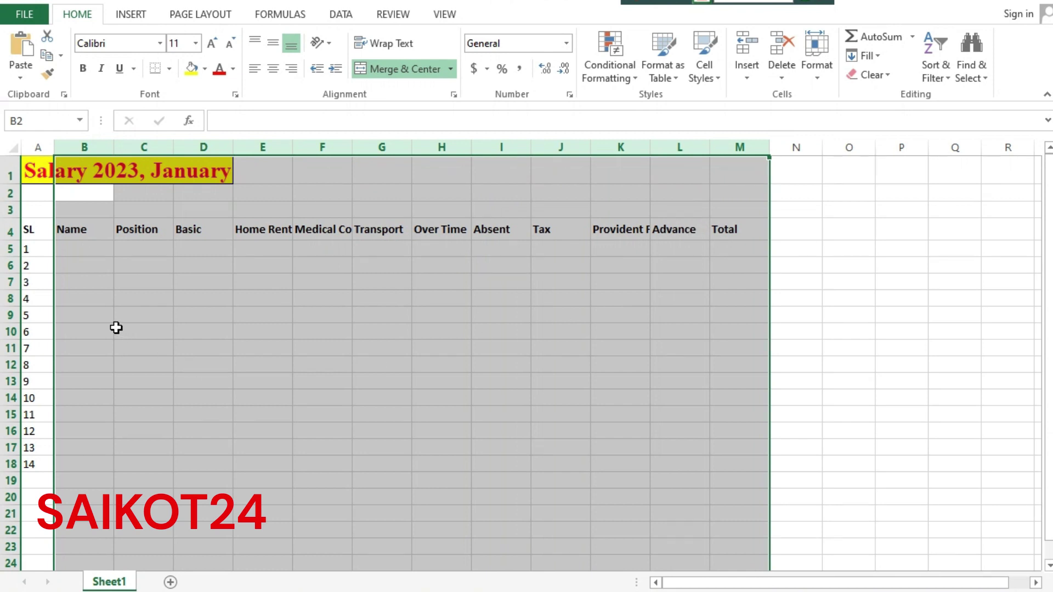
left_click(528, 376)
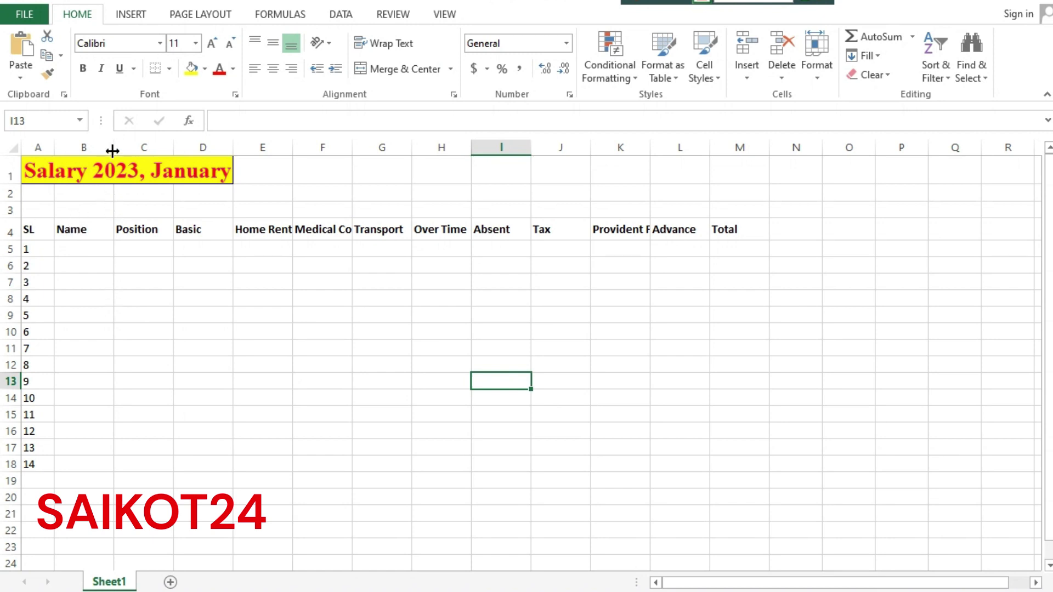
left_click_drag(113, 148, 149, 153)
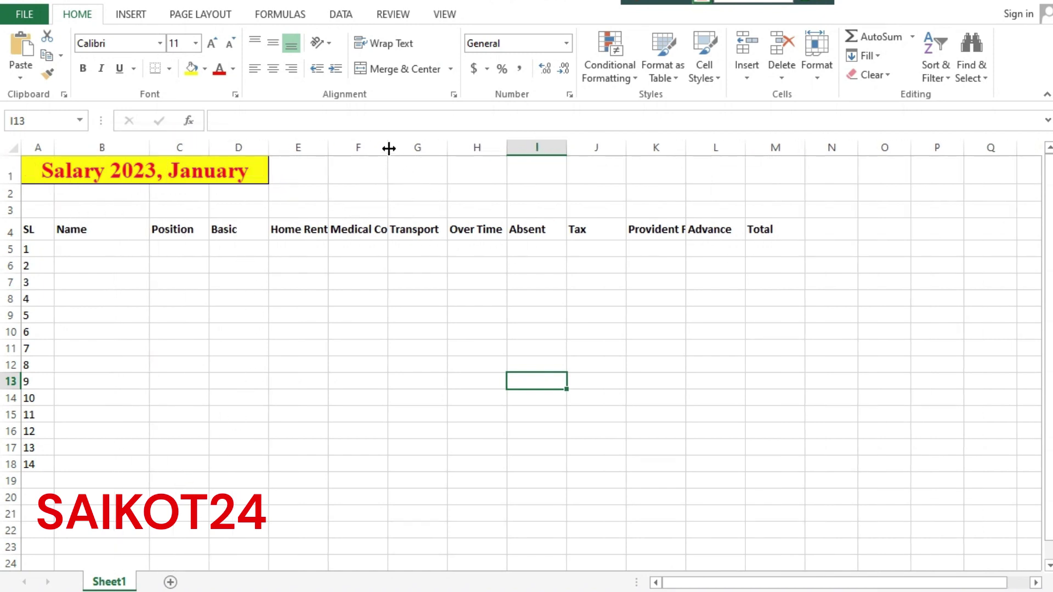
left_click_drag(389, 148, 411, 148)
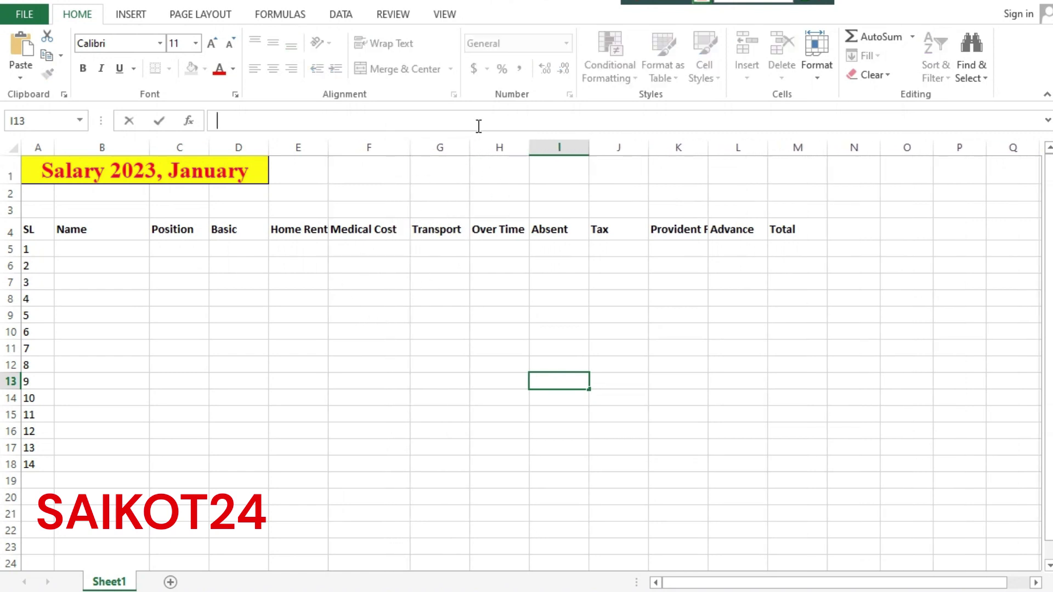
left_click(473, 147)
left_click(369, 308)
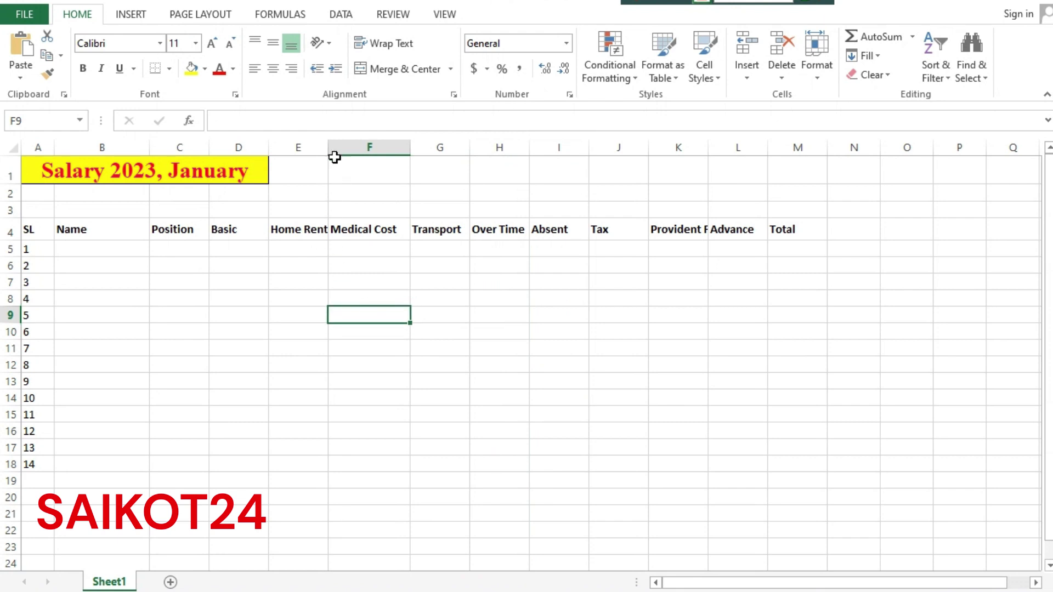
left_click_drag(329, 147, 343, 152)
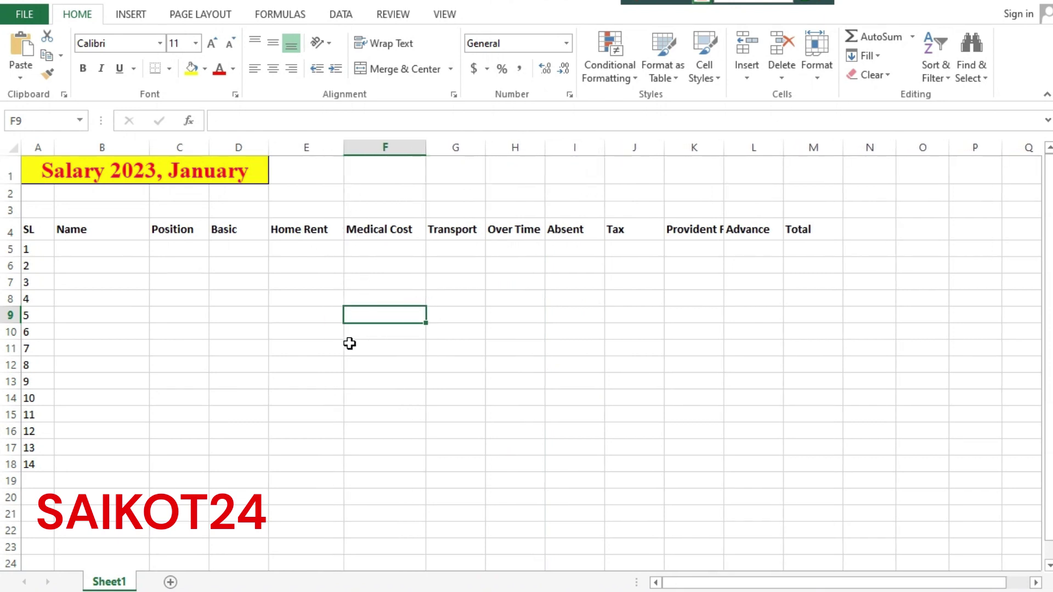
Widen column K, then paste the eleven names from Demo's C6:C16 into B5:B15
left_click_drag(723, 147, 736, 148)
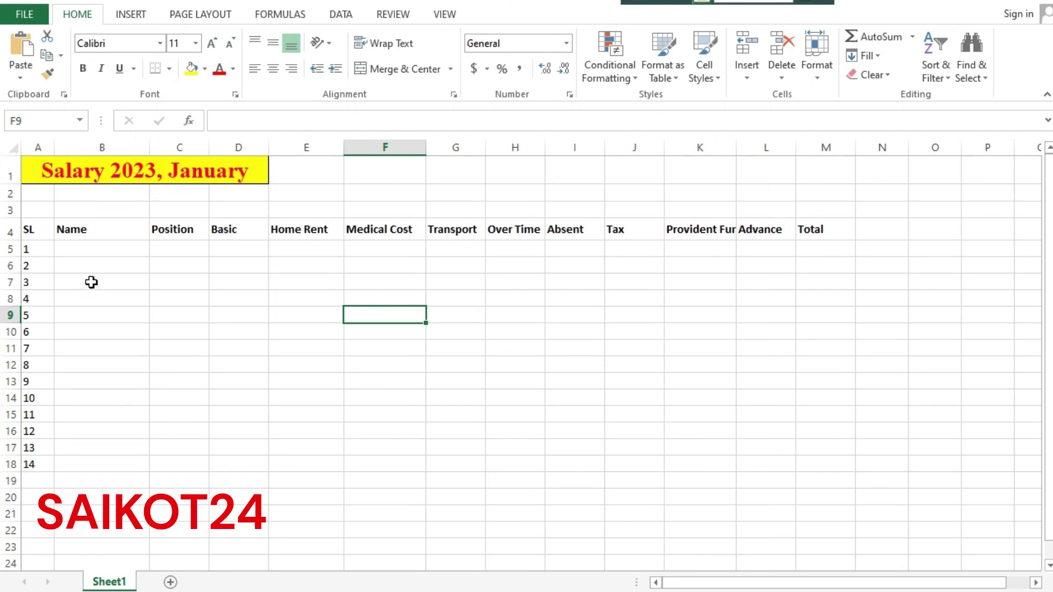
left_click(104, 252)
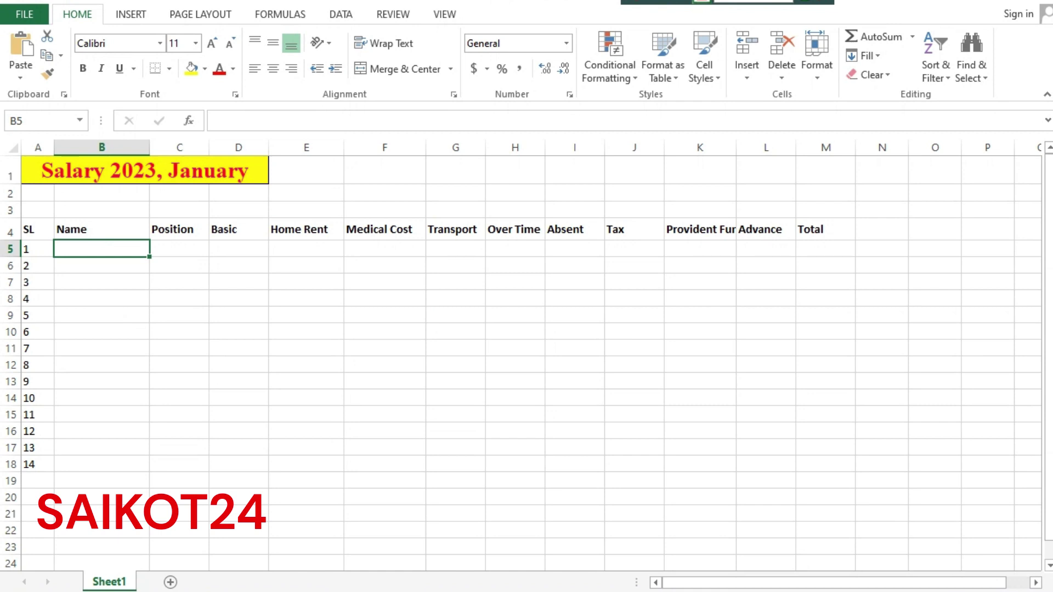
left_click(677, 576)
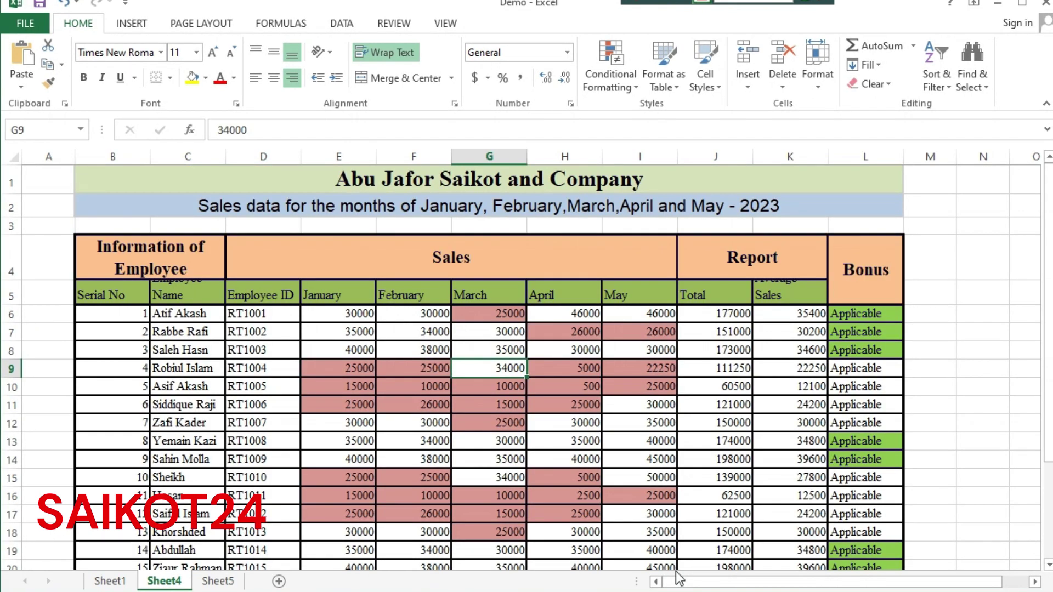
left_click_drag(170, 314, 171, 494)
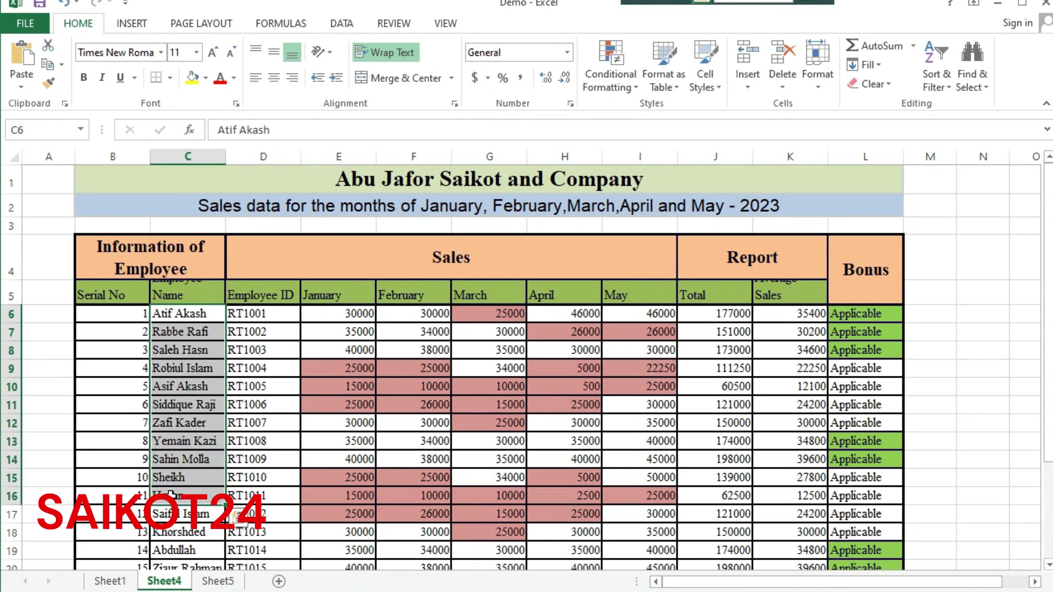
key("ctrl+c")
left_click(757, 543)
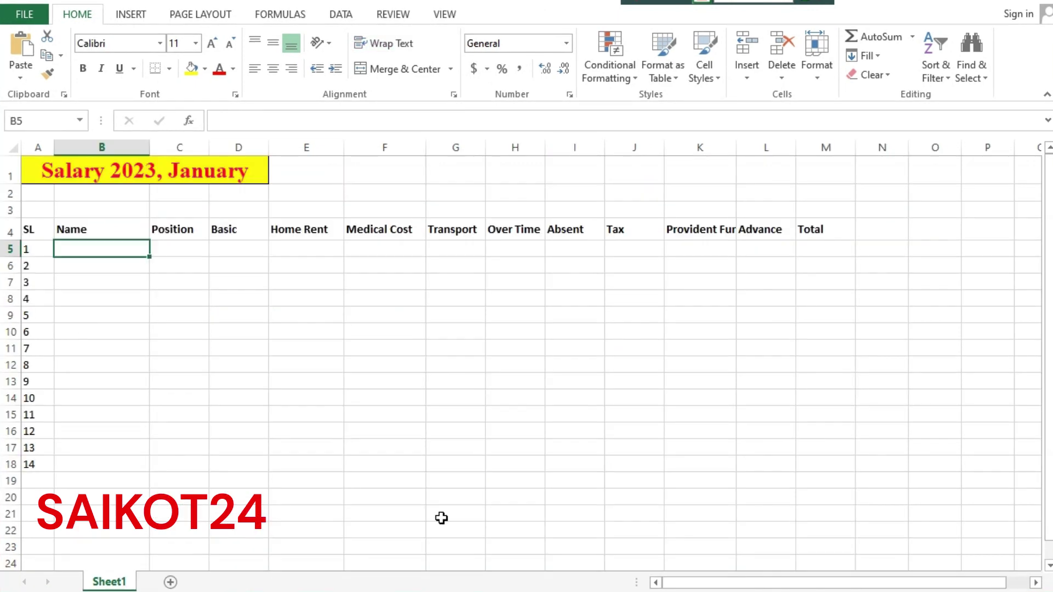
left_click(99, 300)
left_click(98, 249)
key("ctrl+v")
left_click(240, 318)
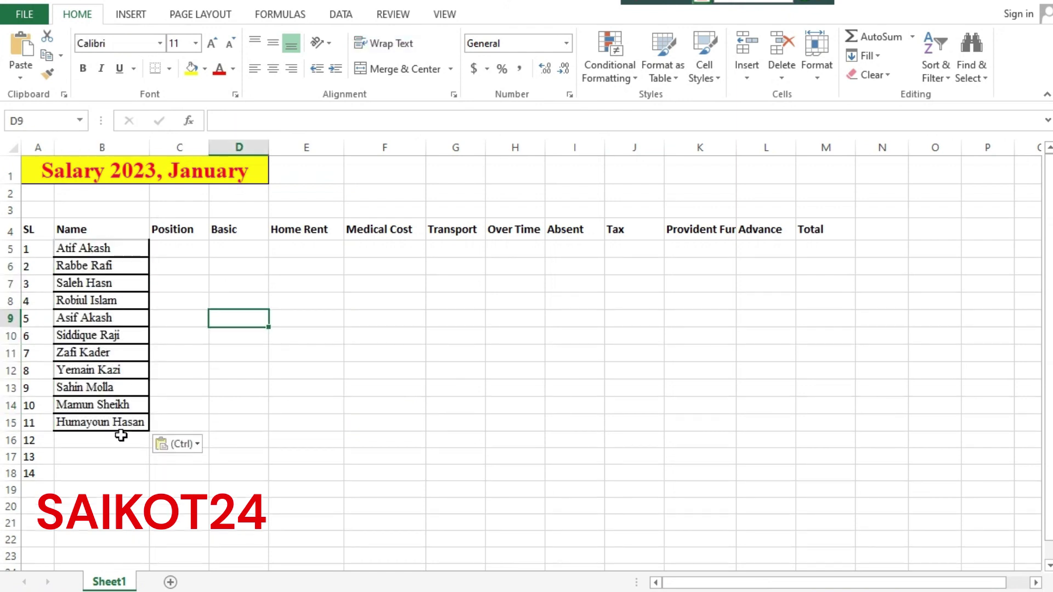
key("Down")
key("Right")
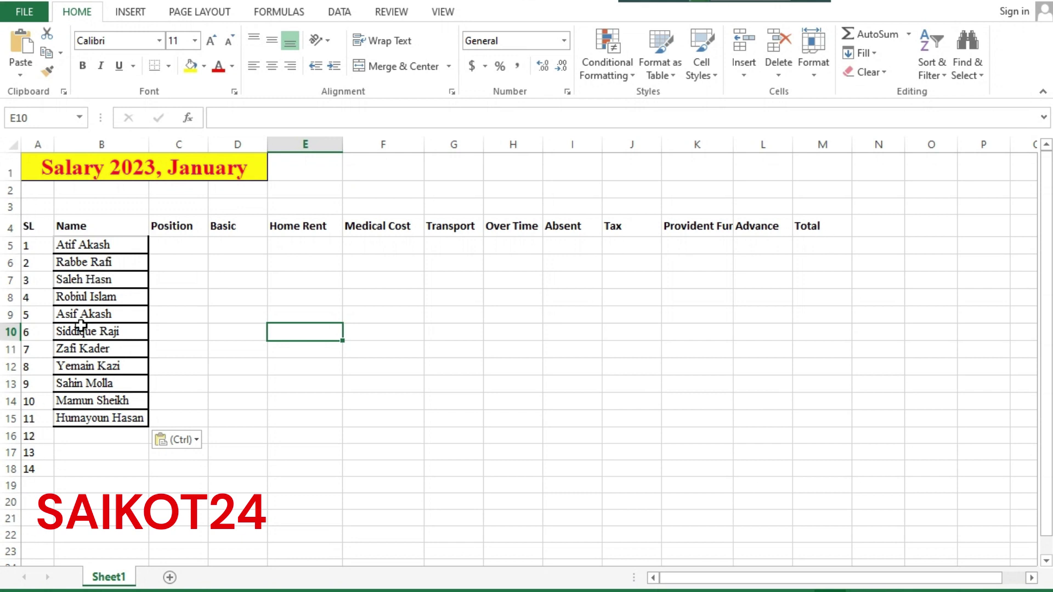
Apply All Borders to A4:M18 after briefly trying No Border and Bottom Border
mouse_move(30, 225)
left_mouse_down()
mouse_move(308, 279)
mouse_move(783, 324)
mouse_move(807, 379)
mouse_move(813, 466)
left_mouse_up()
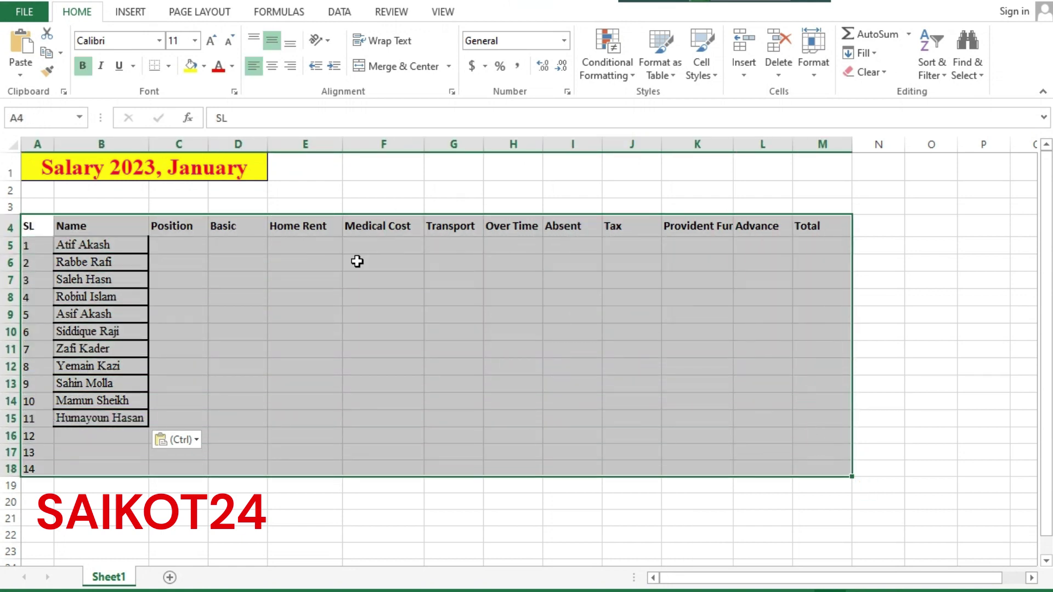
left_click(169, 67)
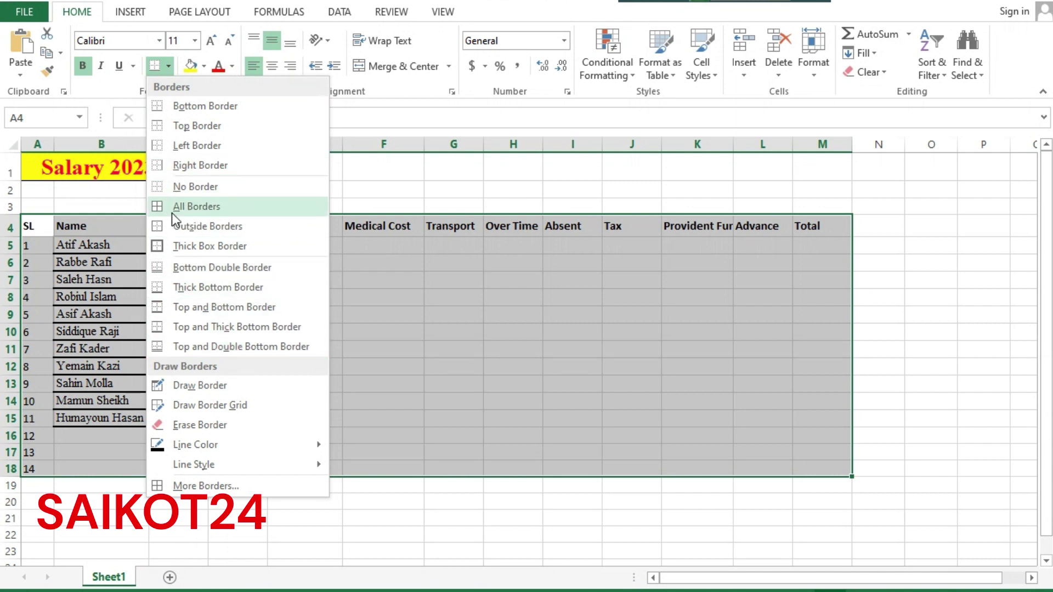
left_click(192, 186)
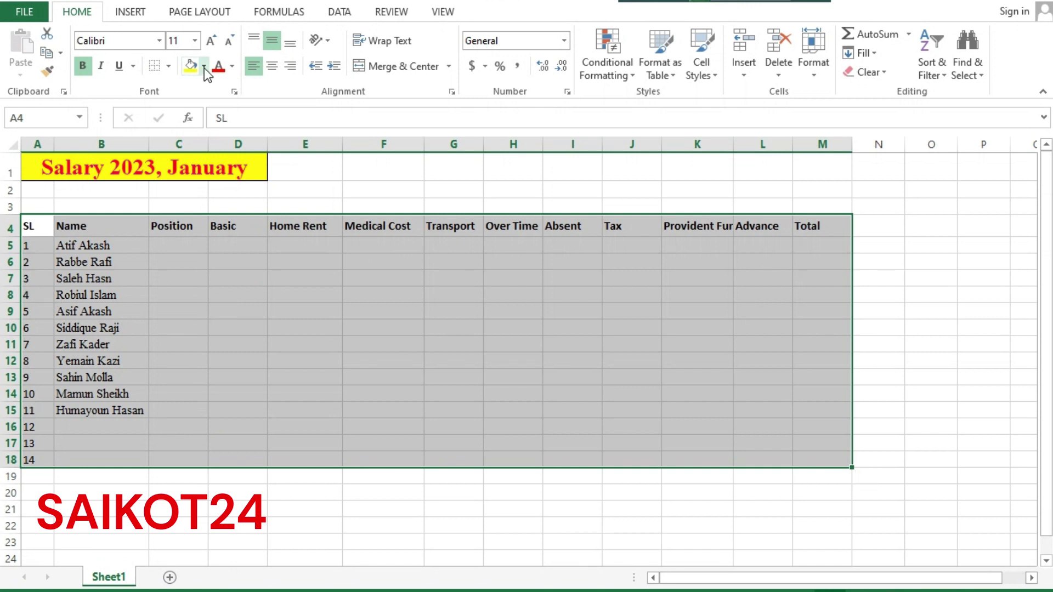
left_click(168, 66)
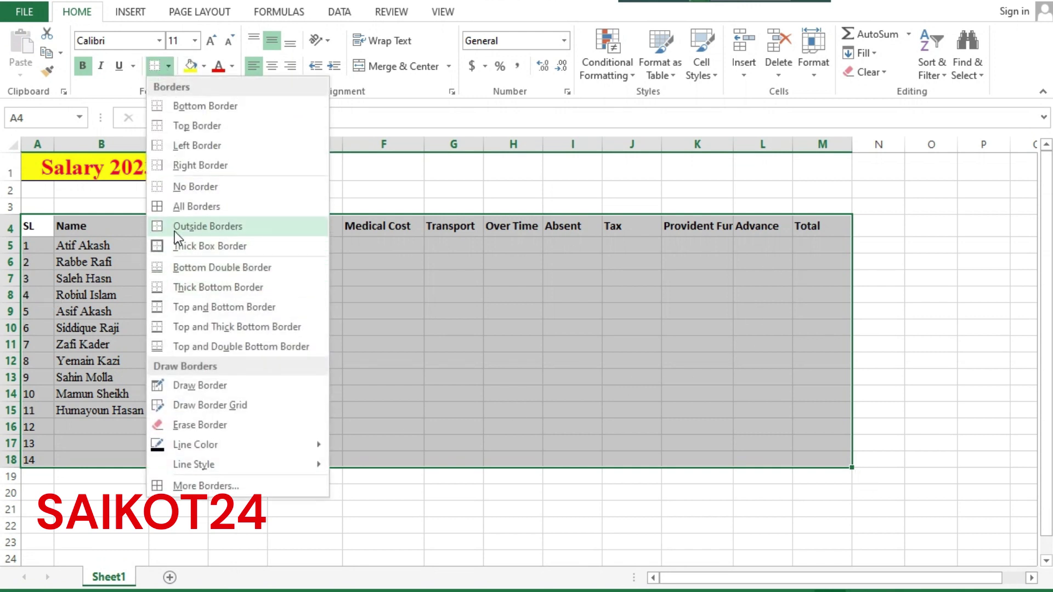
left_click(180, 210)
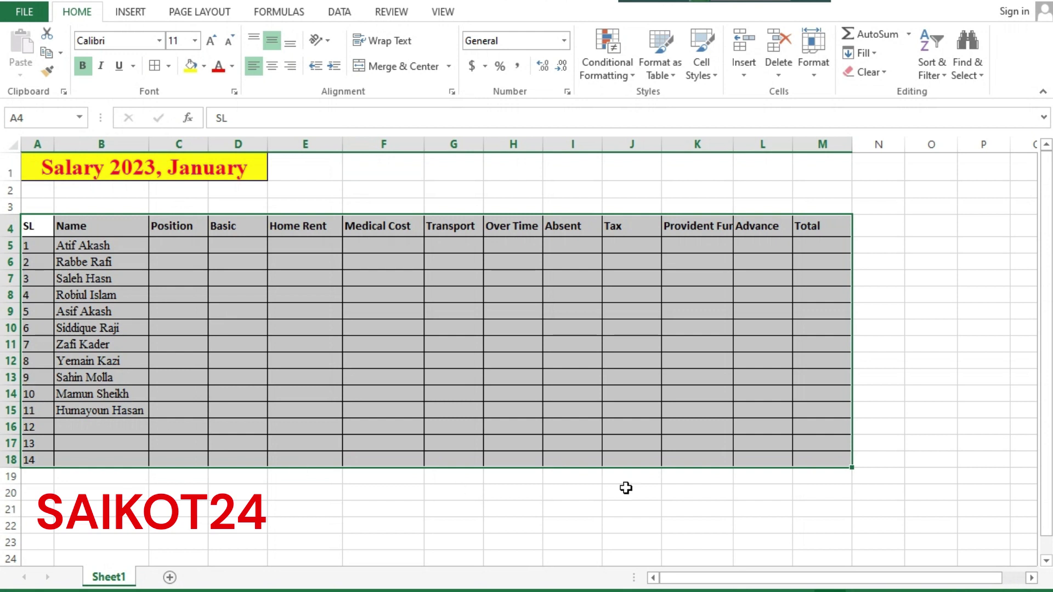
left_click(169, 67)
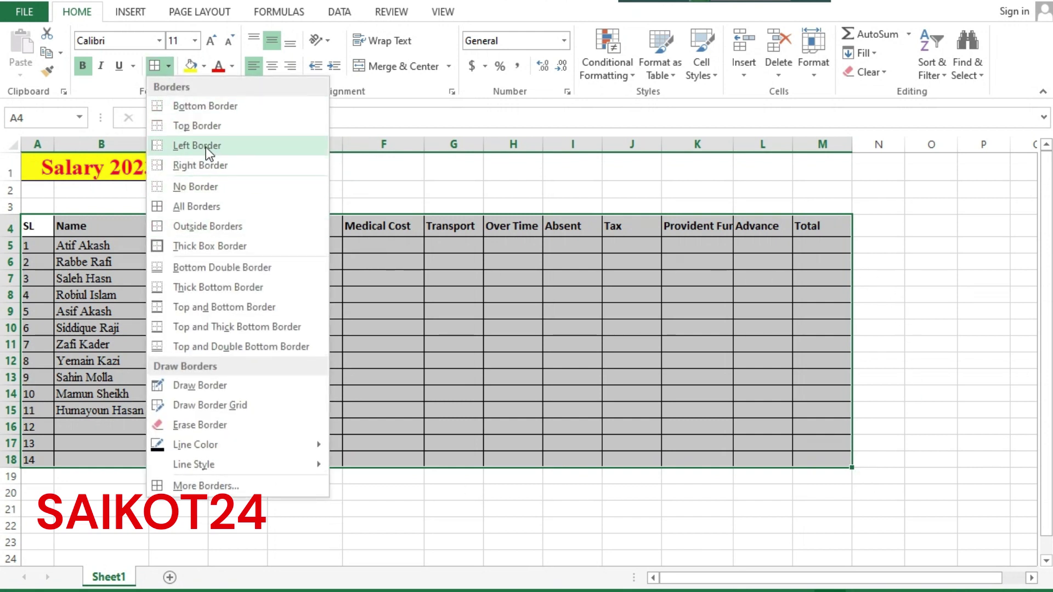
left_click(205, 106)
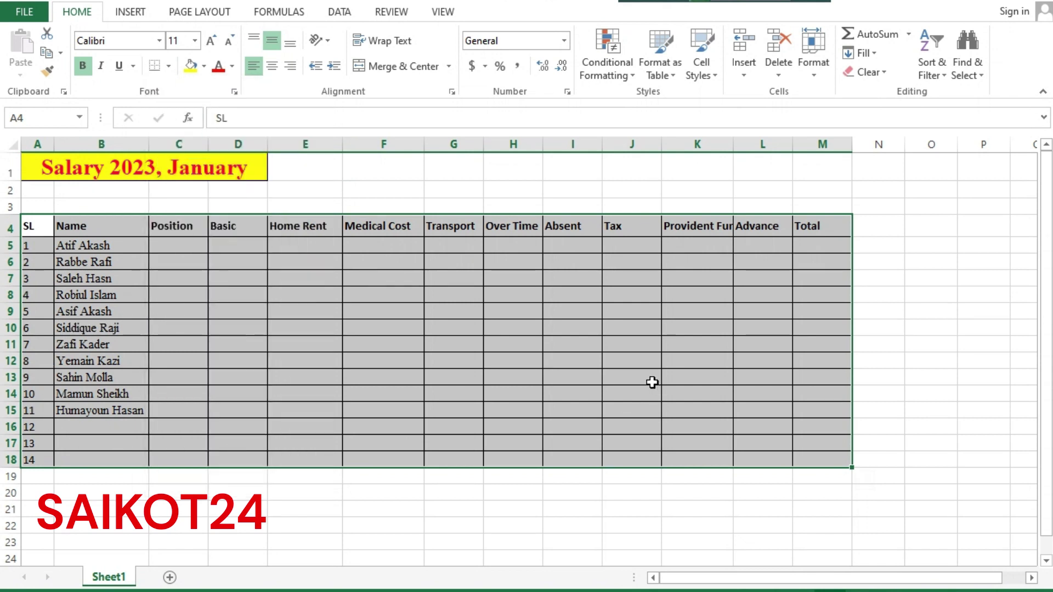
left_click(170, 66)
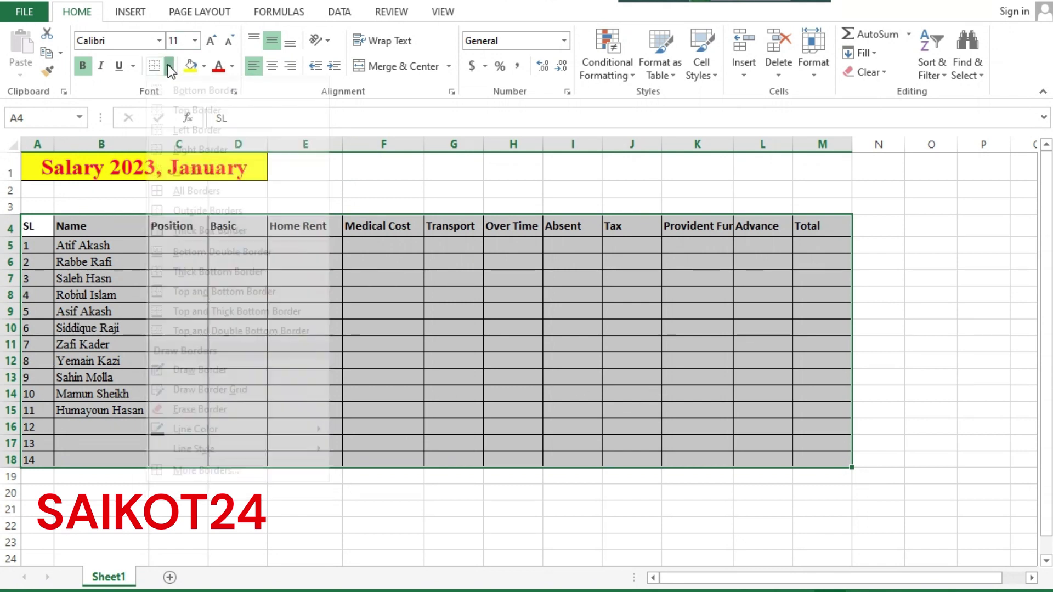
left_click(165, 207)
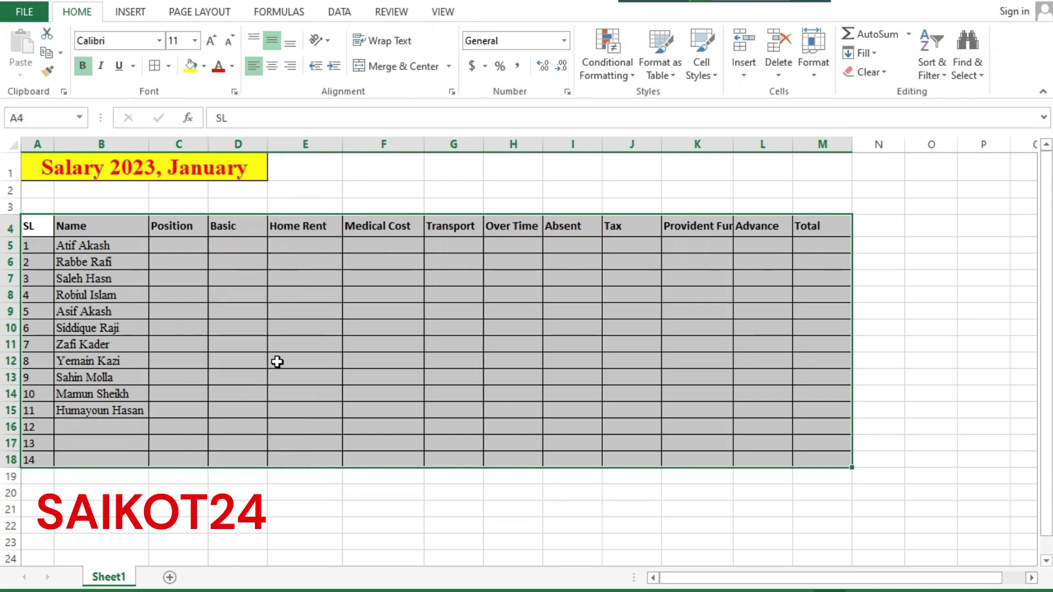
left_click(237, 328)
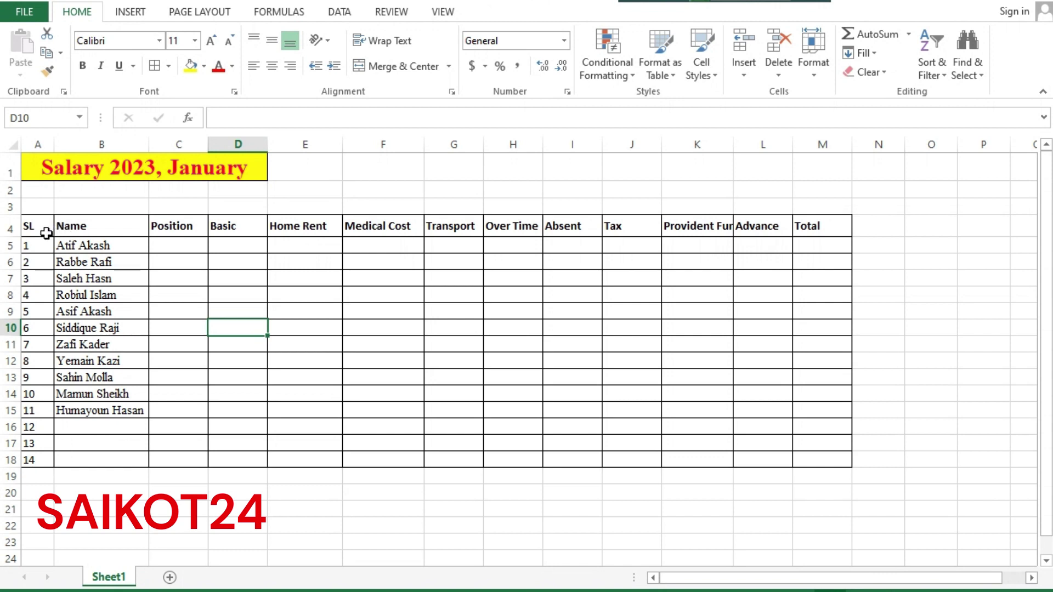
Fill the header row A4:M4 with light blue
left_click_drag(39, 227, 809, 225)
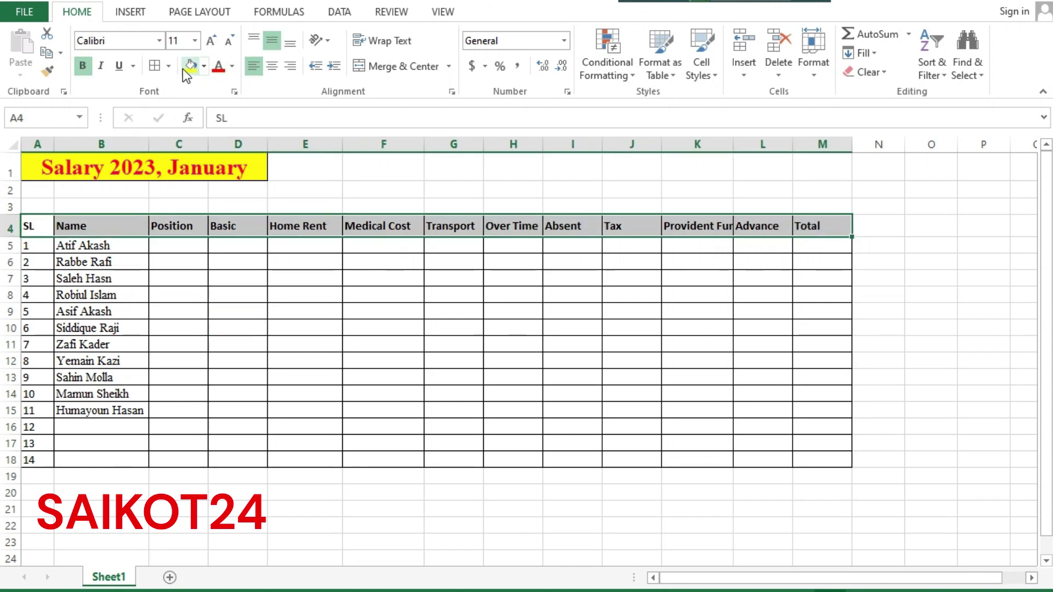
left_click(204, 67)
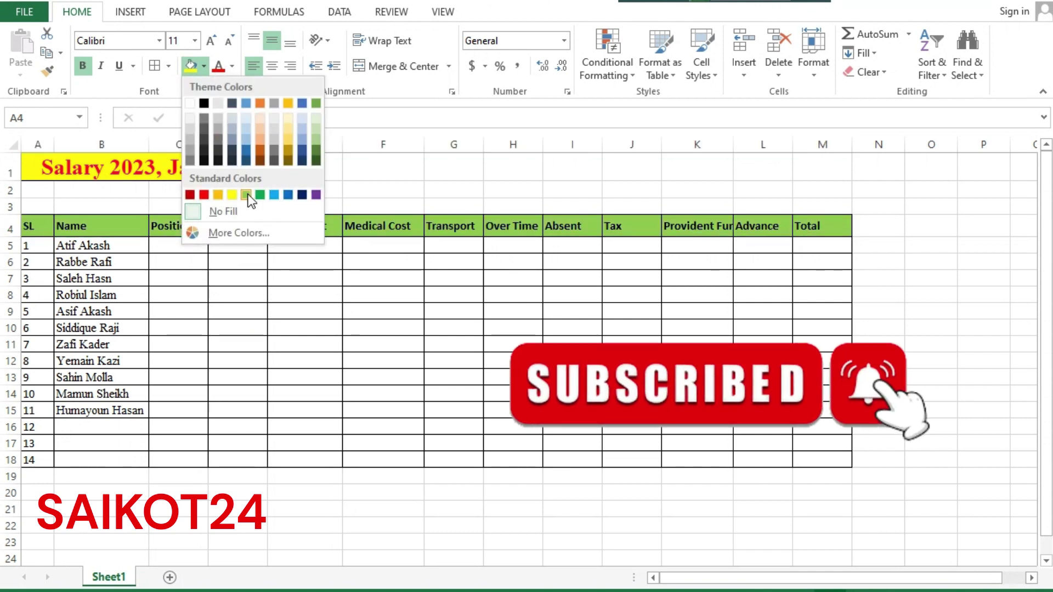
left_click(304, 119)
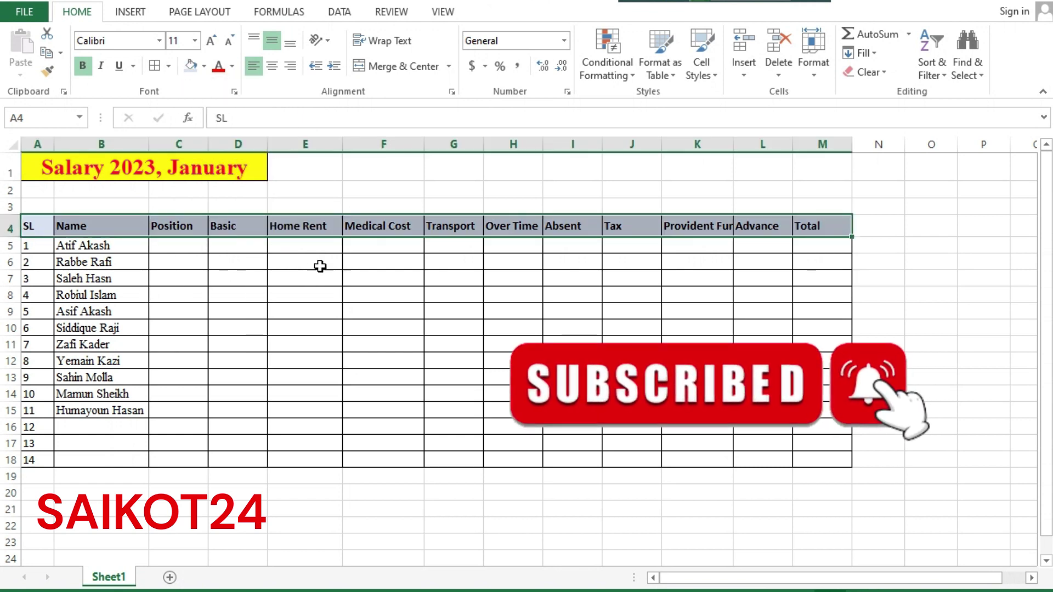
left_click(189, 251)
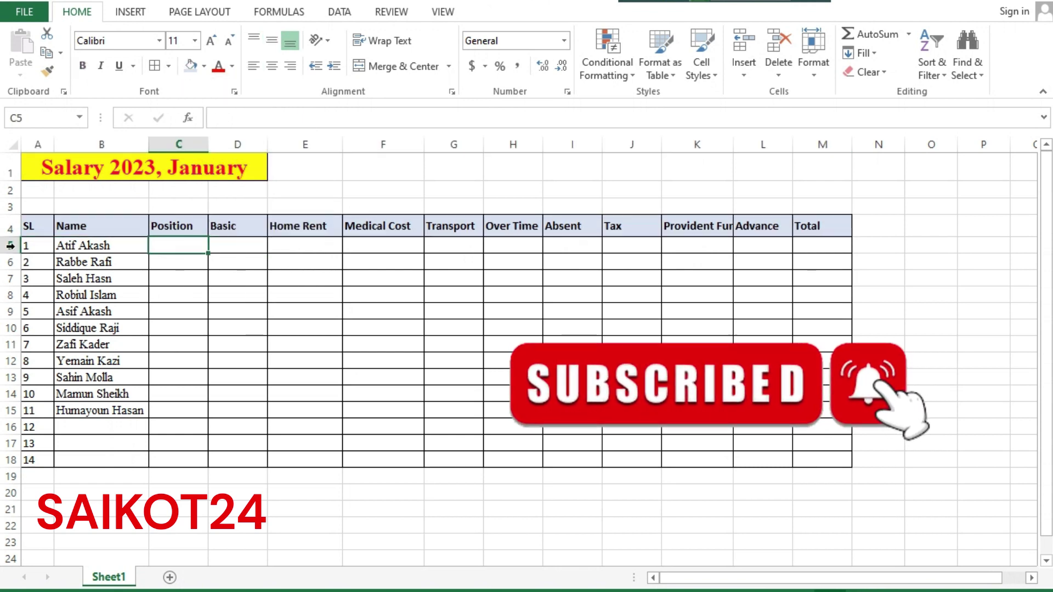
Increase the header row's font size by one step
left_click_drag(28, 228, 823, 226)
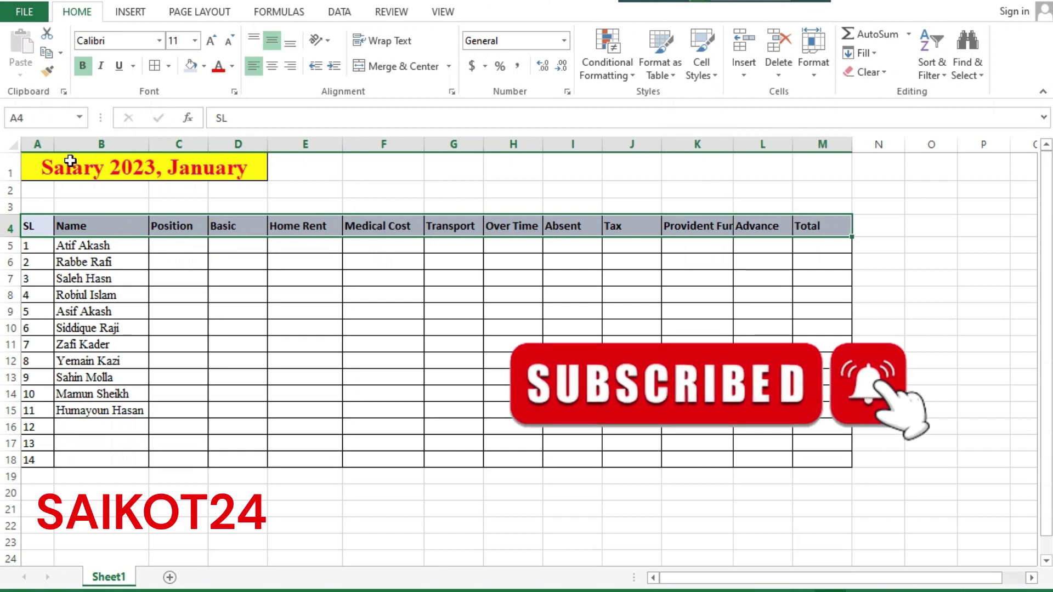
left_click(210, 40)
left_click(226, 275)
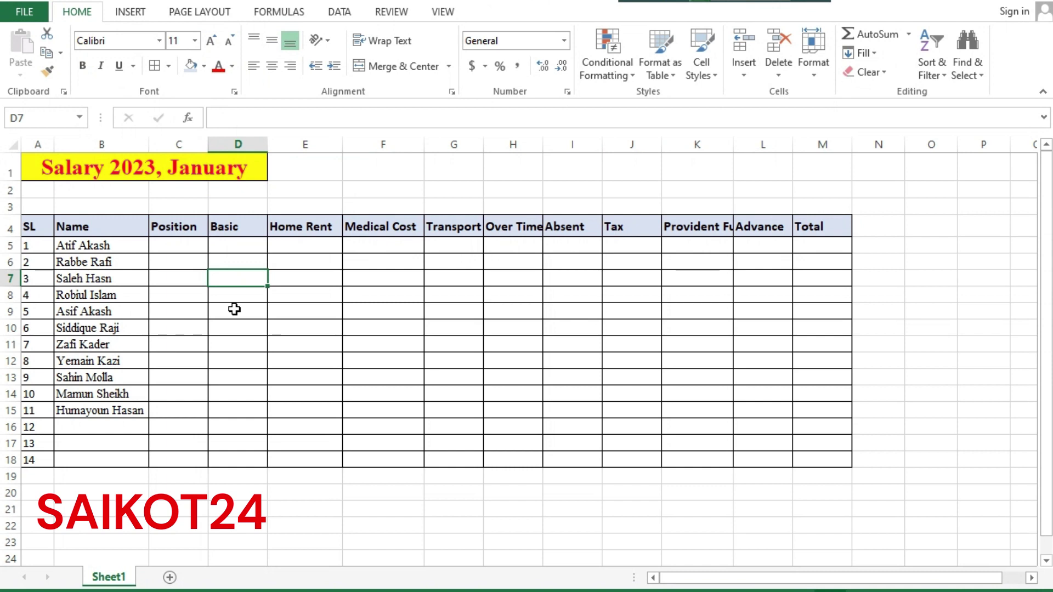
Unmerge the 'Salary 2023, January' title, then merge and center it across A1:M1
key("Up")
key("Right")
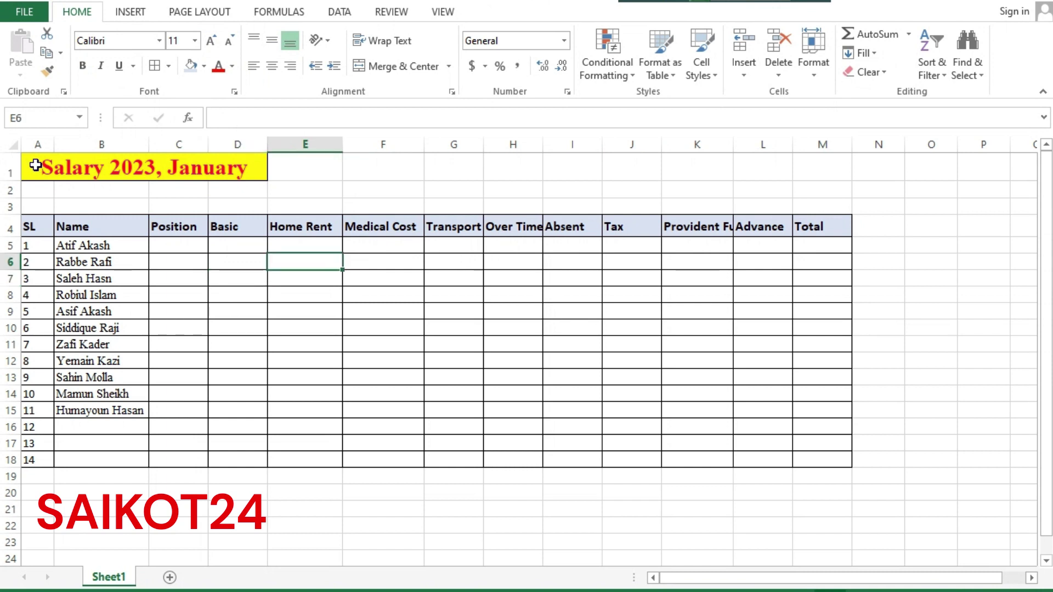
left_click(35, 165)
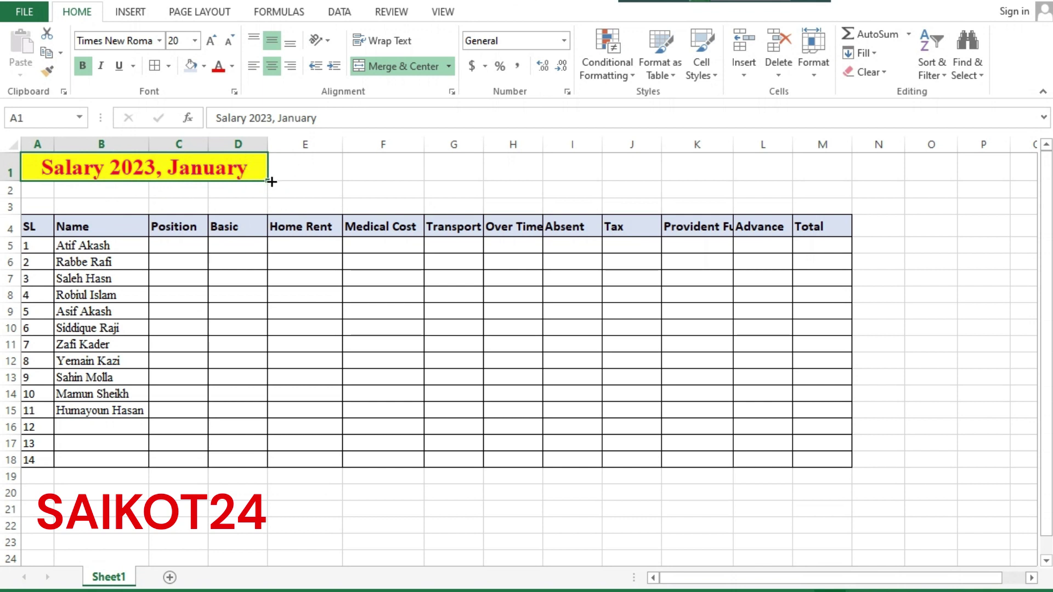
left_click_drag(104, 167, 808, 172)
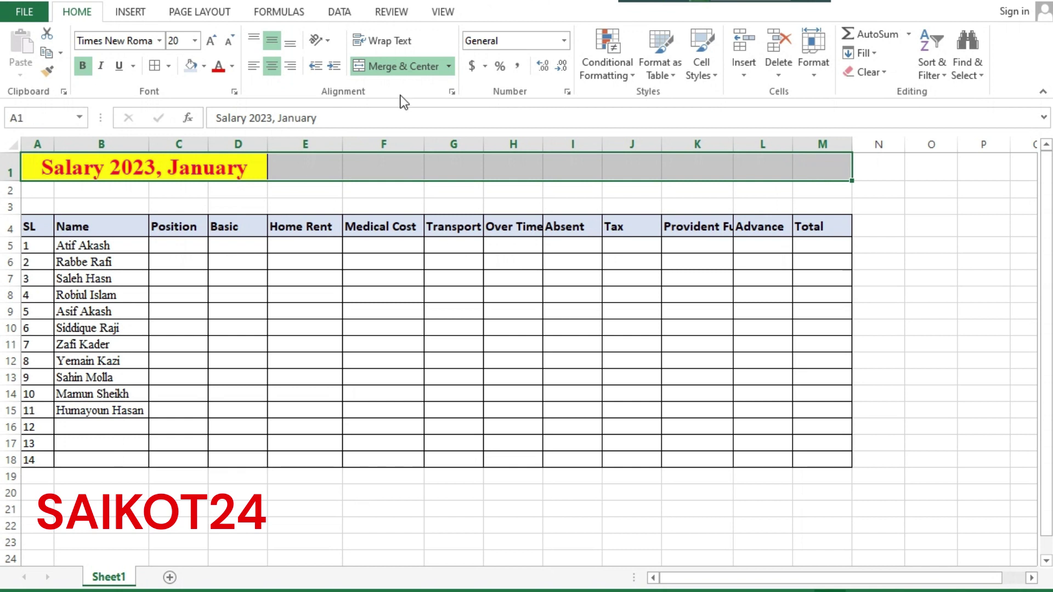
left_click(424, 66)
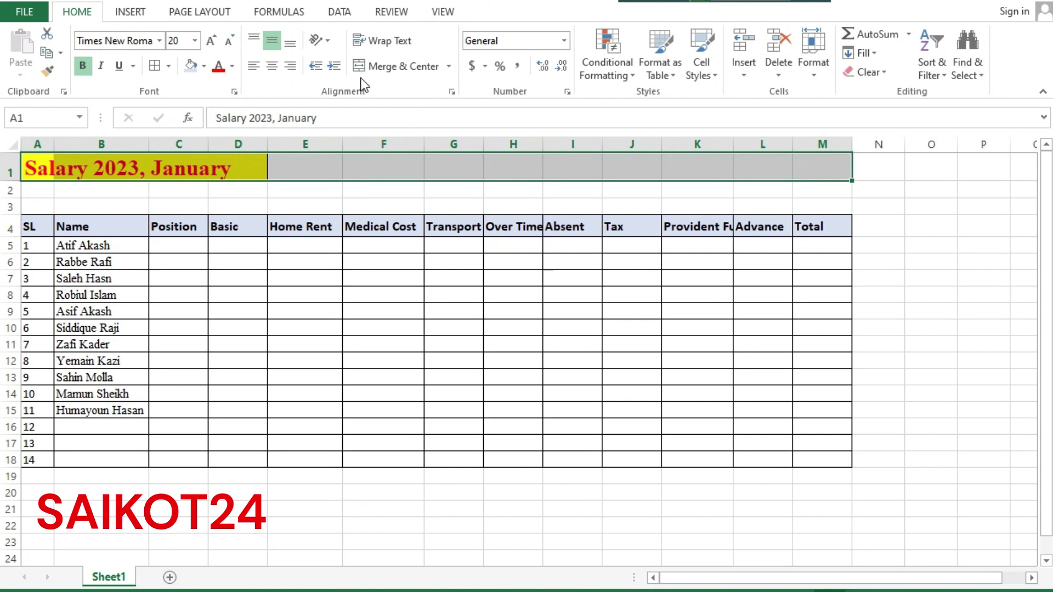
left_click(398, 70)
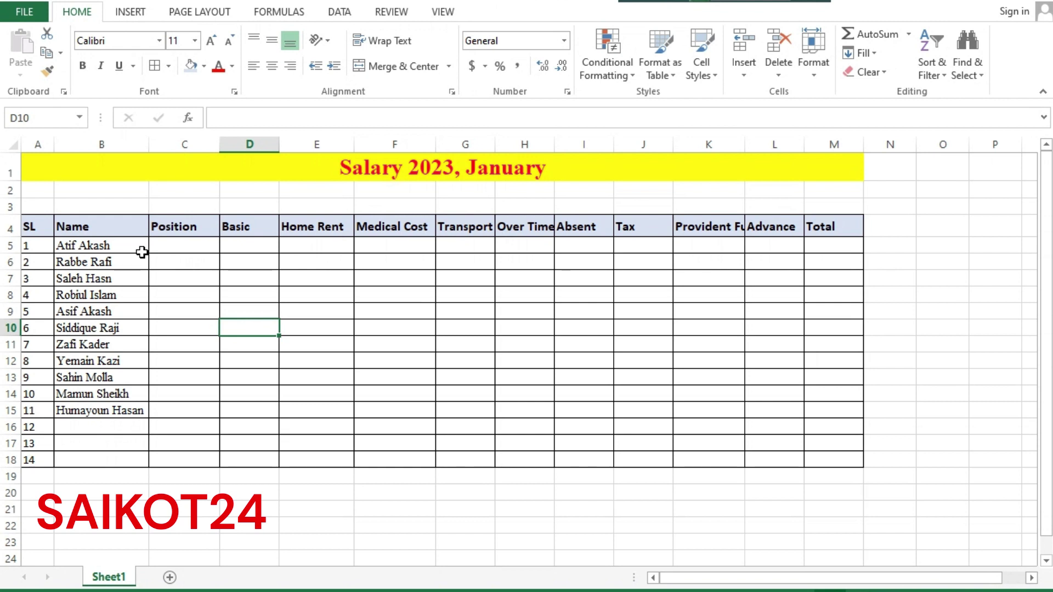
Enter positions CEO, GM, Asst M, Sr. Ex and Ex in C5:C9
left_click(199, 243)
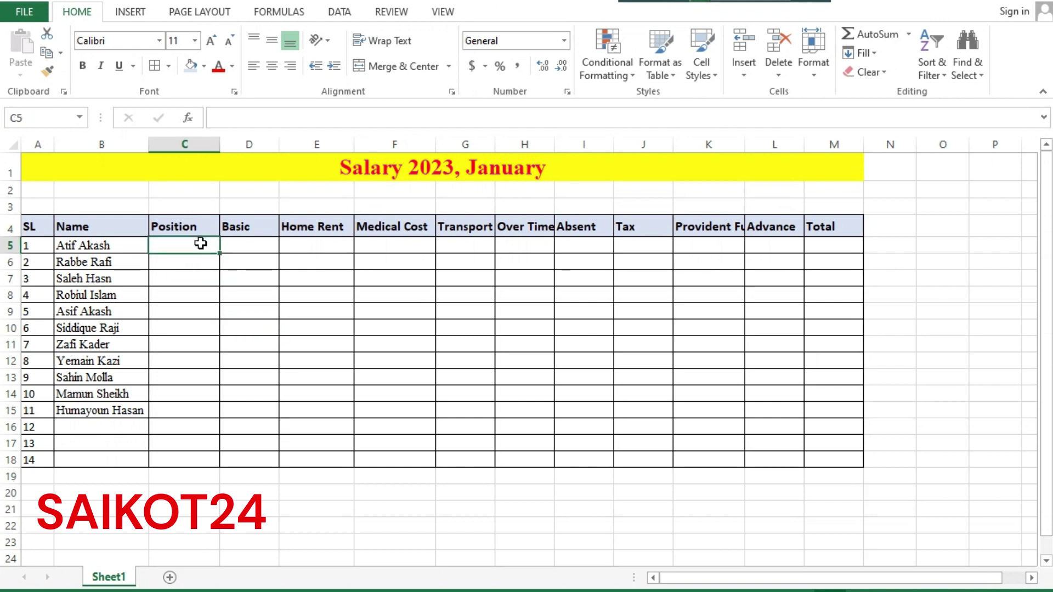
type("C")
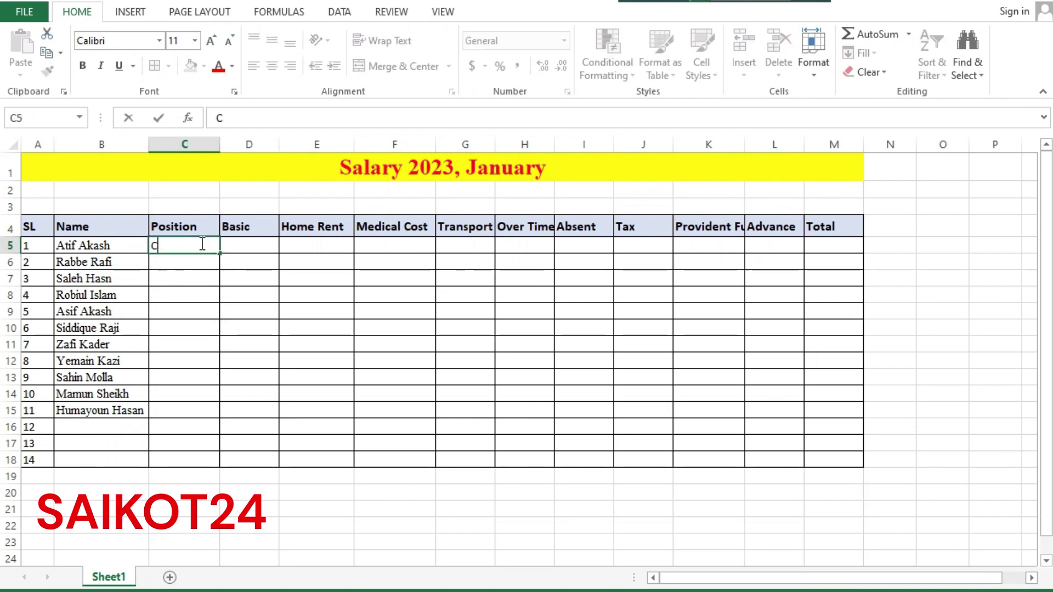
type("Eo")
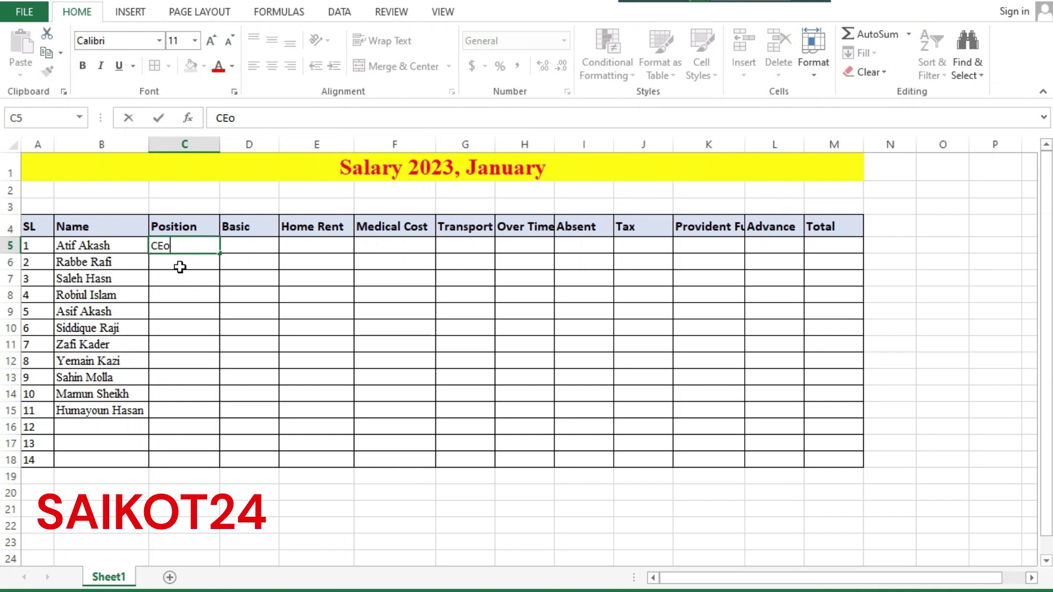
type("O")
left_click(183, 261)
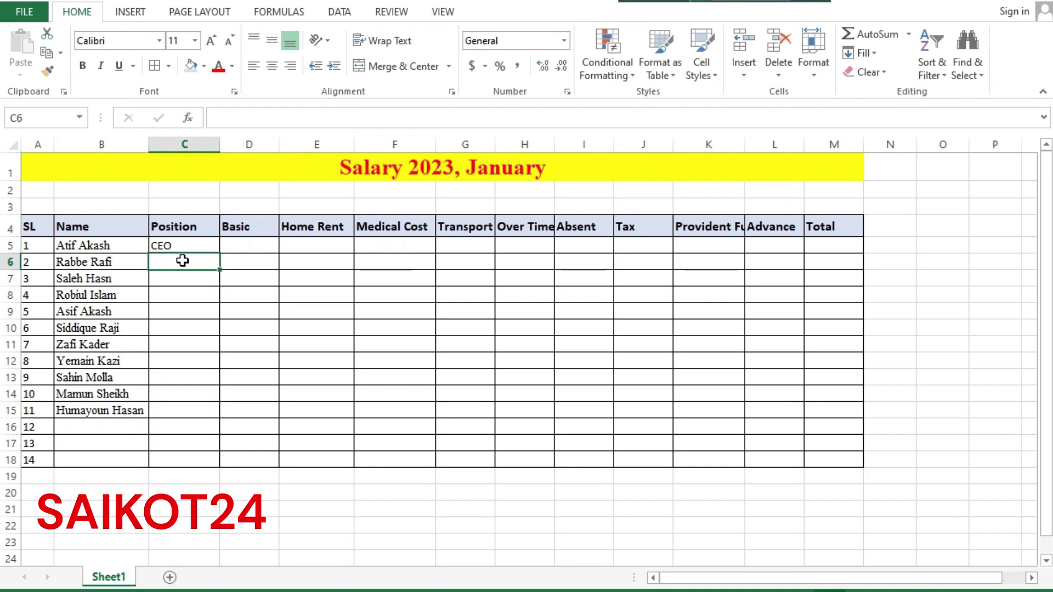
type("GM")
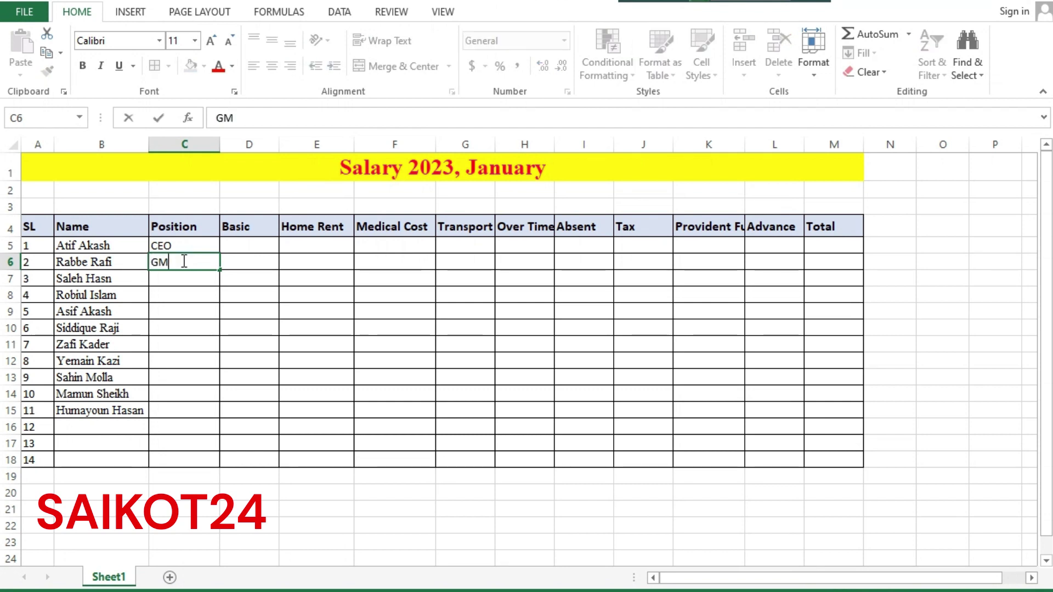
left_click(174, 281)
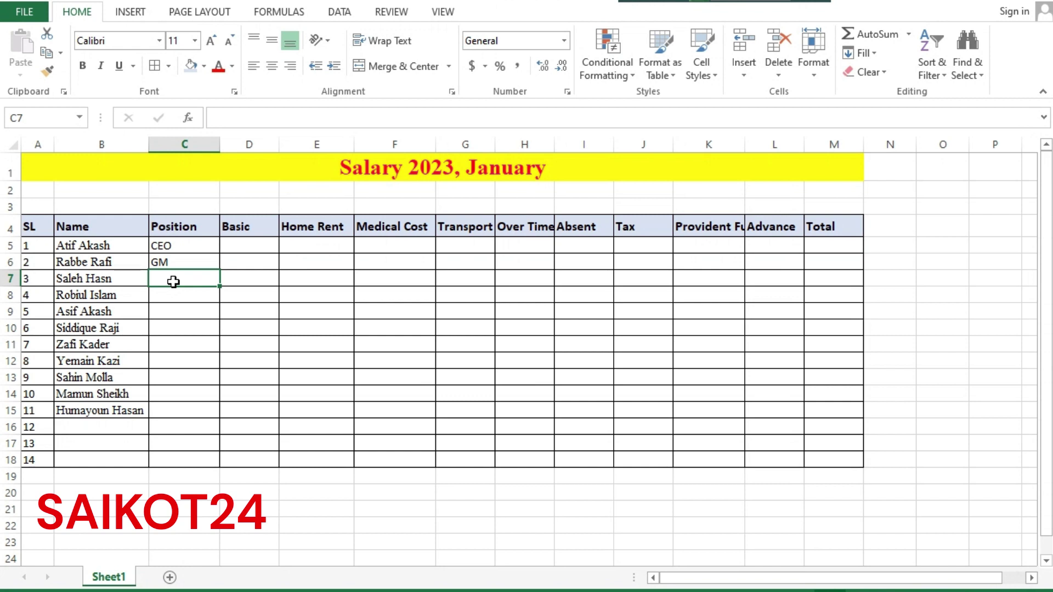
type("Ass")
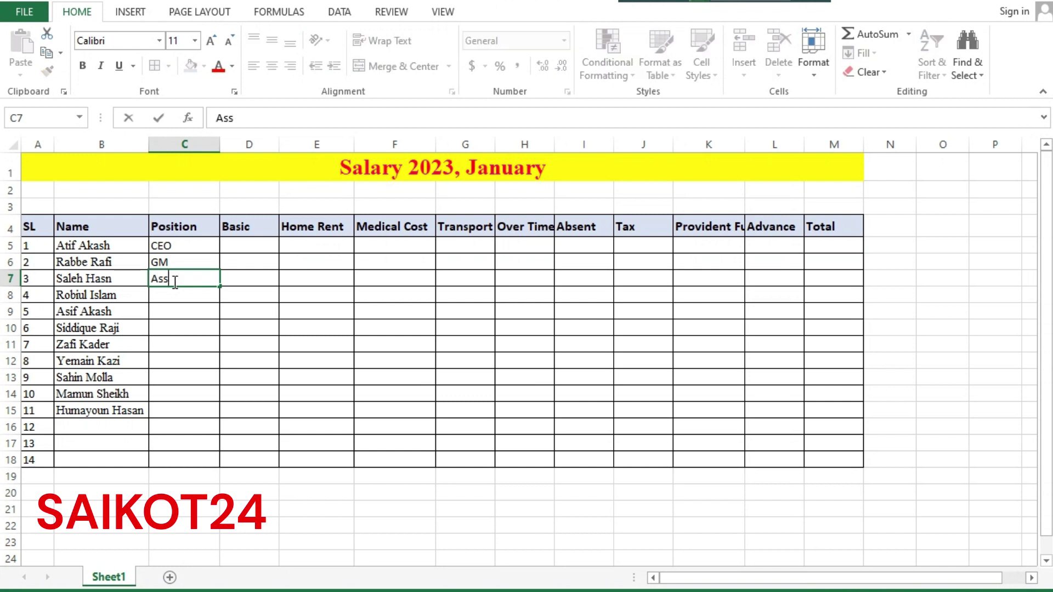
type("t M")
left_click(167, 297)
type("S")
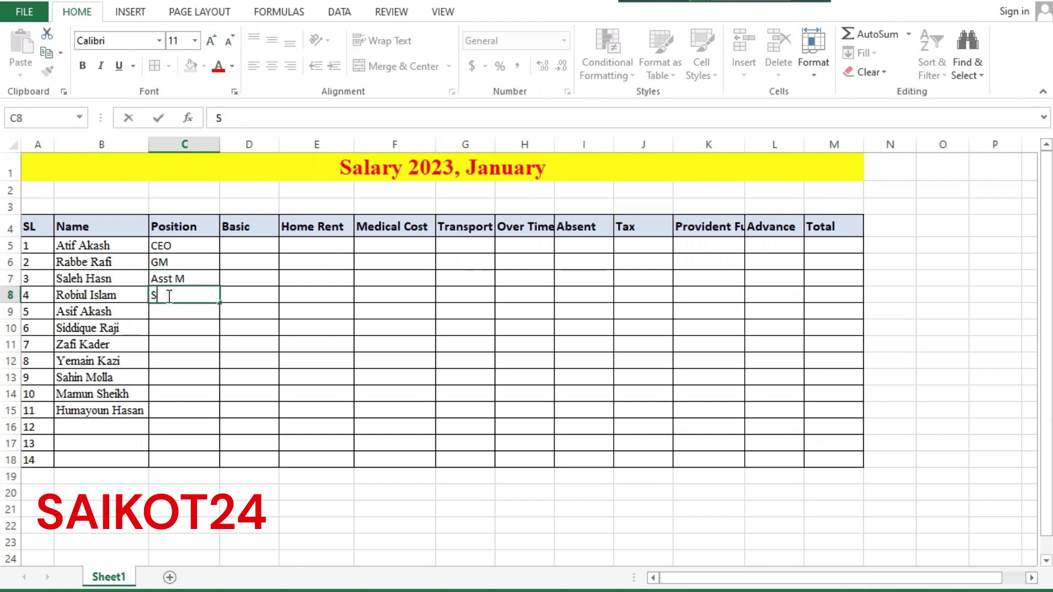
type("r. Ex")
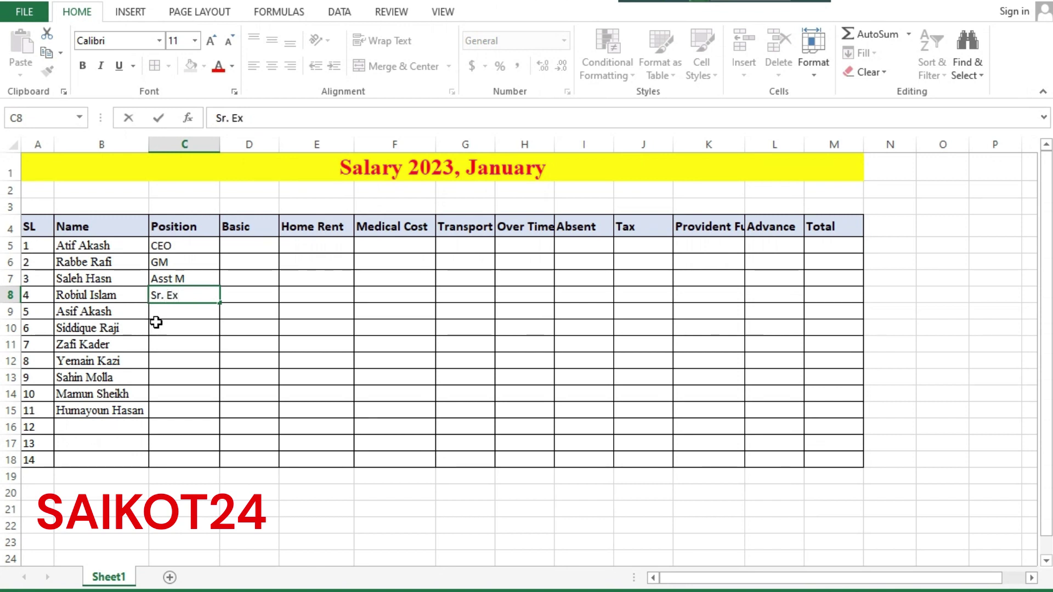
left_click(170, 313)
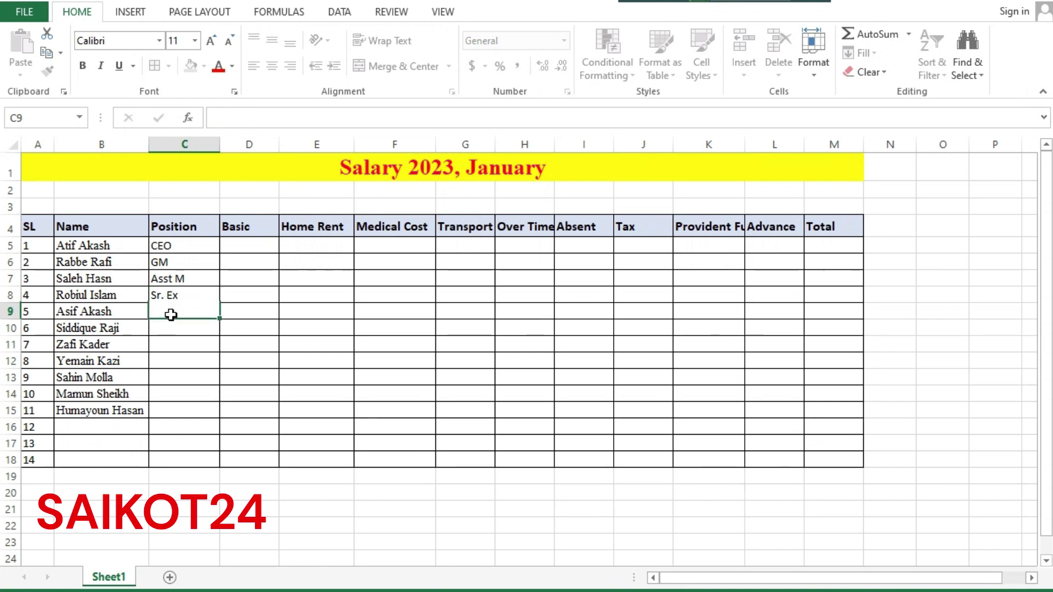
type("Ex")
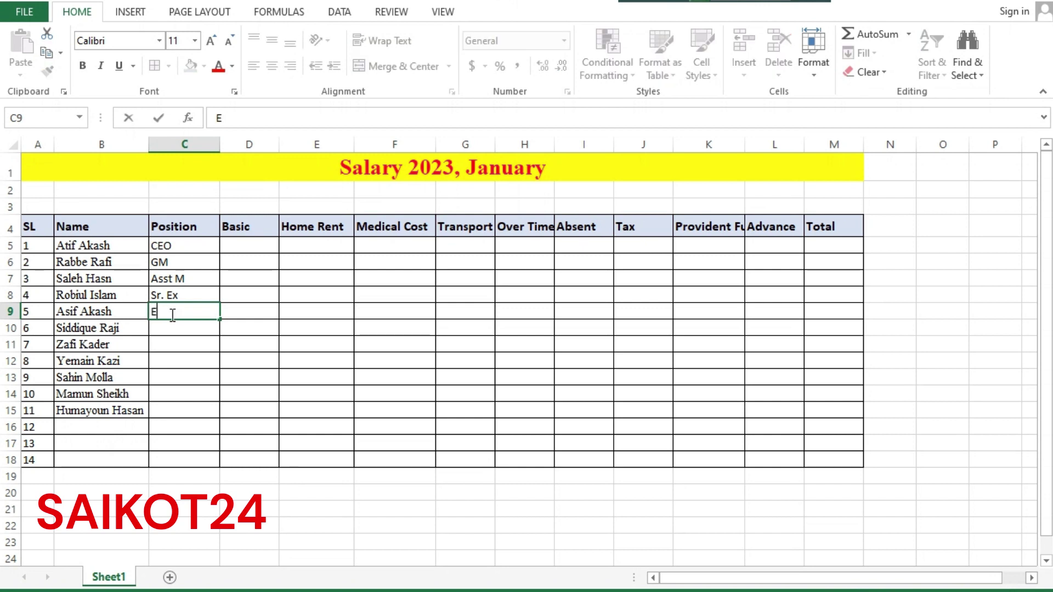
left_click(198, 328)
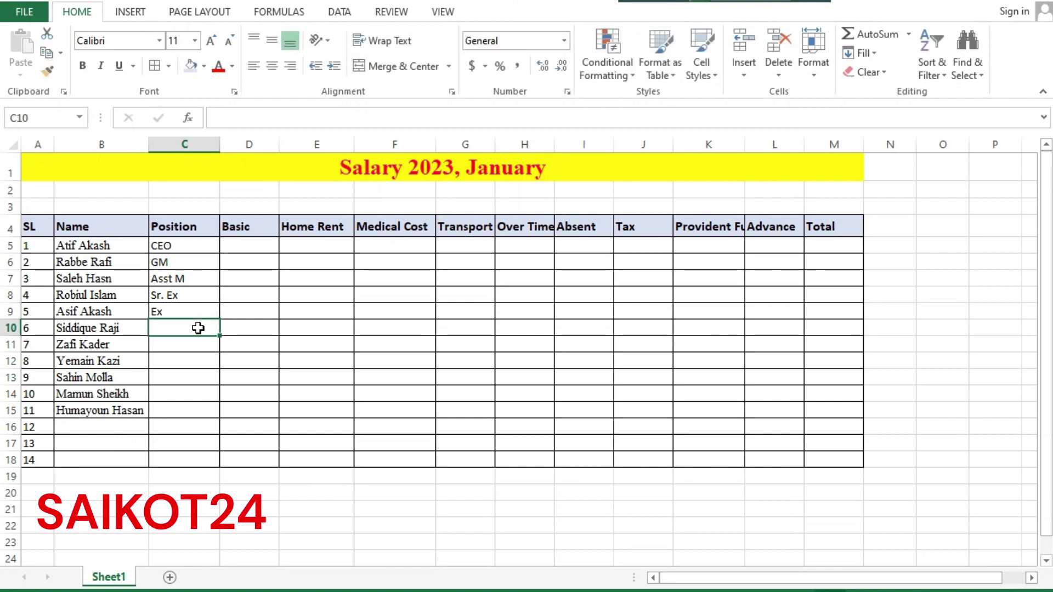
Enter Officer in C10 and copy it down through C13
type("Offi")
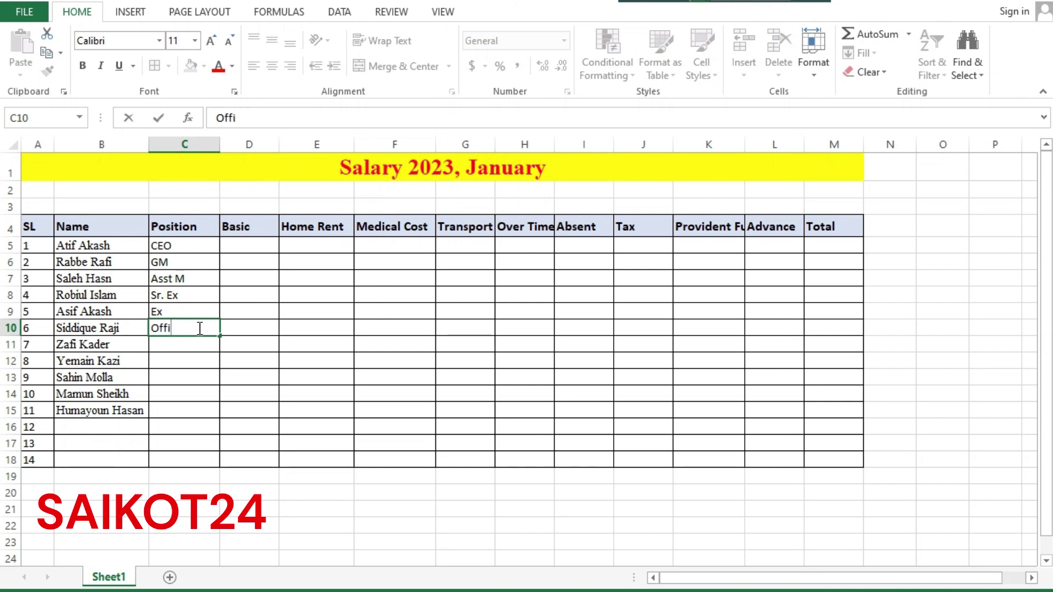
type("cer")
key("Return")
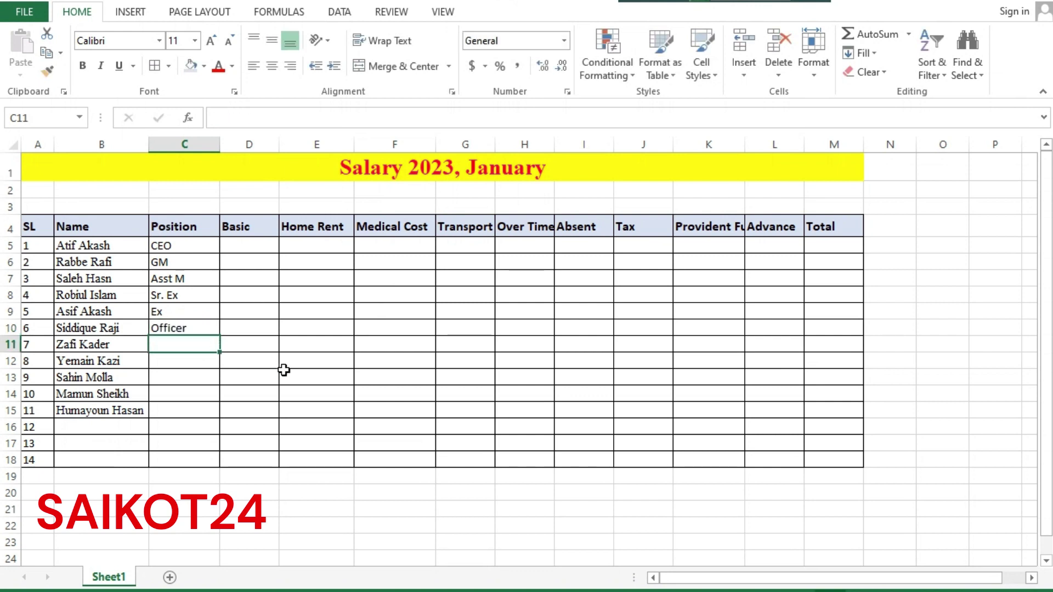
key("Down")
key("Down")
key("Up")
key("Up")
key("Up")
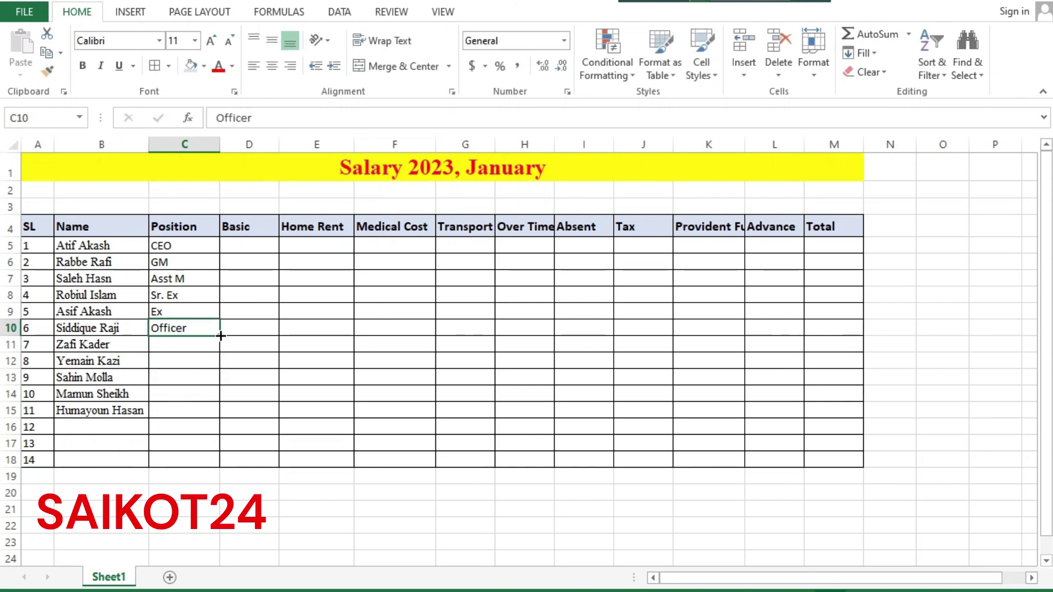
left_click_drag(220, 335, 213, 384)
Enter car Driver in C14 and Cleaner in C15
left_click(177, 398)
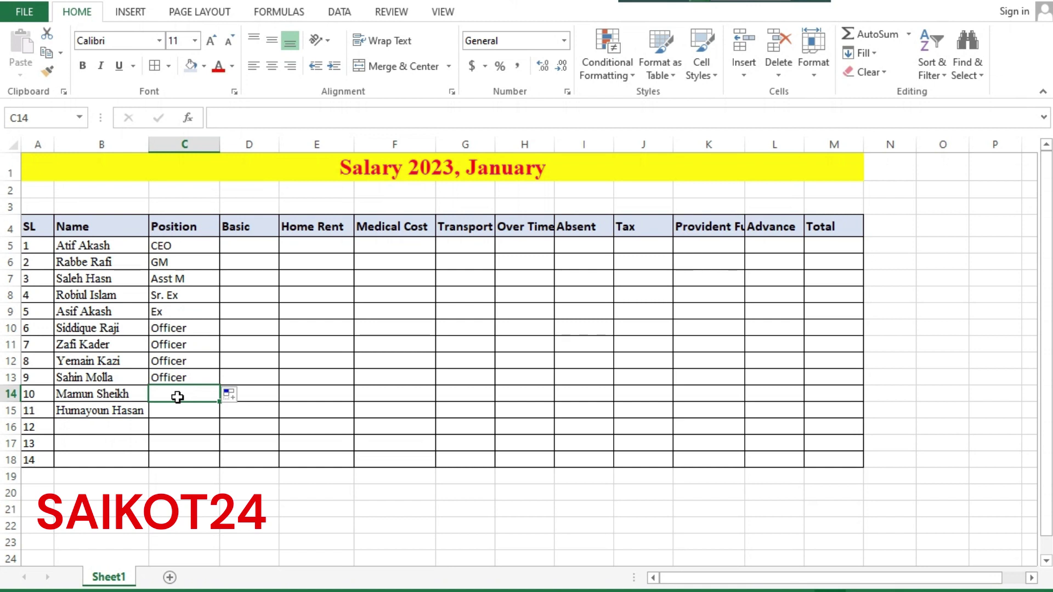
type("Bus Dr")
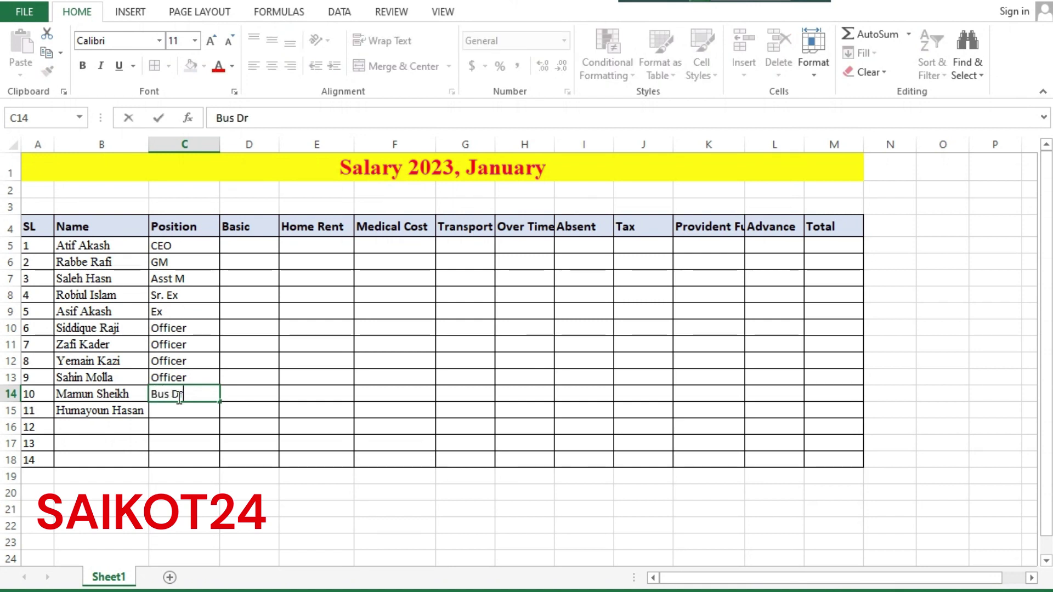
key("BackSpace")
key("BackSpace")
key("BackSpace")
key("BackSpace")
key("BackSpace")
key("BackSpace")
key("BackSpace")
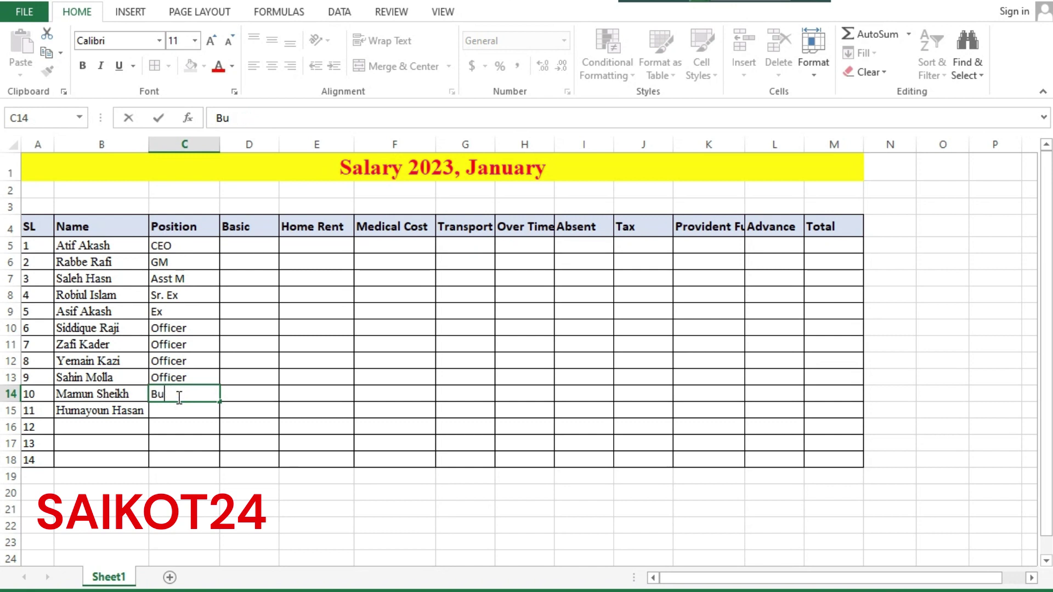
type("car Driver")
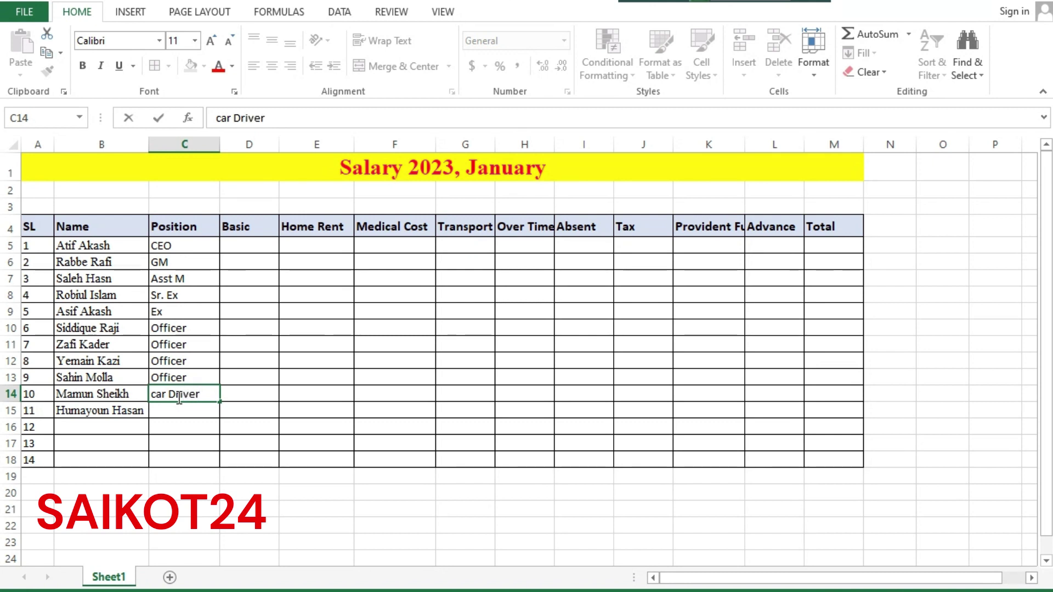
left_click(176, 407)
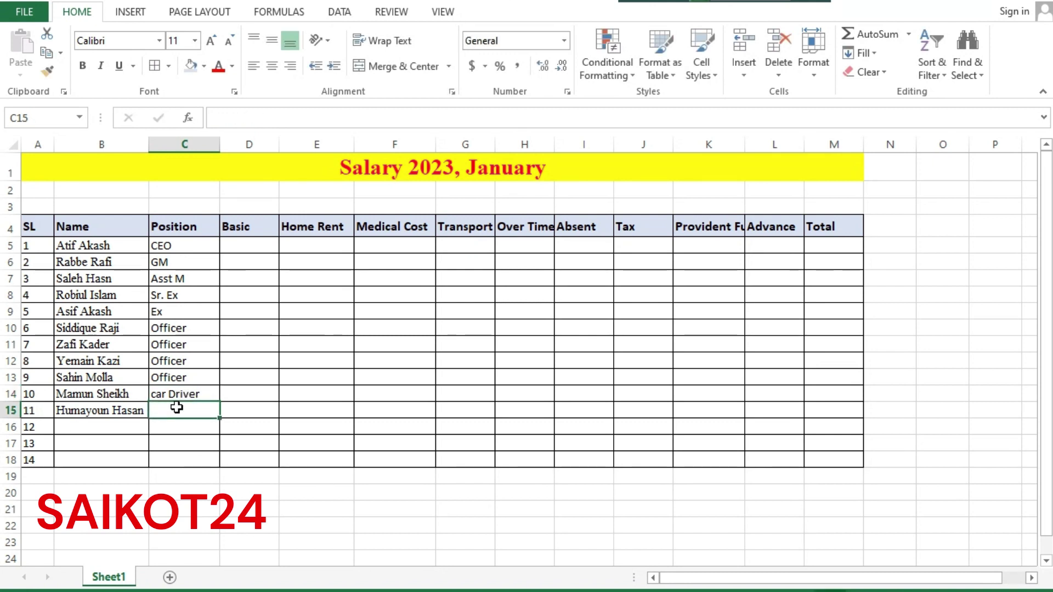
type("Cl")
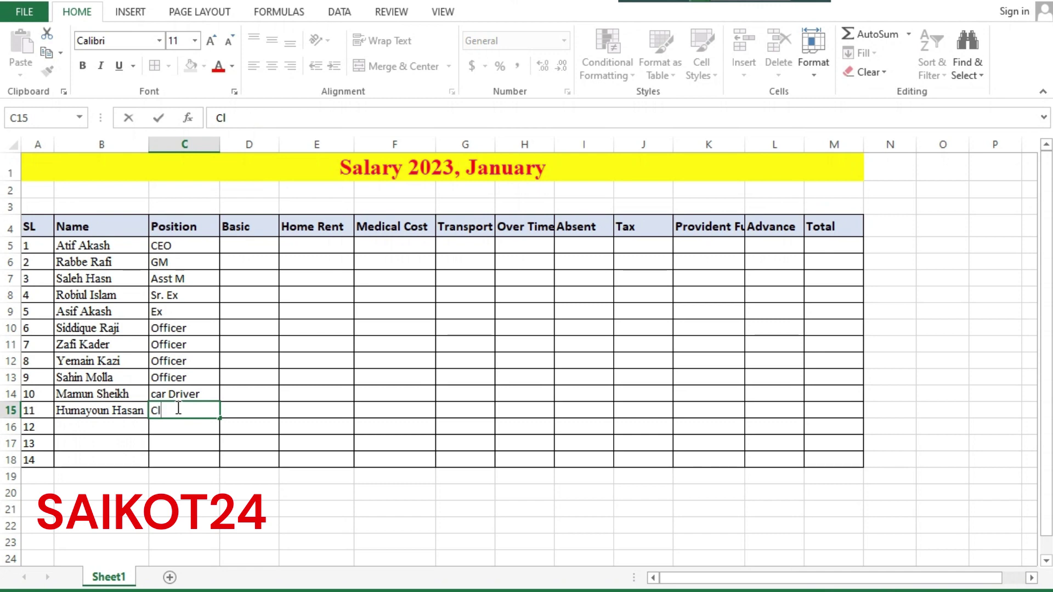
type("eaner")
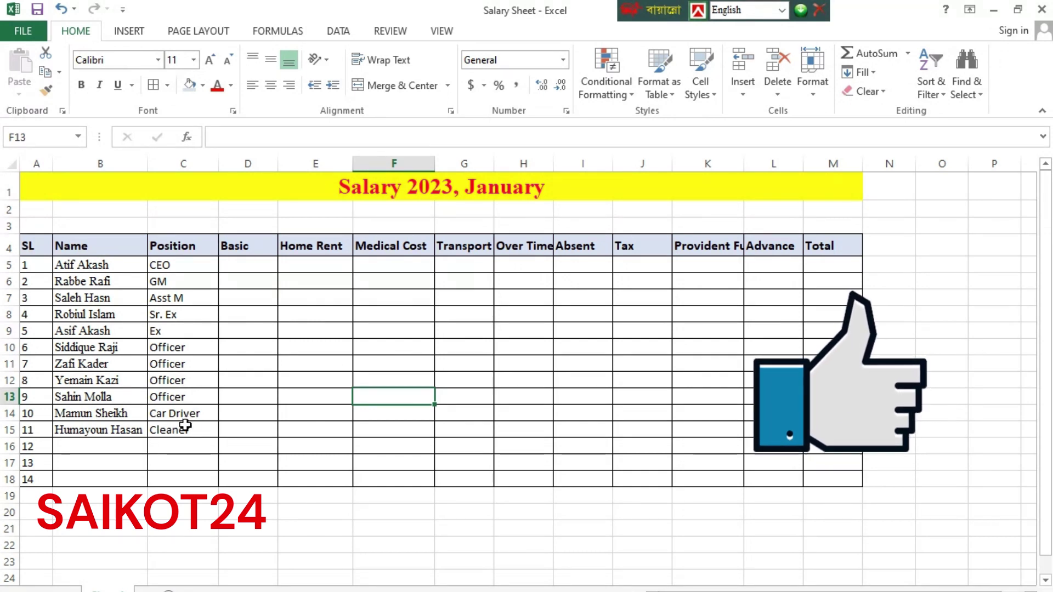
left_click(172, 413)
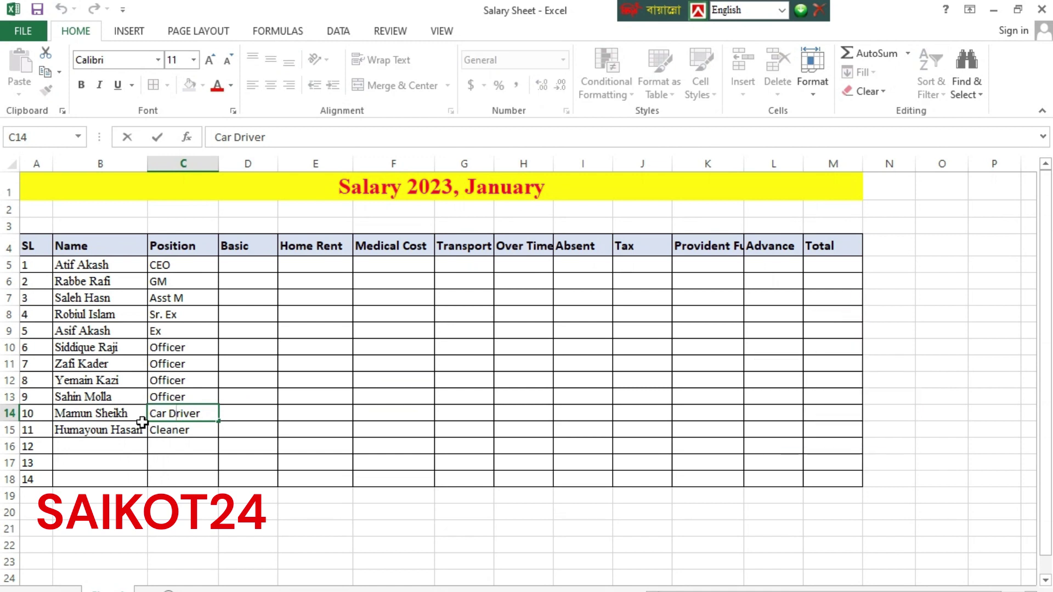
double_click(169, 413)
key("BackSpace")
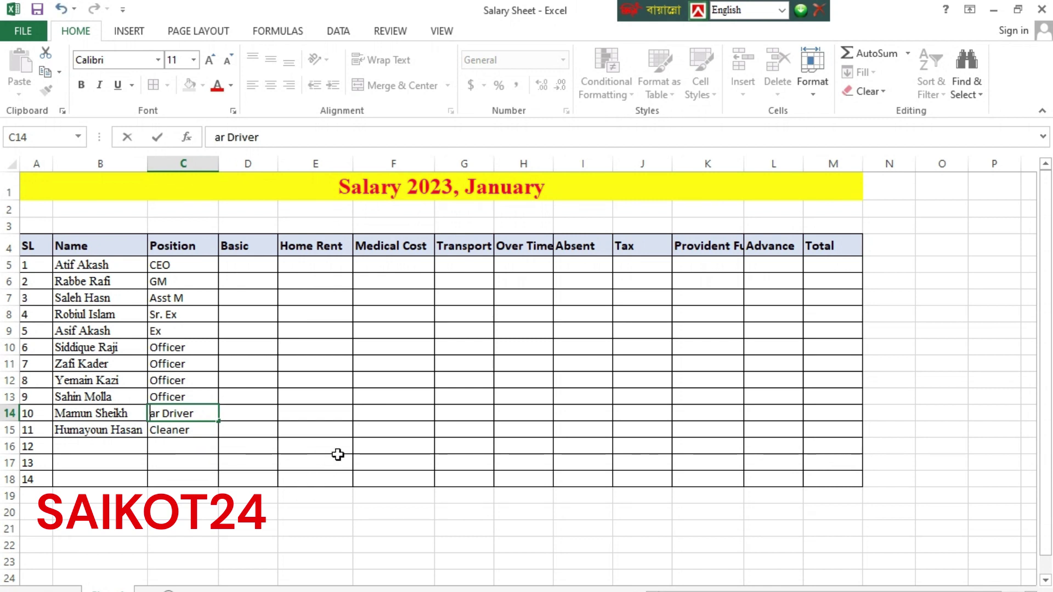
type("C")
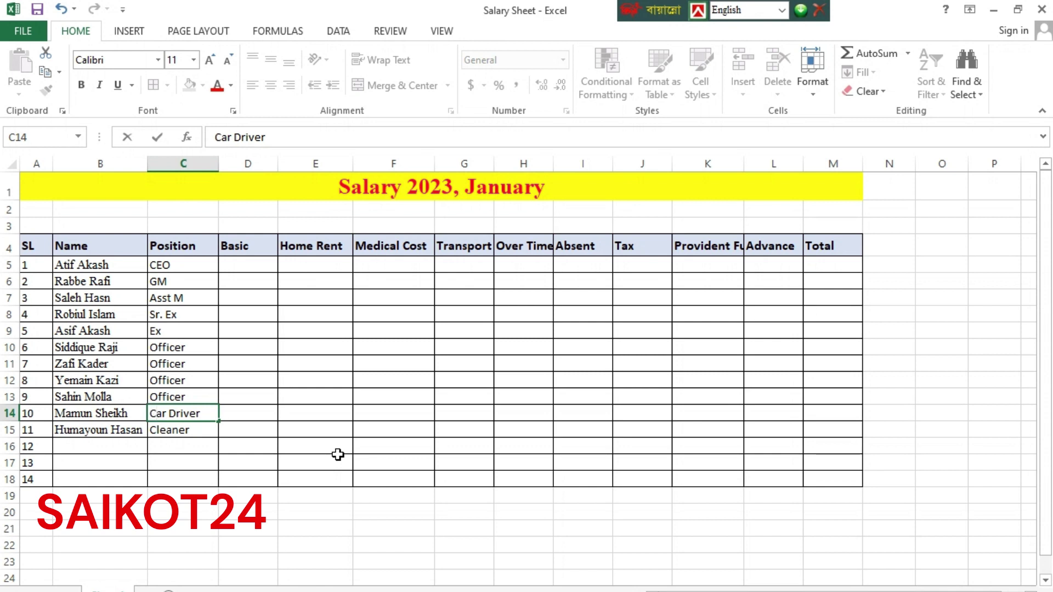
left_click(177, 435)
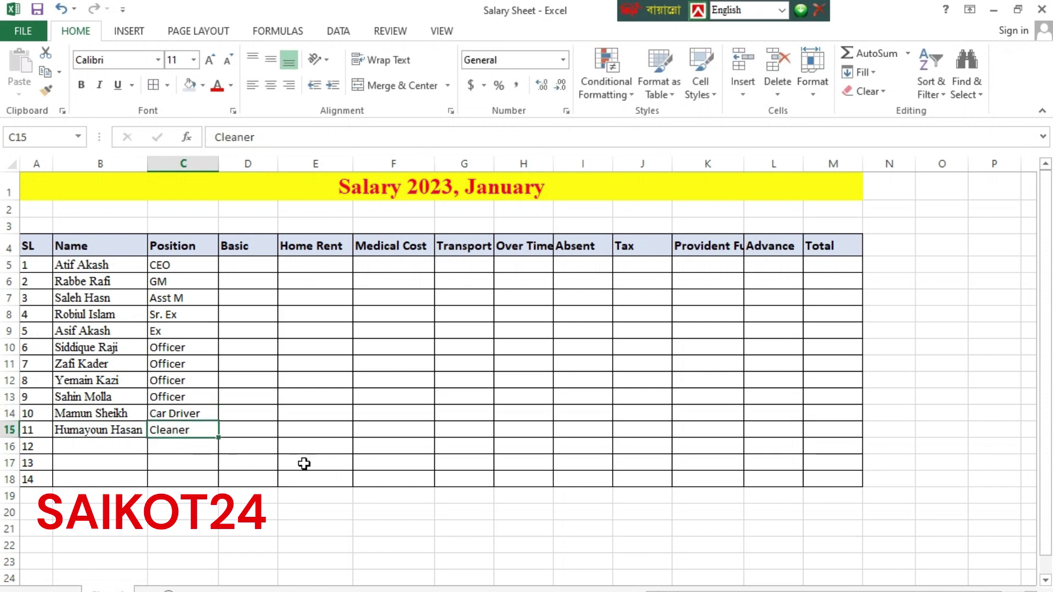
left_click(187, 380)
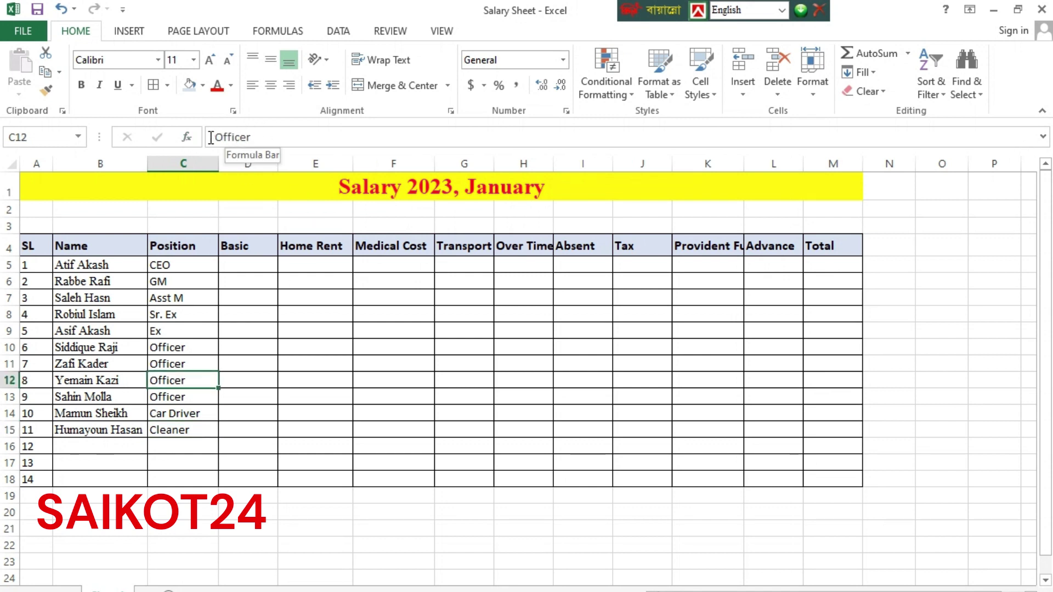
left_click(262, 136)
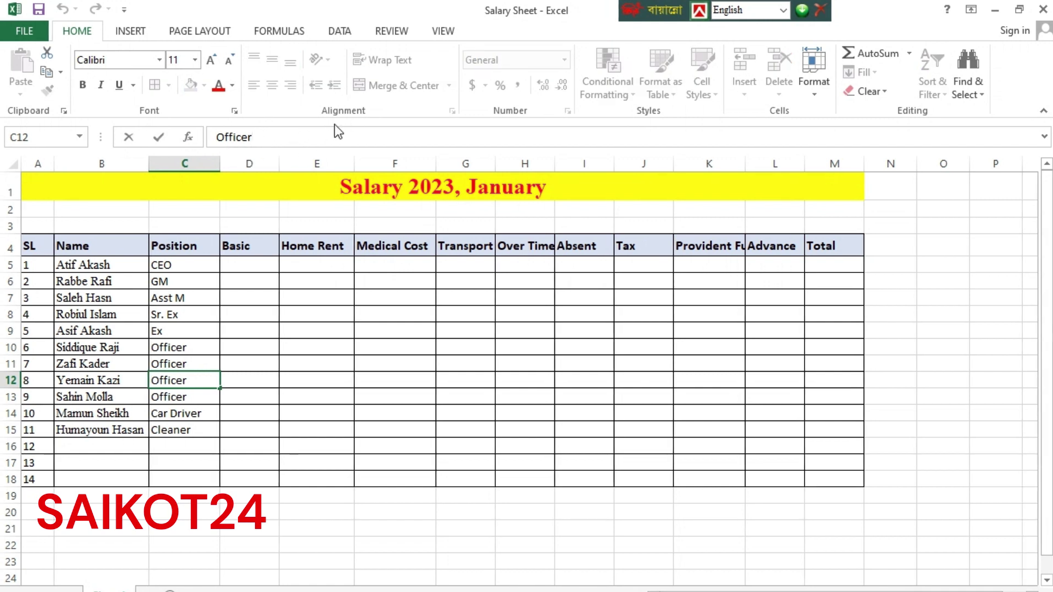
left_click(242, 393)
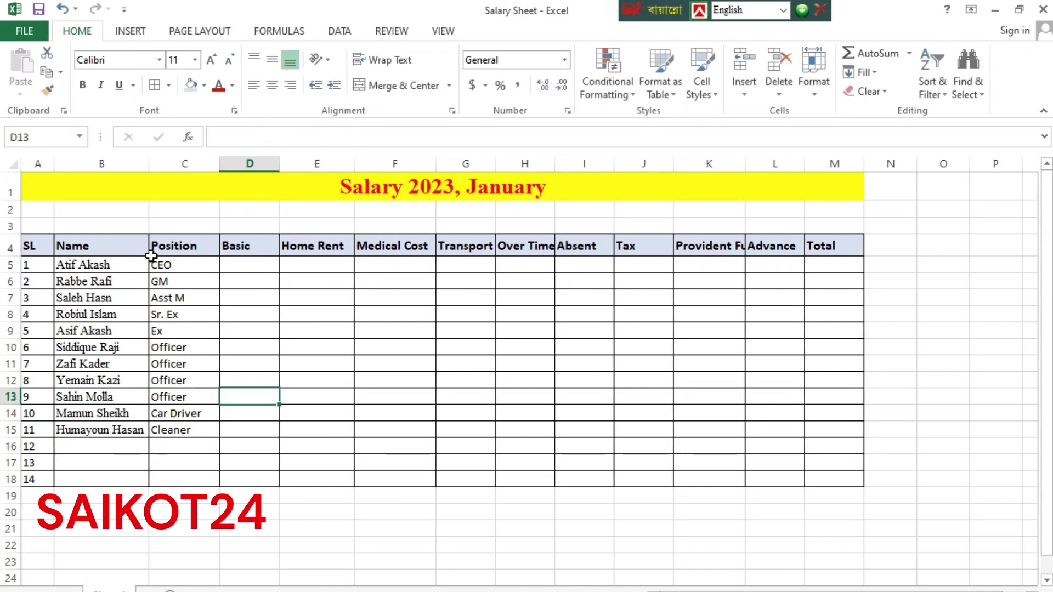
Enter basic salaries 200000, 12000, 100000 and 70200 for the first four staff
left_click(249, 264)
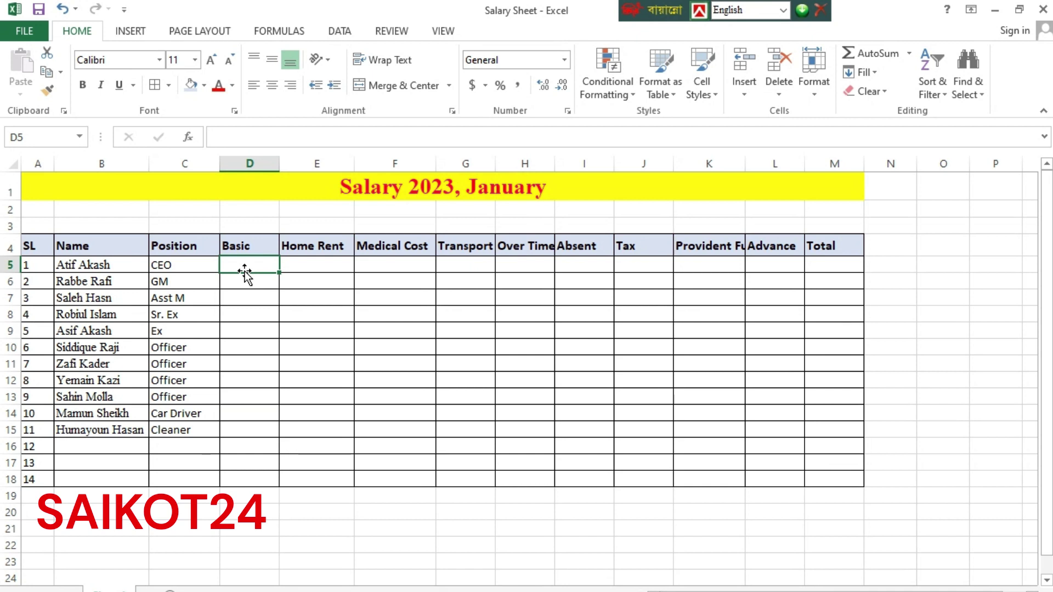
type("2000")
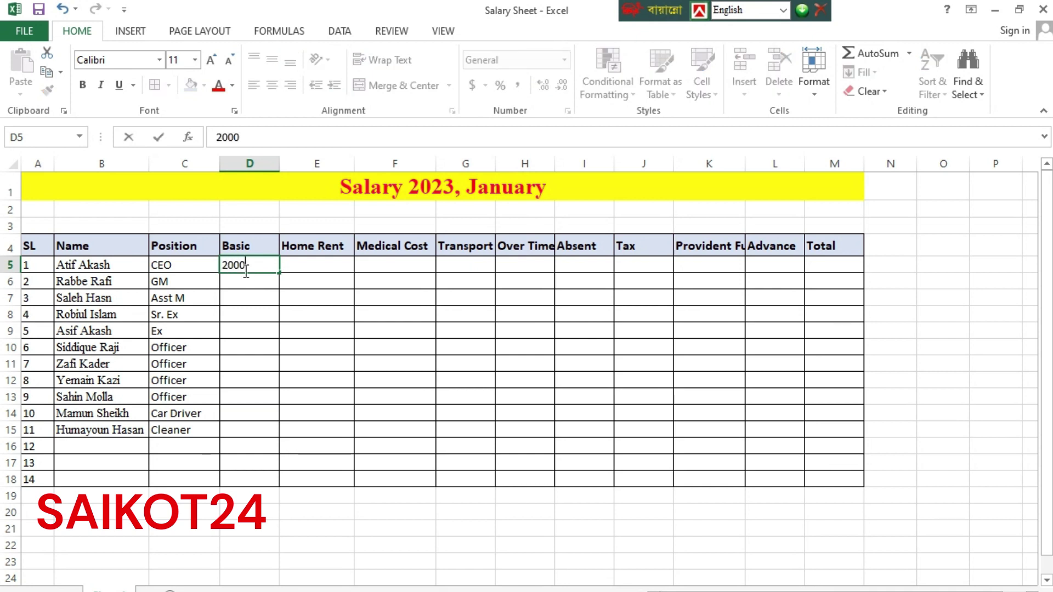
type("00")
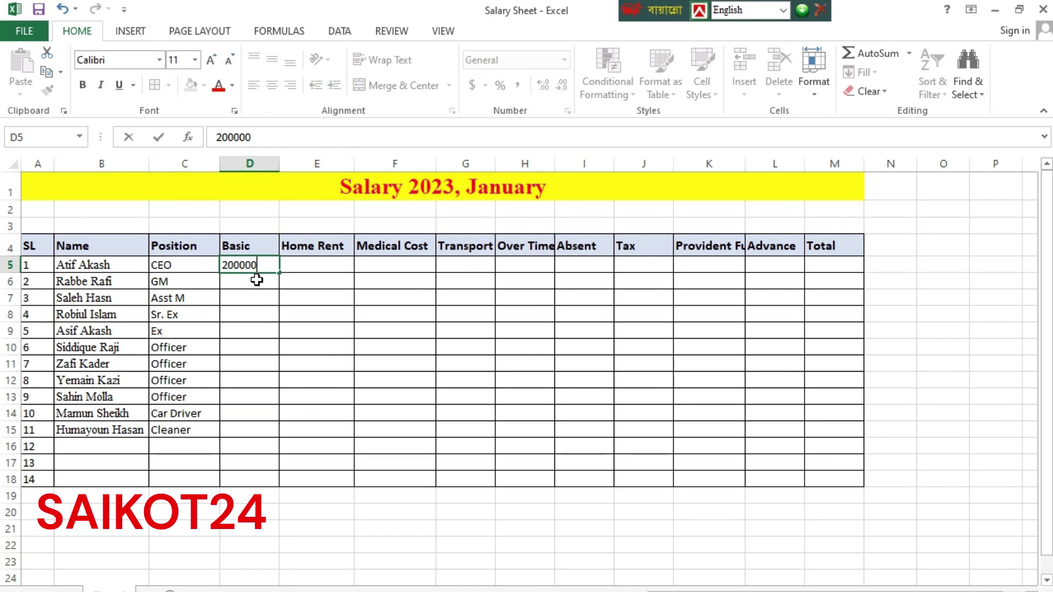
key("Return")
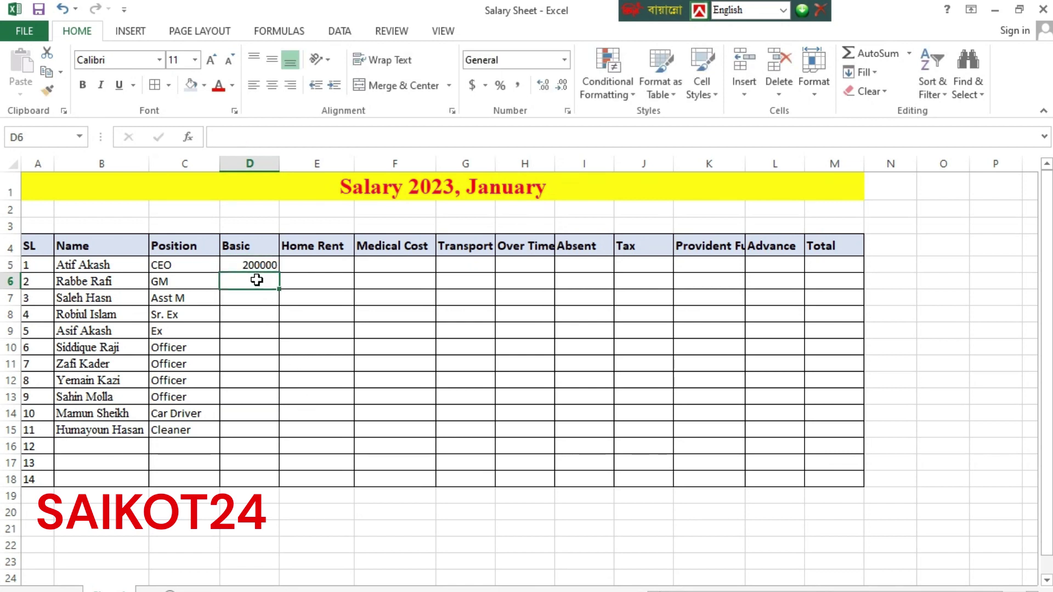
type("12000")
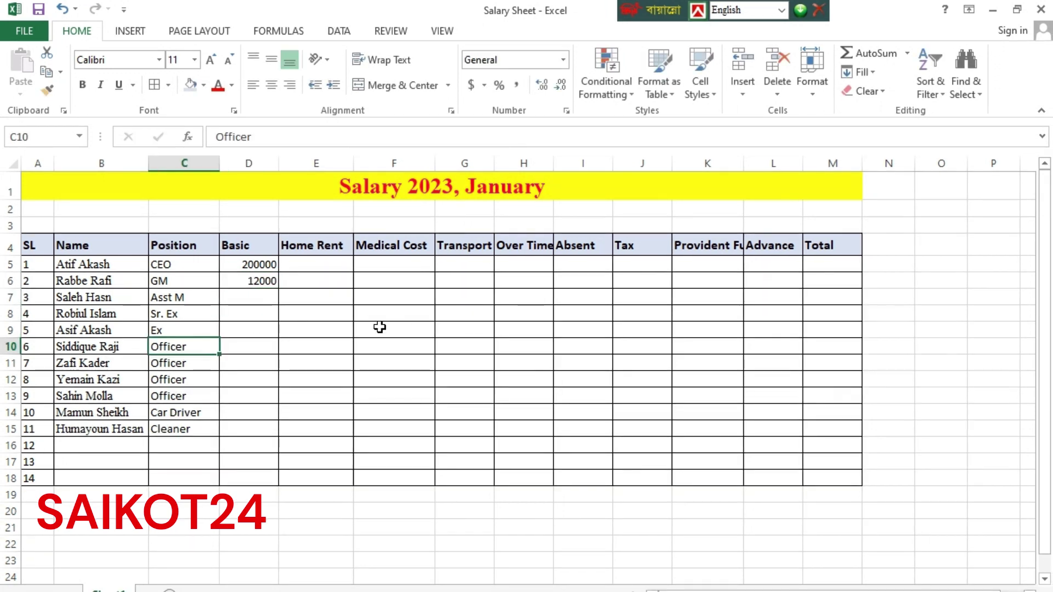
left_click(260, 296)
type("10000")
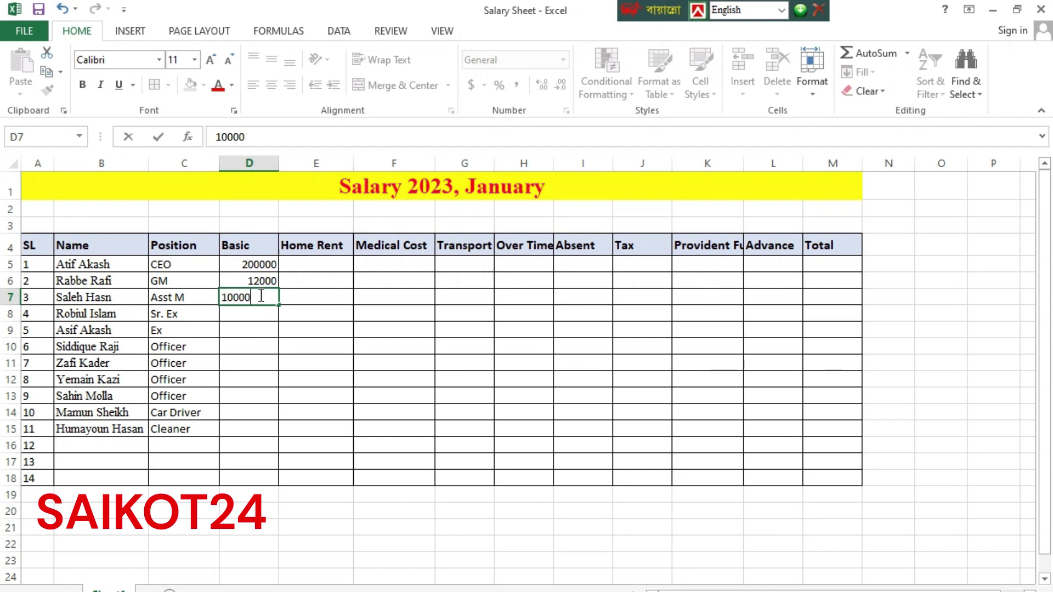
type("0")
left_click(238, 311)
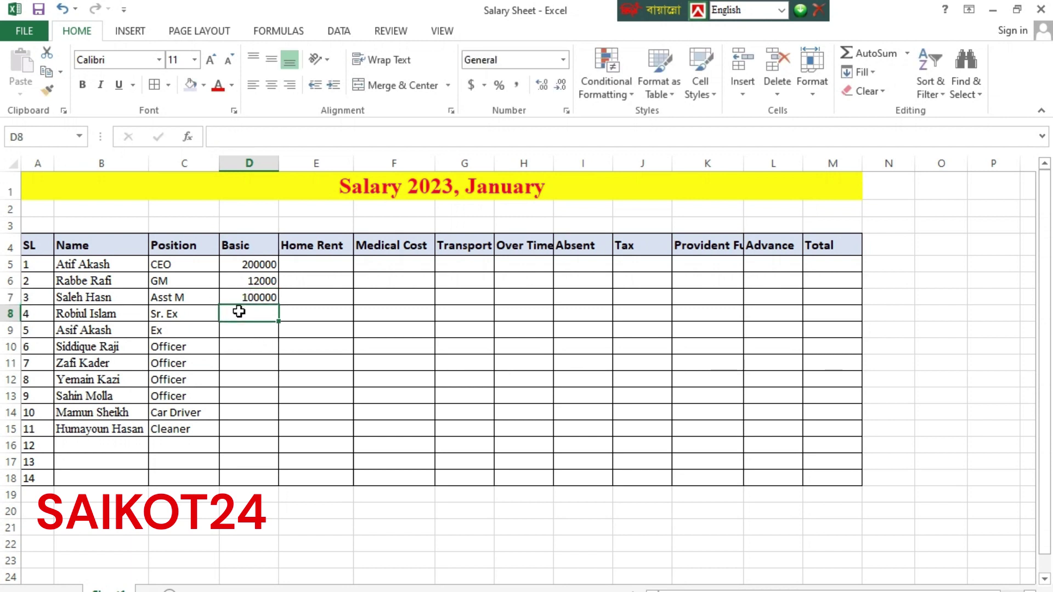
type("70")
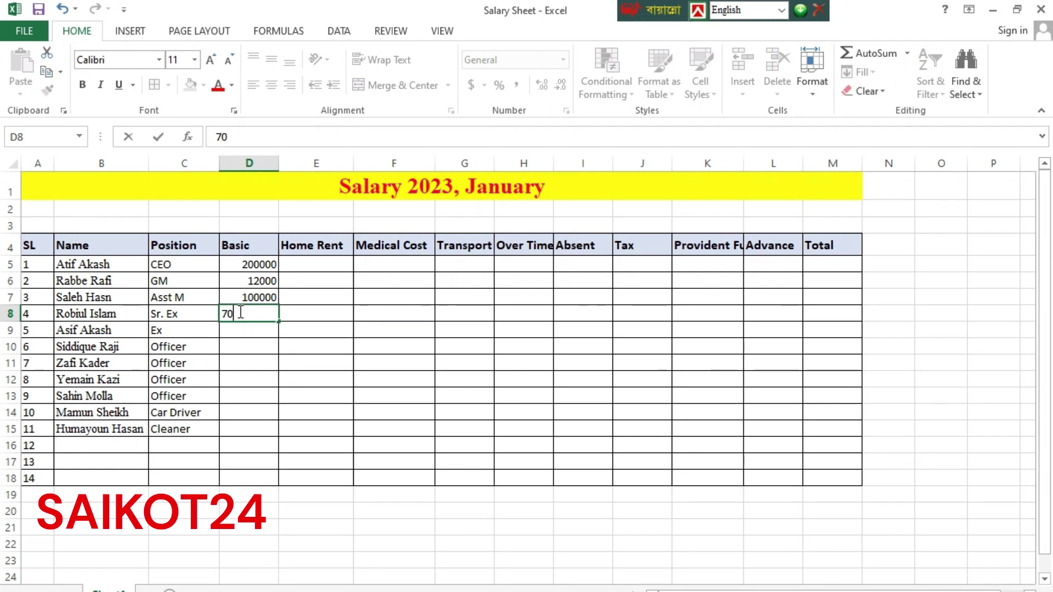
type("200")
key("Return")
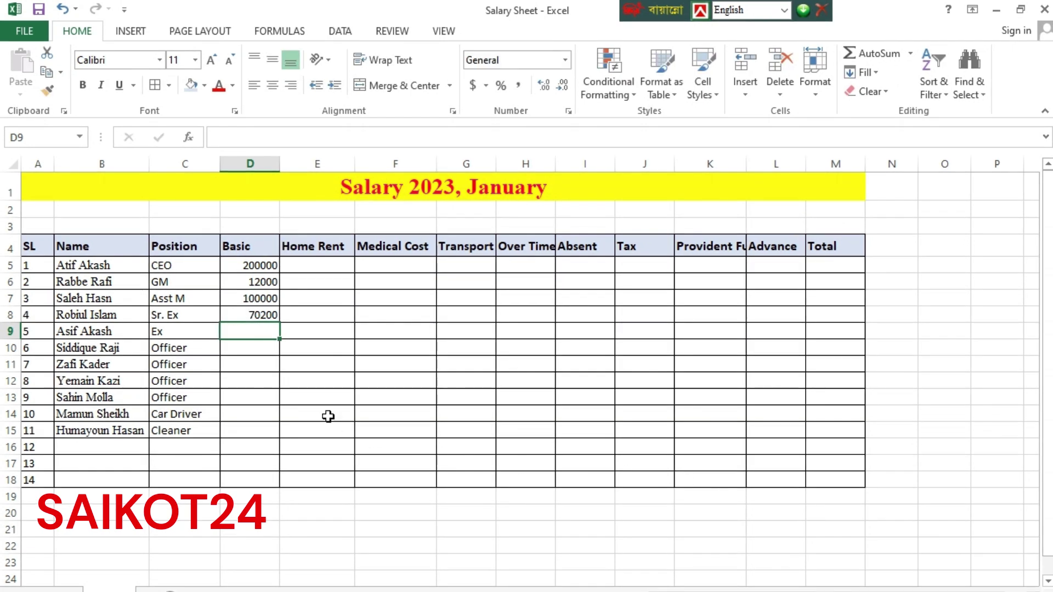
Enter basic salaries 50600, 40100 and 37300 in D9:D11
left_click_drag(327, 415, 321, 398)
left_click(255, 330)
type("5")
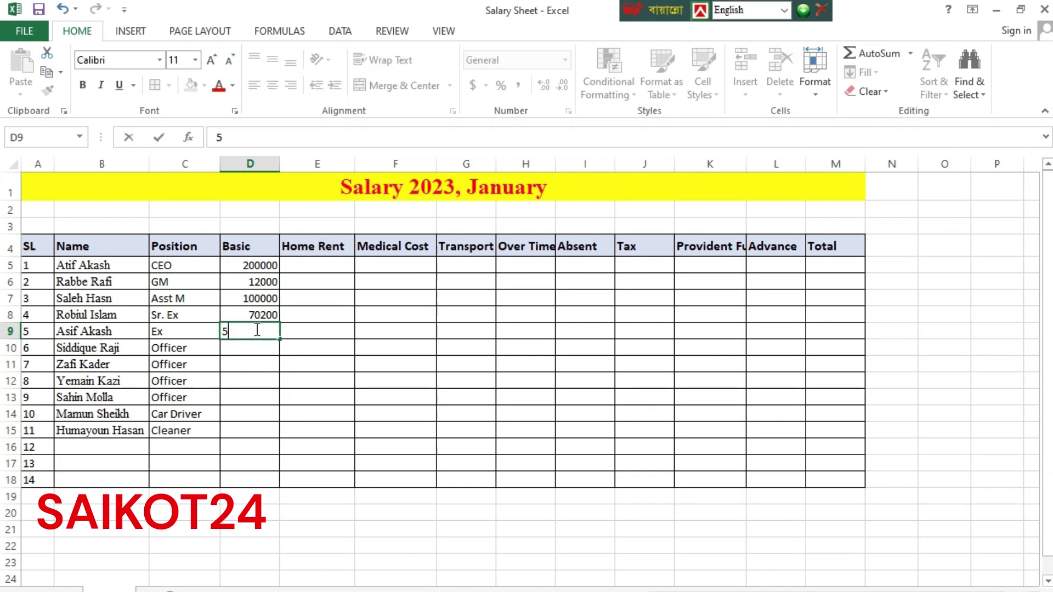
type("6")
key("BackSpace")
type("0600")
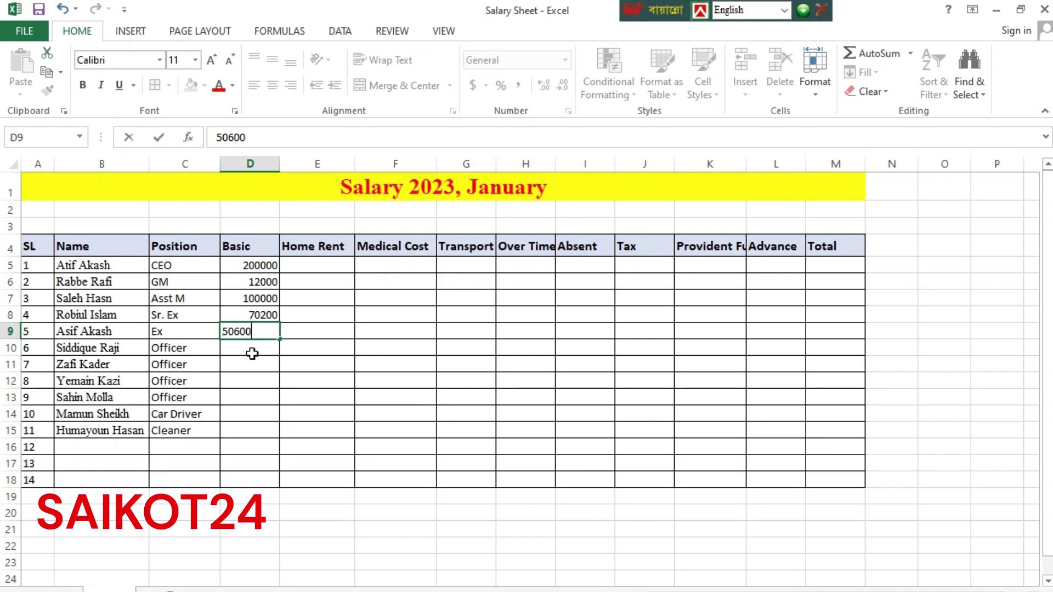
left_click(246, 351)
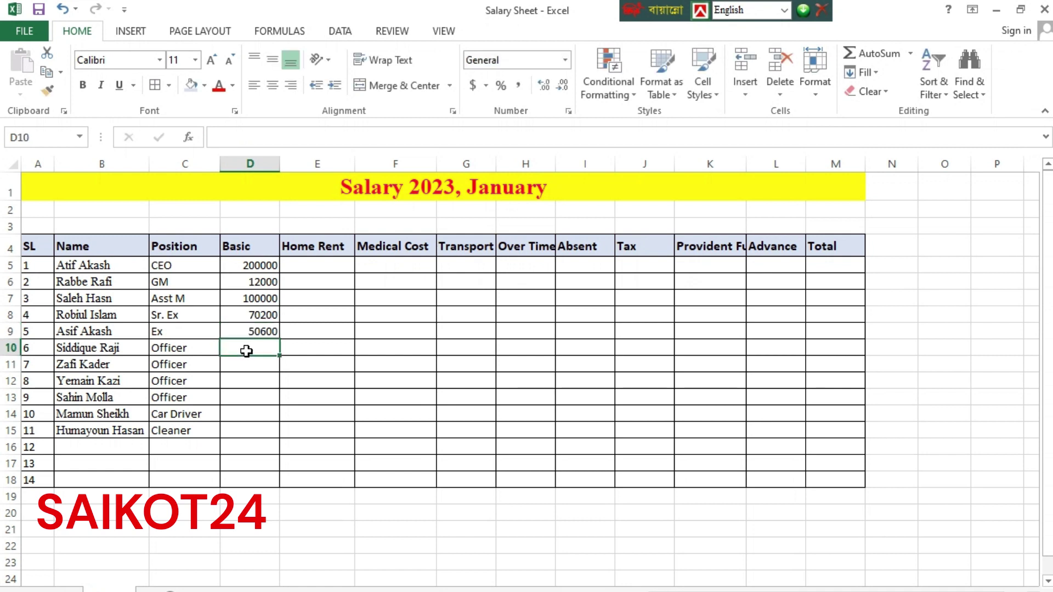
type("40")
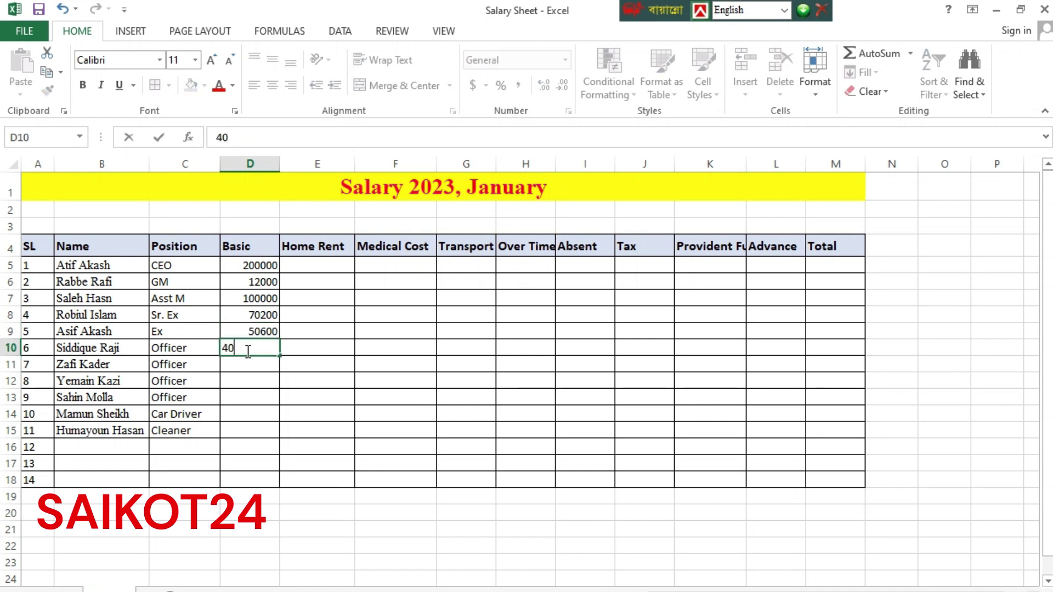
type("100")
left_click(246, 366)
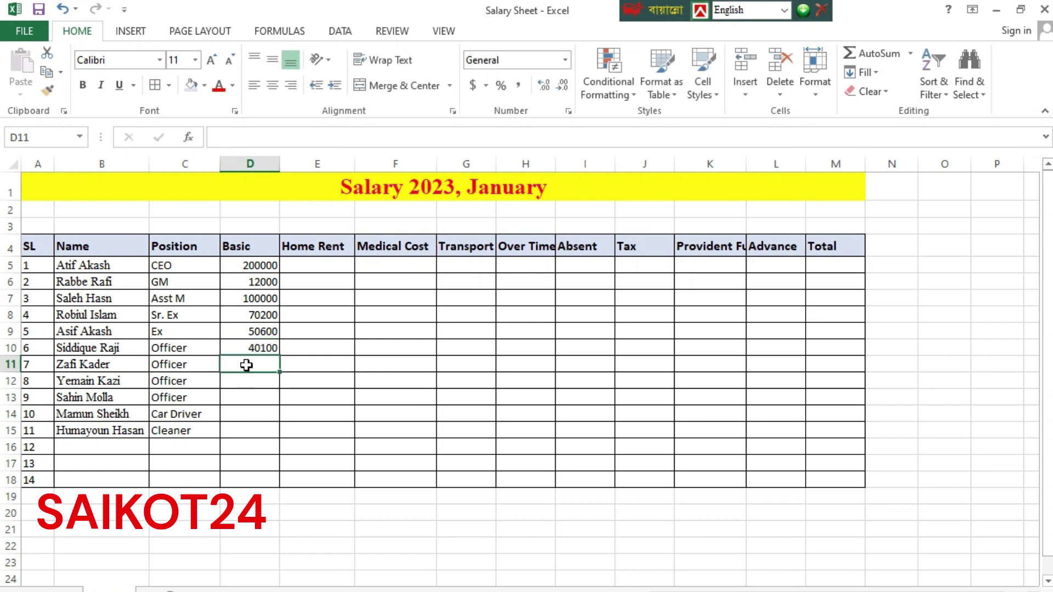
type("7")
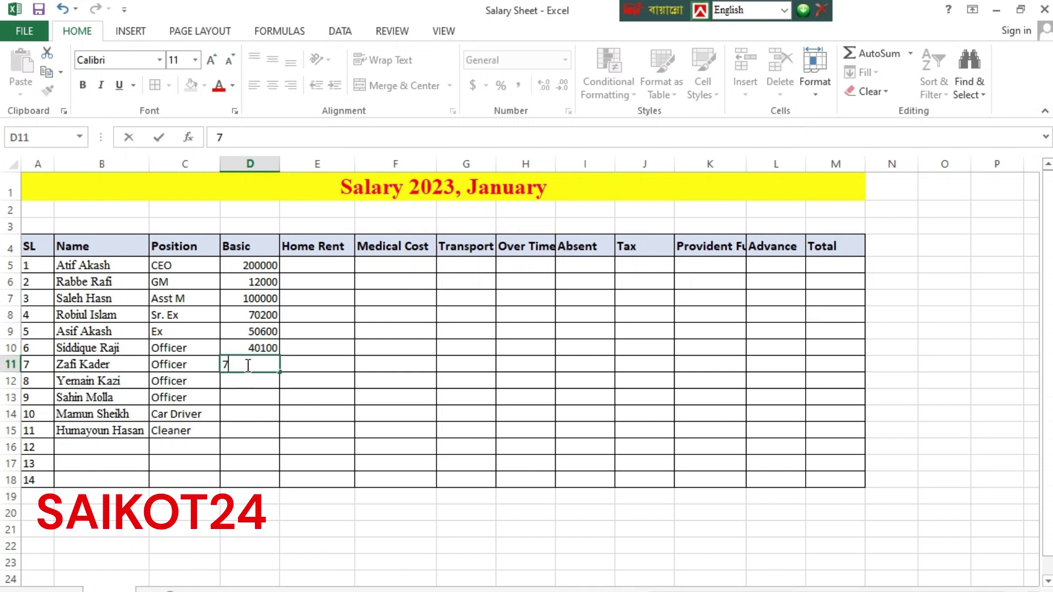
type("375")
type("300")
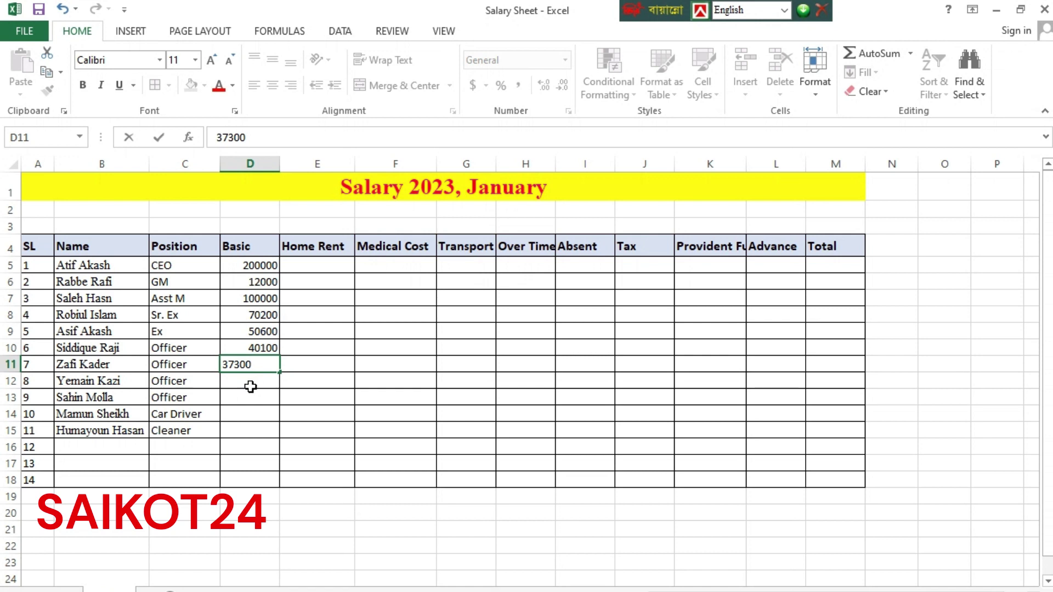
key("Return")
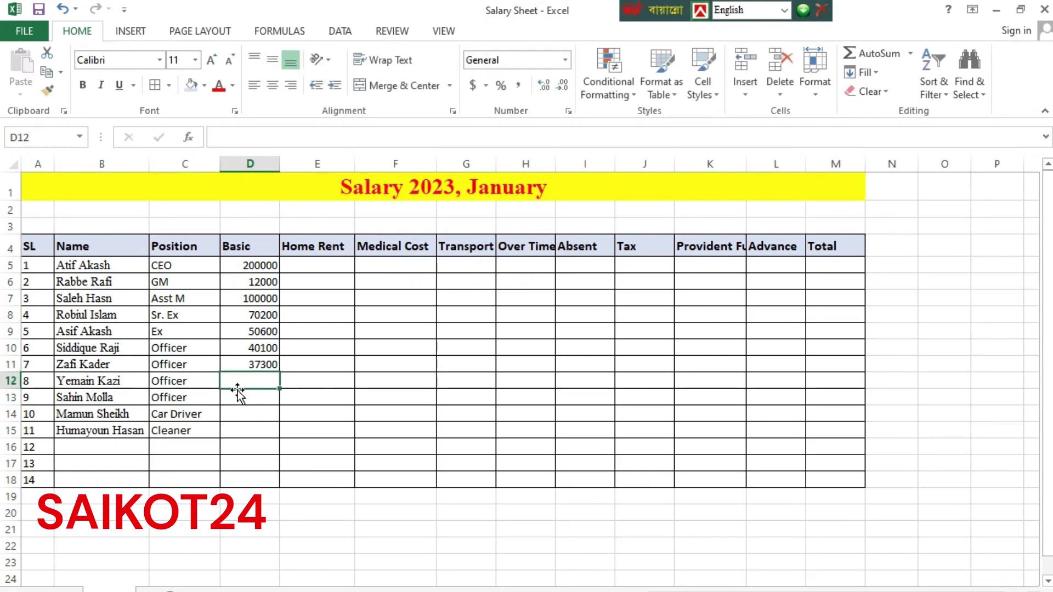
Enter basic salaries 35100, 35300, 21400 and 12100 for the remaining staff
type("35")
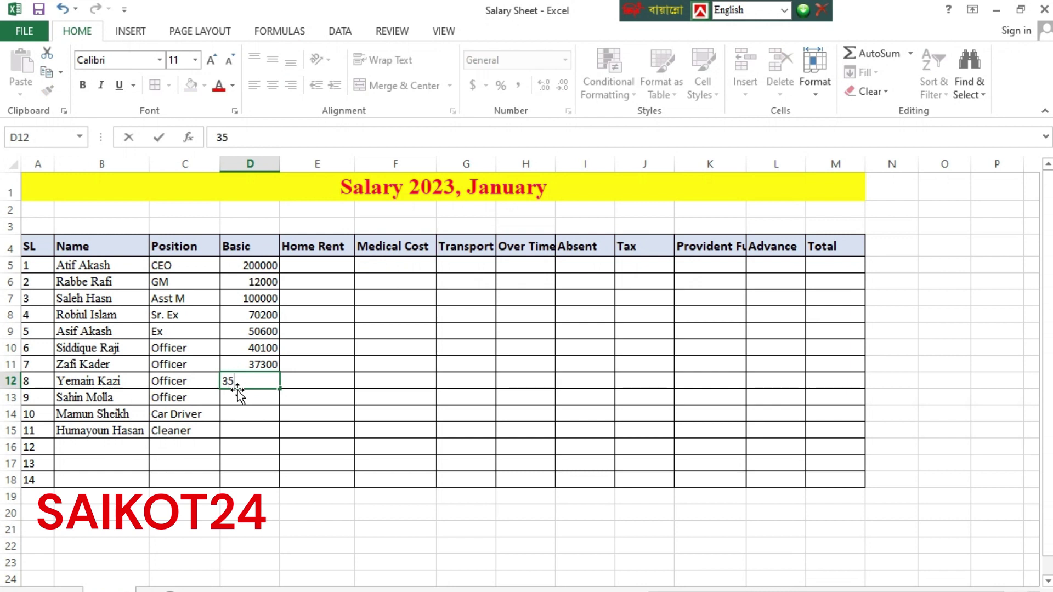
type("100")
left_click(233, 401)
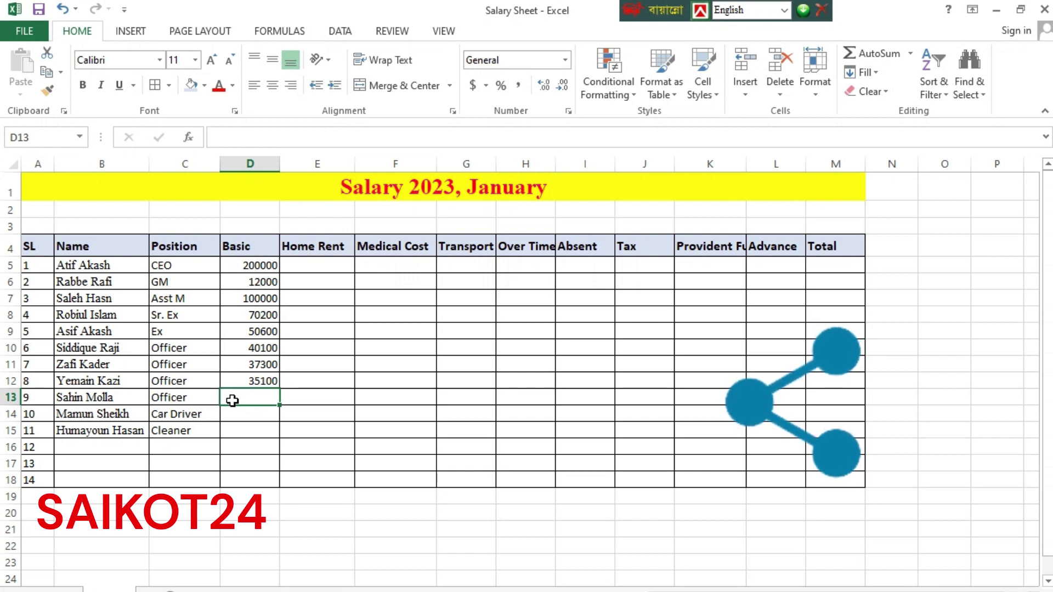
type("3")
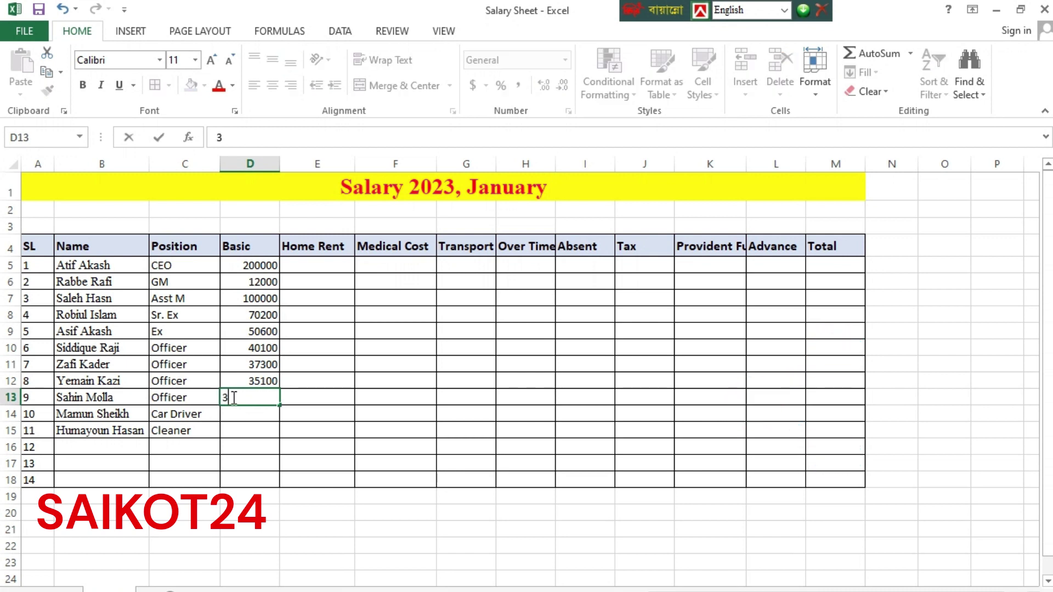
type("5300")
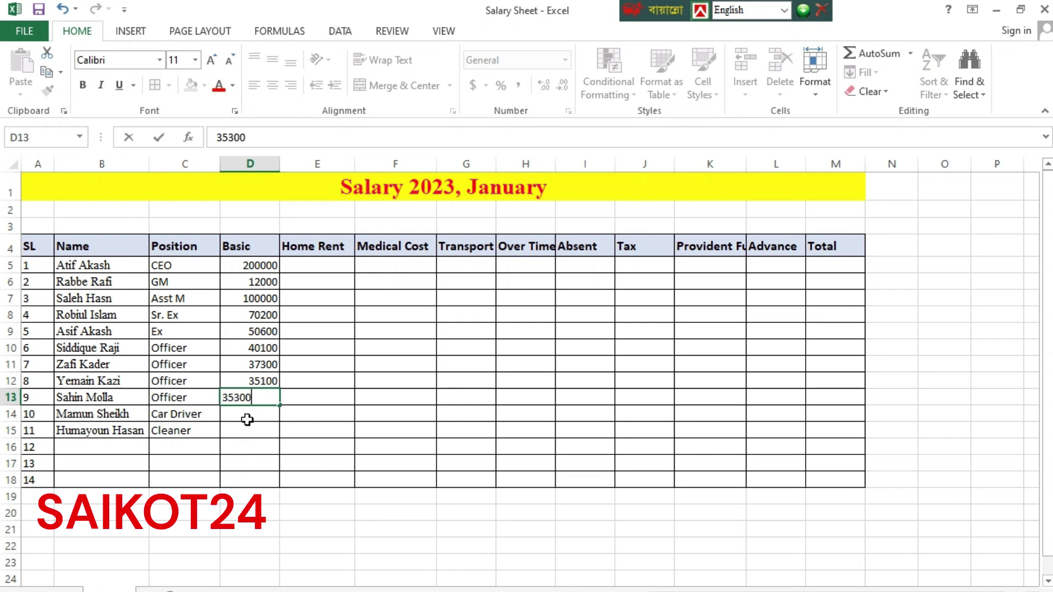
key("Return")
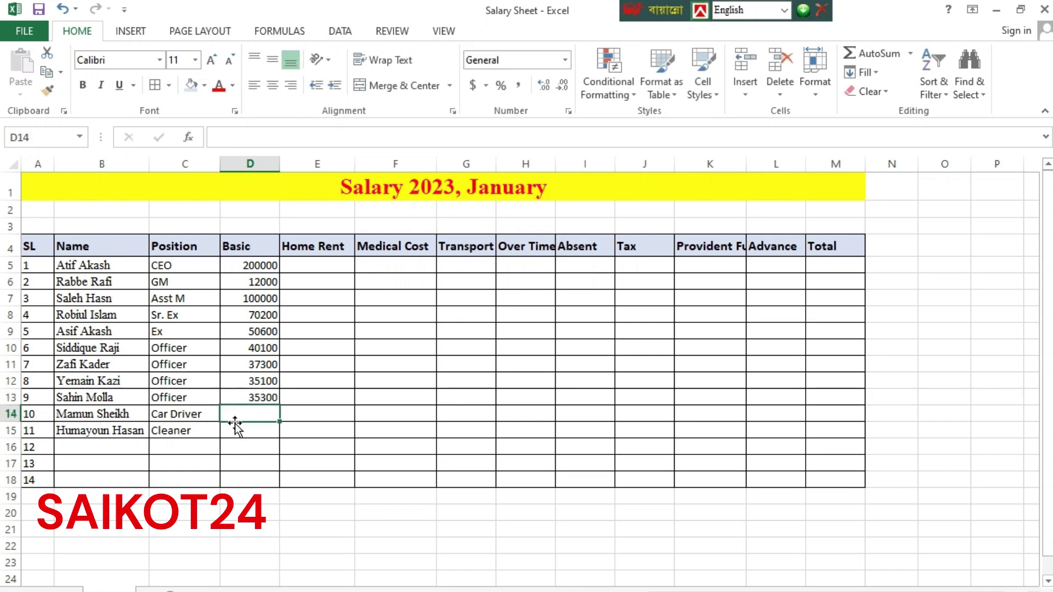
type("213")
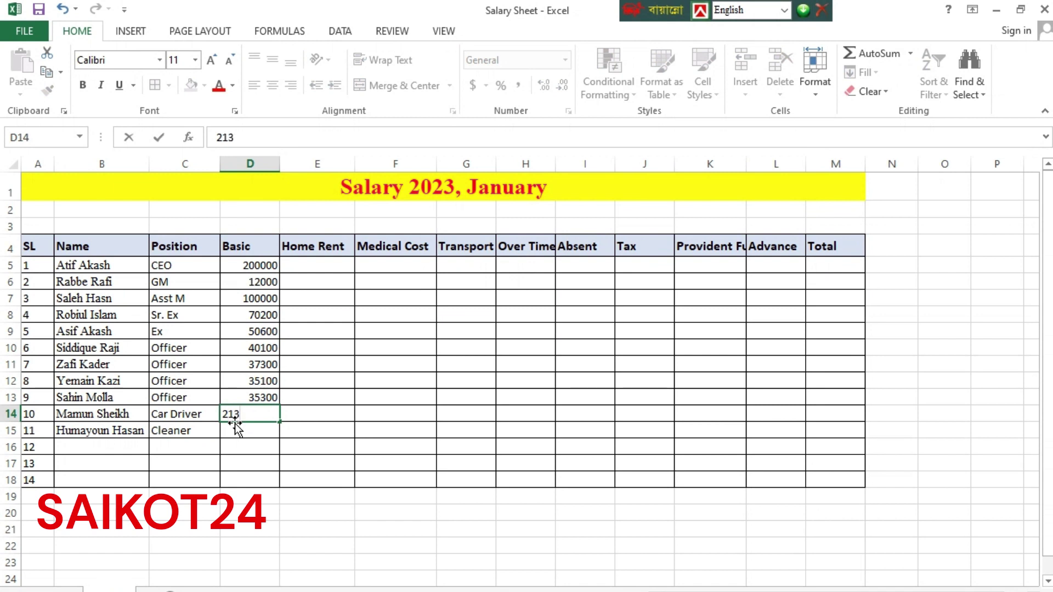
type("00")
key("BackSpace")
key("BackSpace")
key("BackSpace")
type("400")
key("Return")
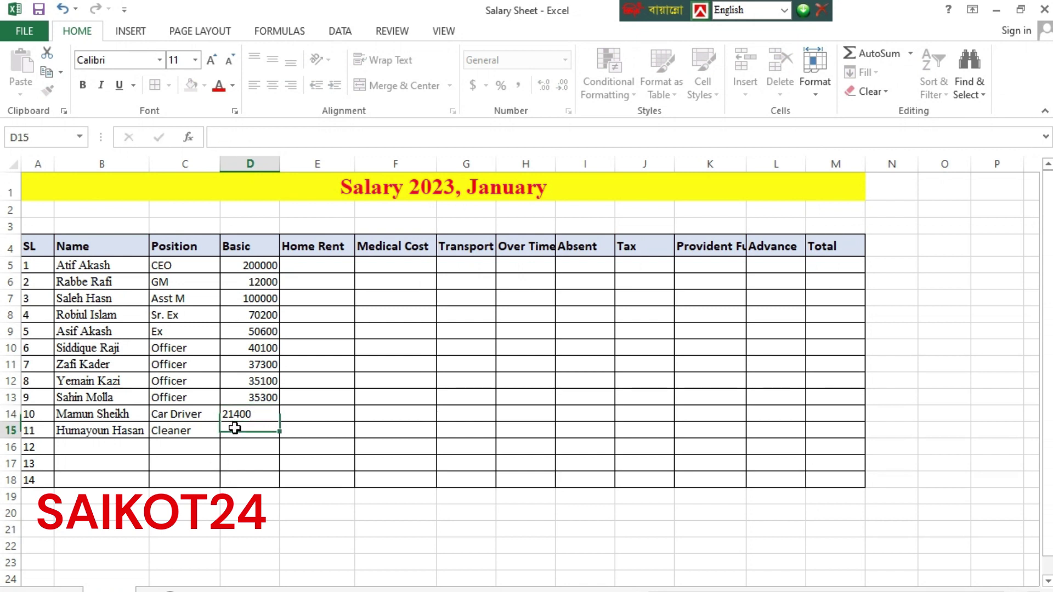
type("12")
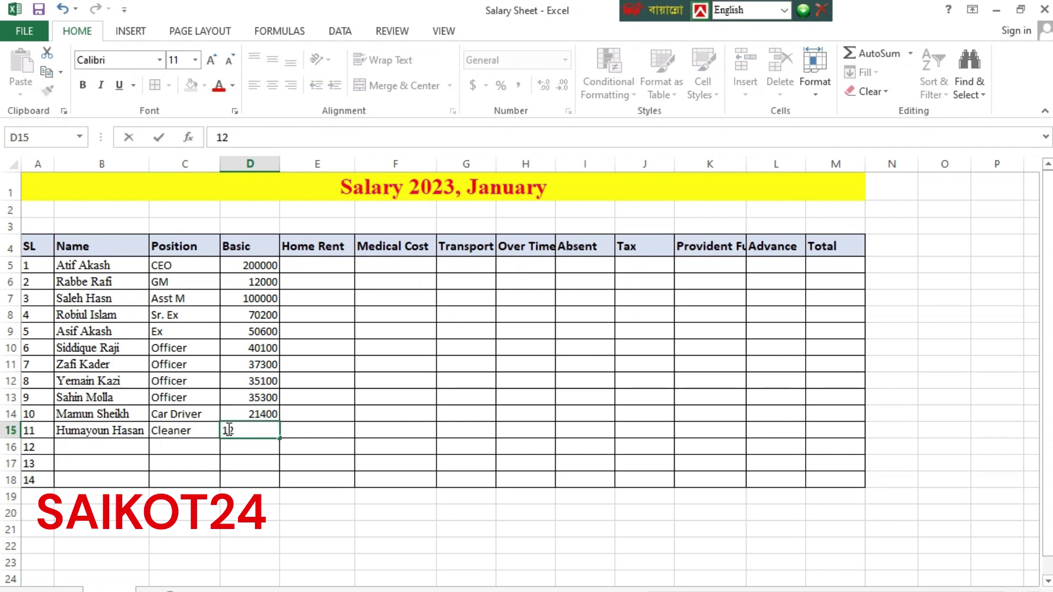
type("100")
Confirm the Cleaner's 12100 salary and right-align the Basic header in D4
left_click(318, 429)
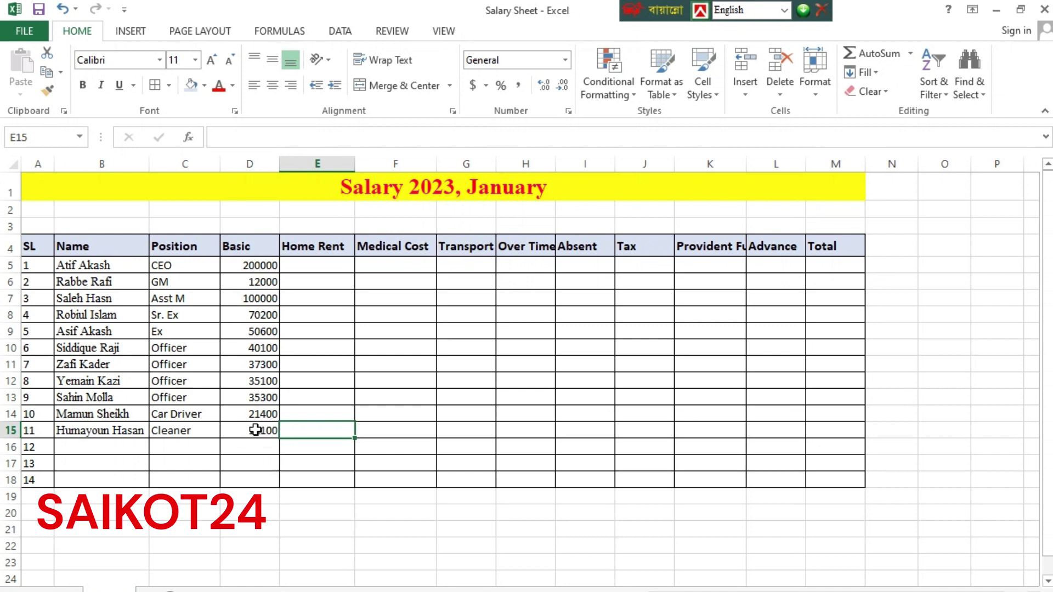
left_click(234, 250)
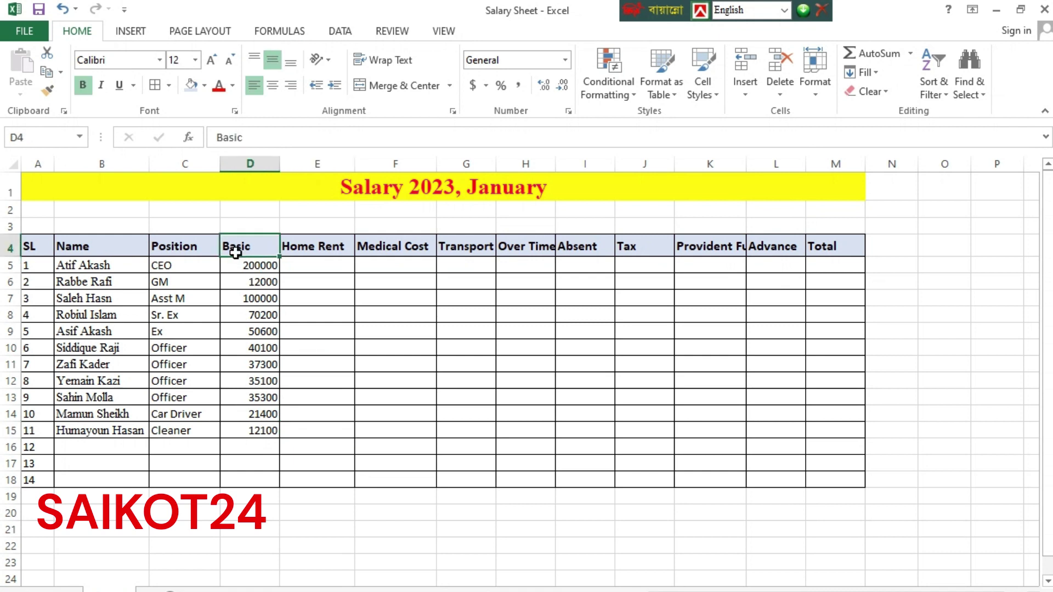
left_click(291, 85)
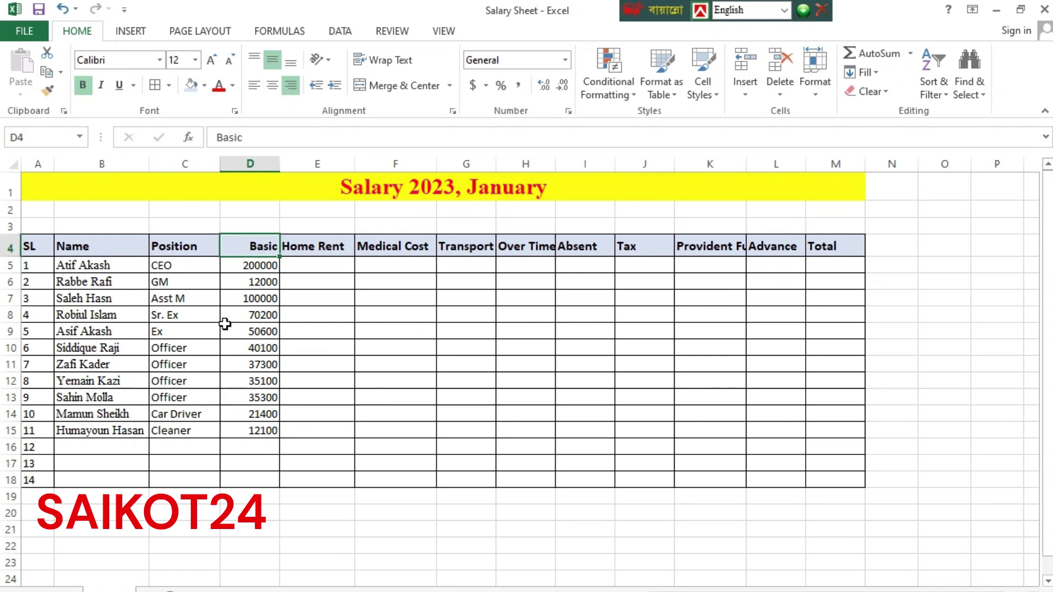